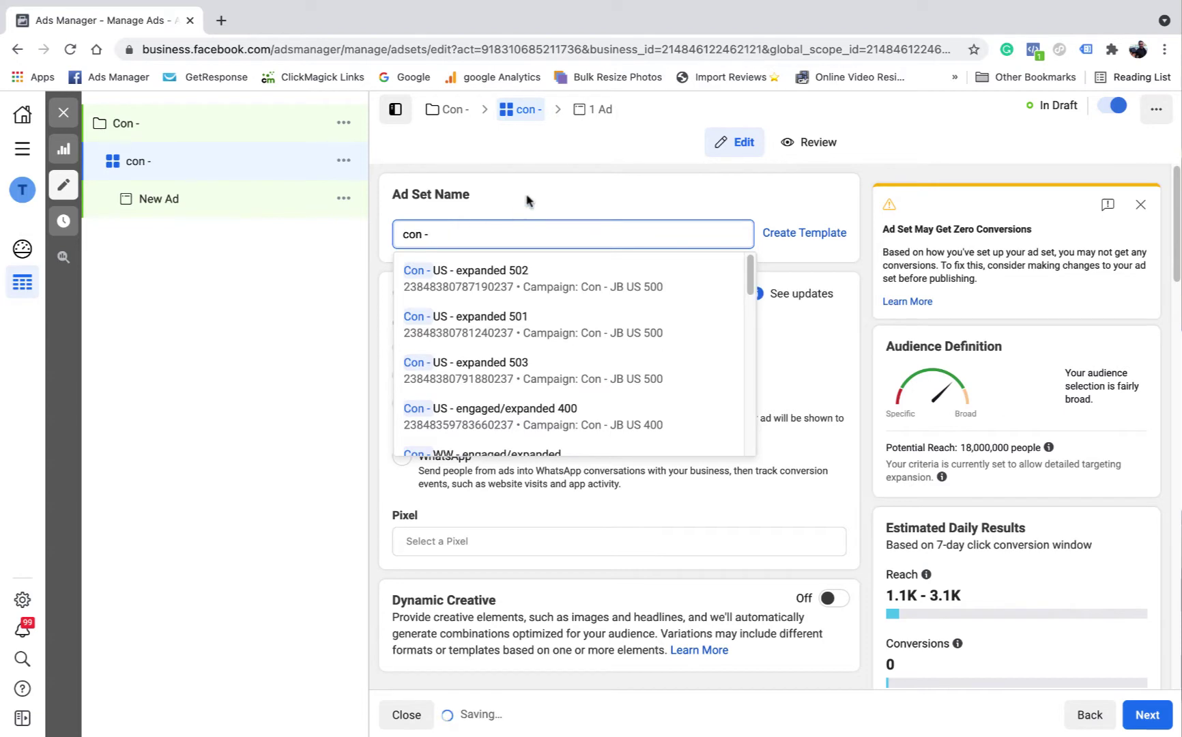
- Keep the ad set name "con -" and select Fluffy2 as the pixel for website conversions
click(528, 194)
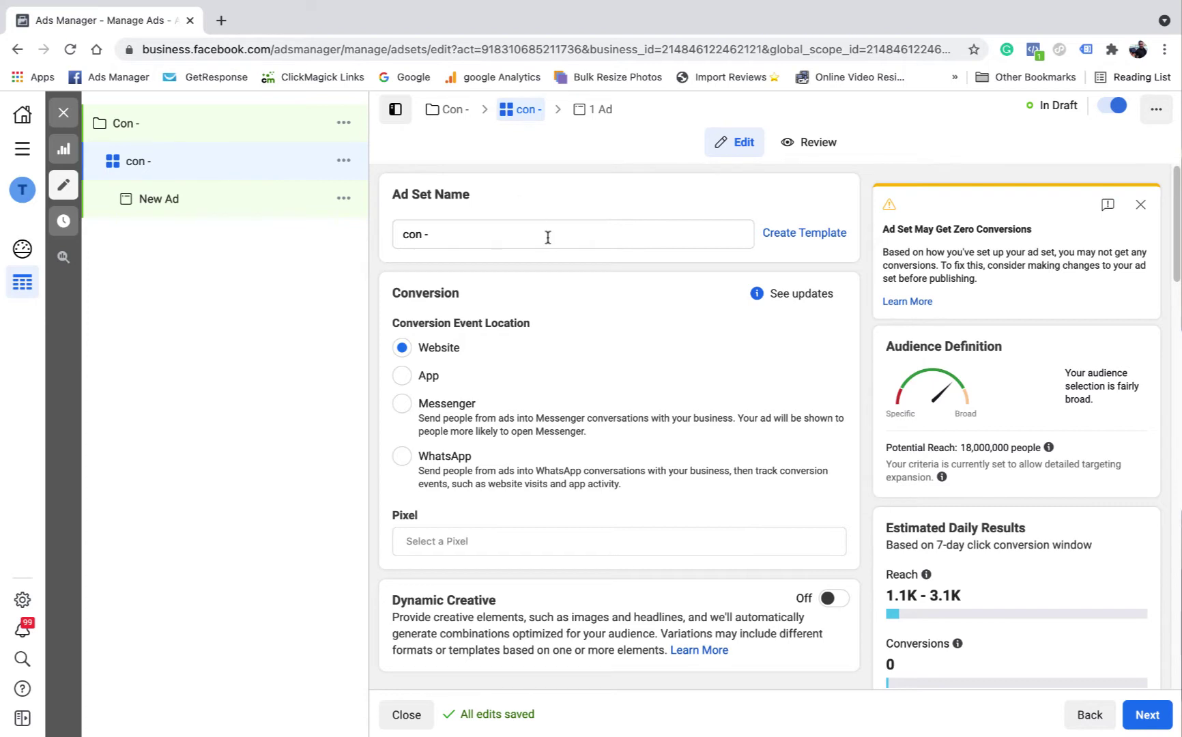
scroll(535, 227, down, 1)
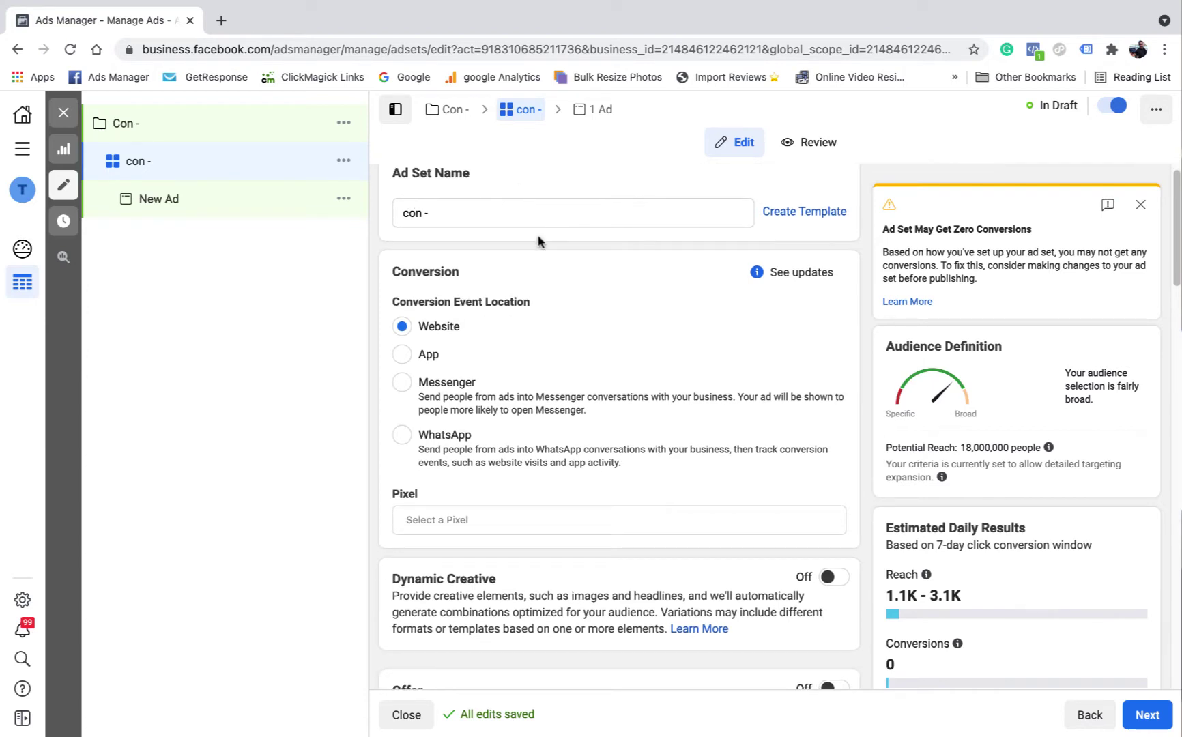
scroll(569, 254, down, 1)
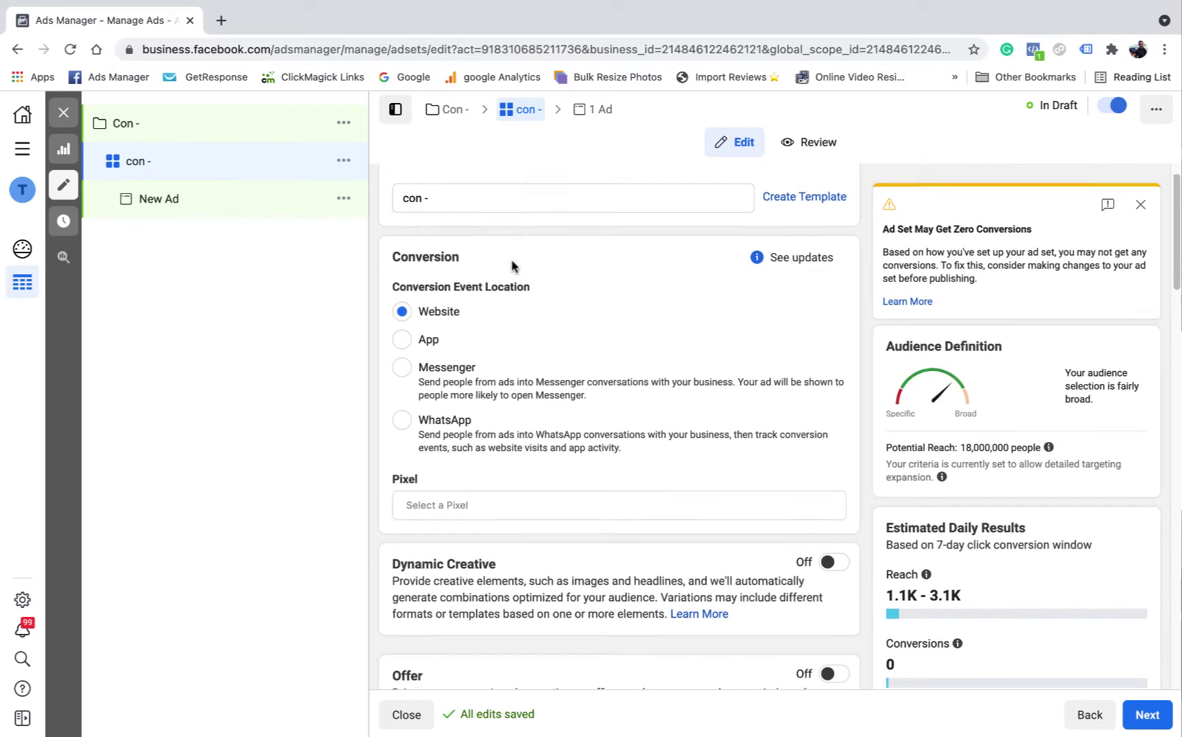
scroll(513, 265, down, 2)
scroll(520, 261, up, 3)
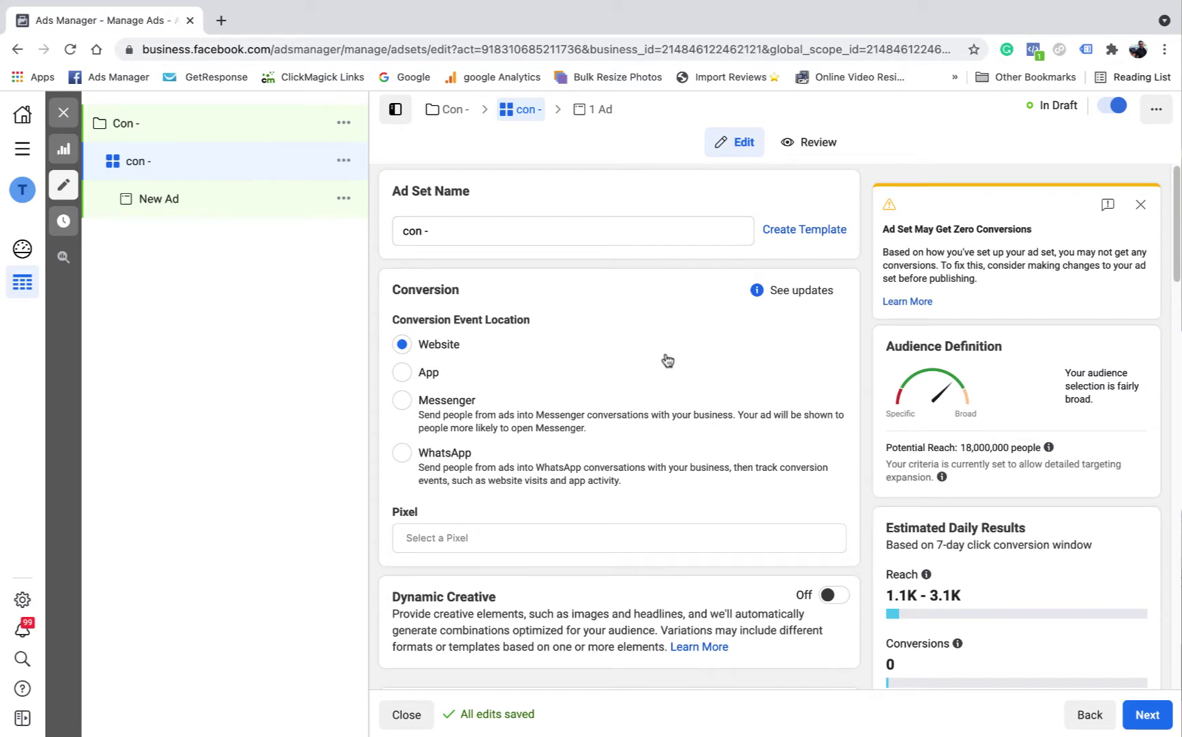
scroll(664, 283, down, 2)
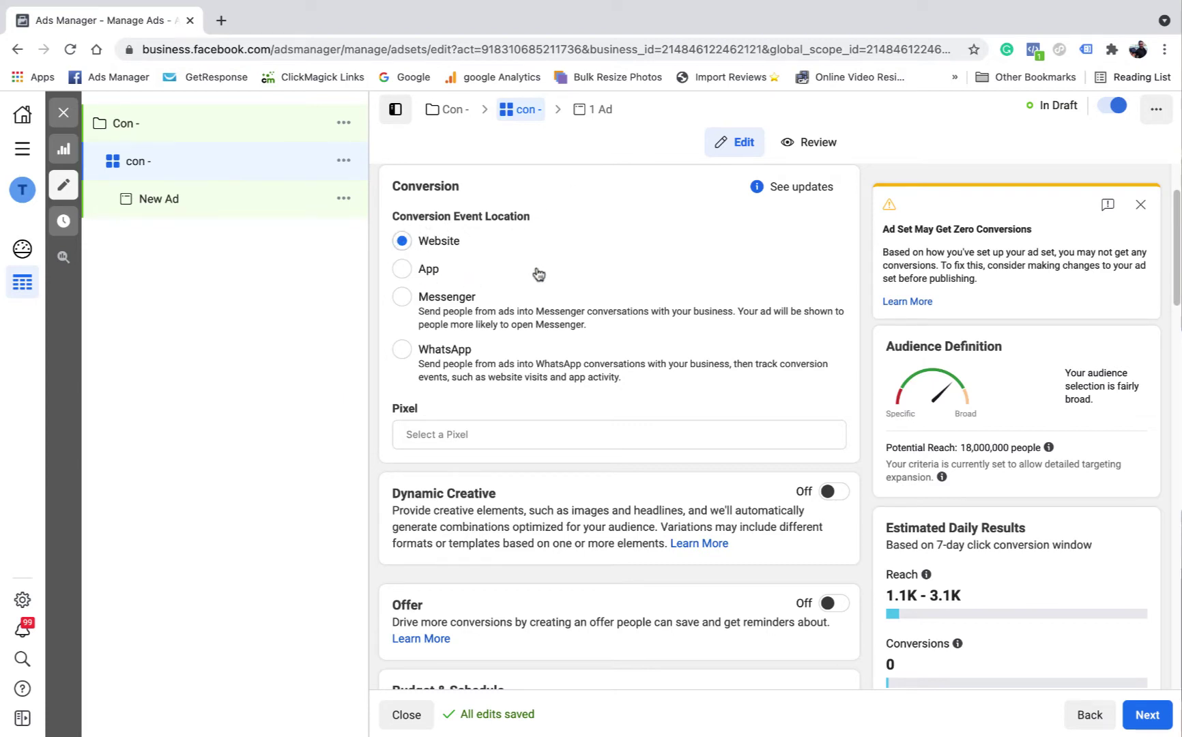
click(496, 433)
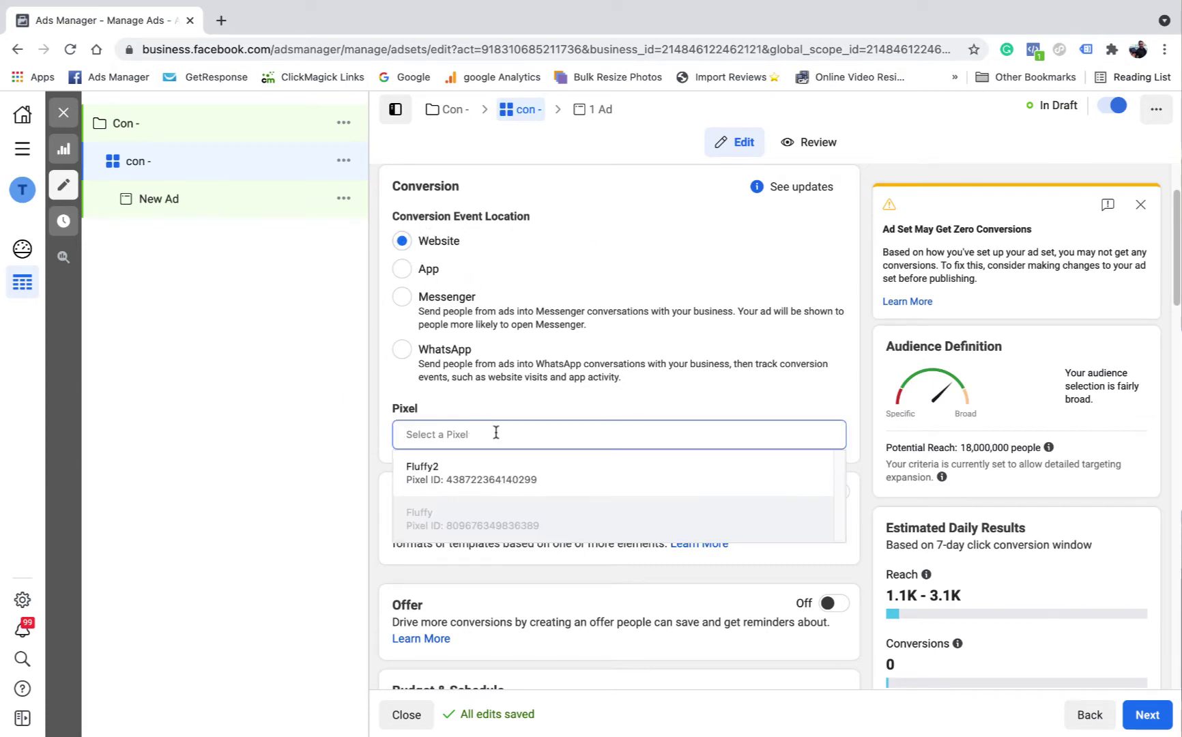
click(483, 460)
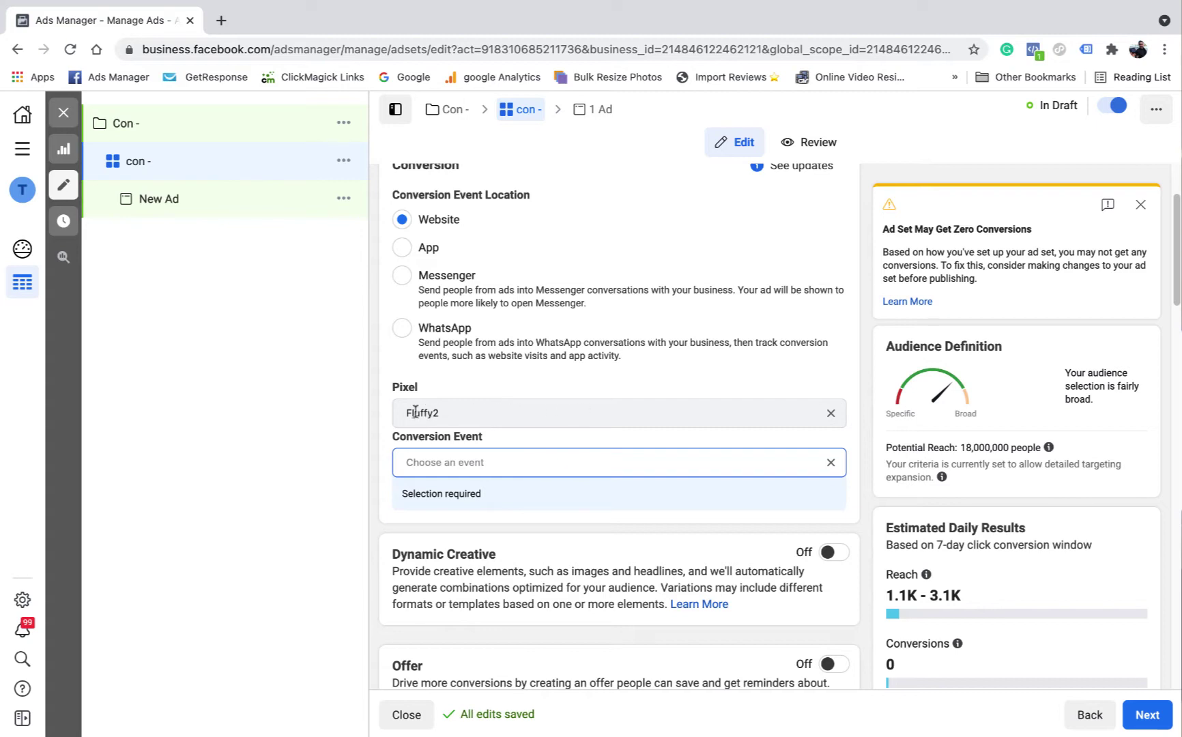
- Choose Purchase as the ad set's conversion event
click(522, 466)
scroll(500, 586, down, 1)
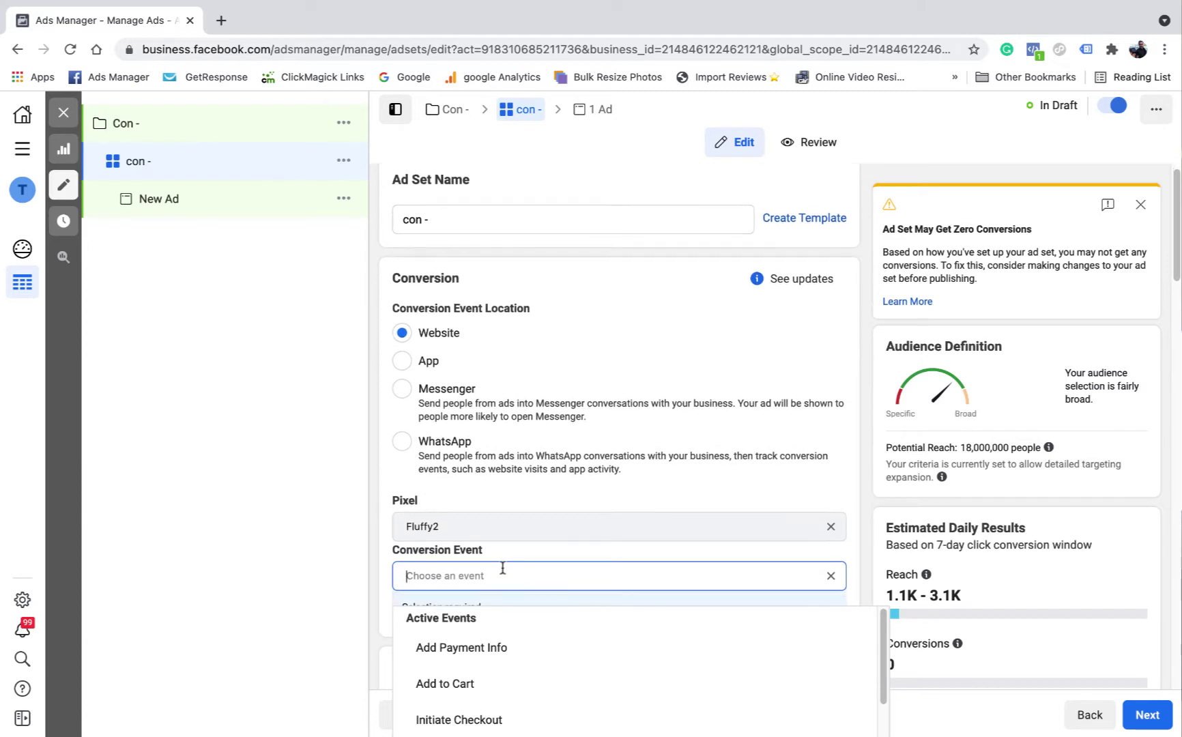
scroll(515, 647, down, 1)
click(489, 684)
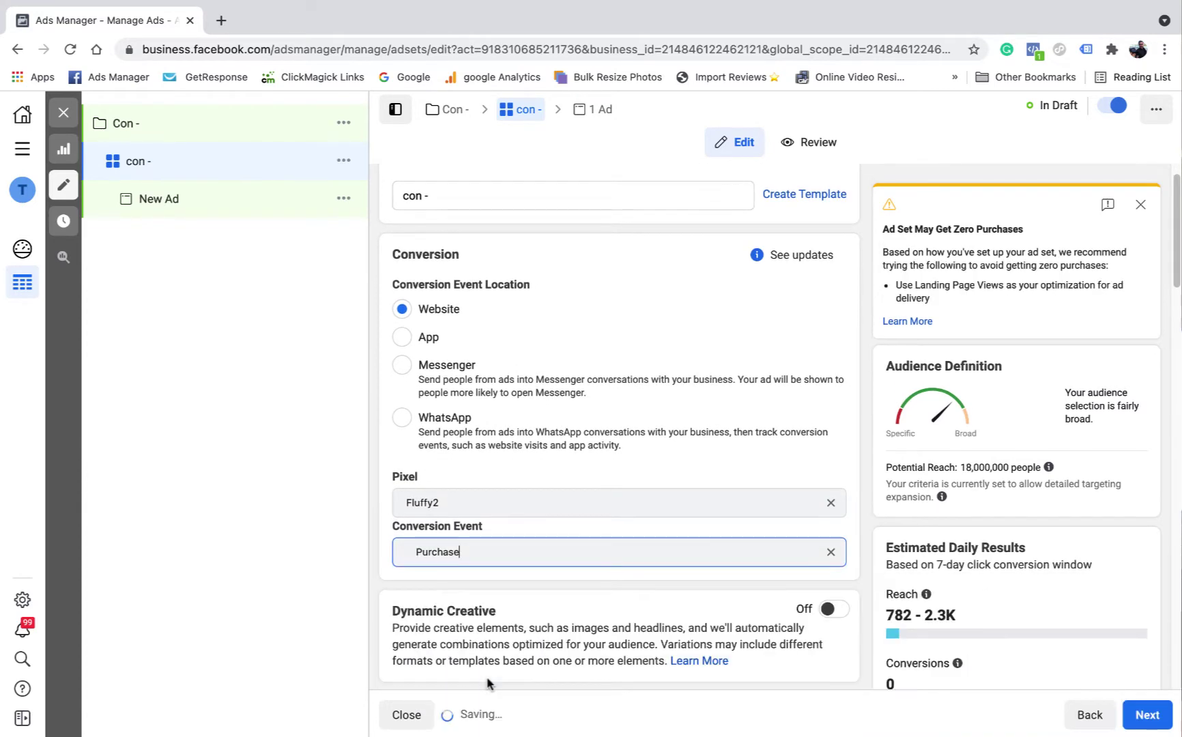
scroll(855, 582, down, 1)
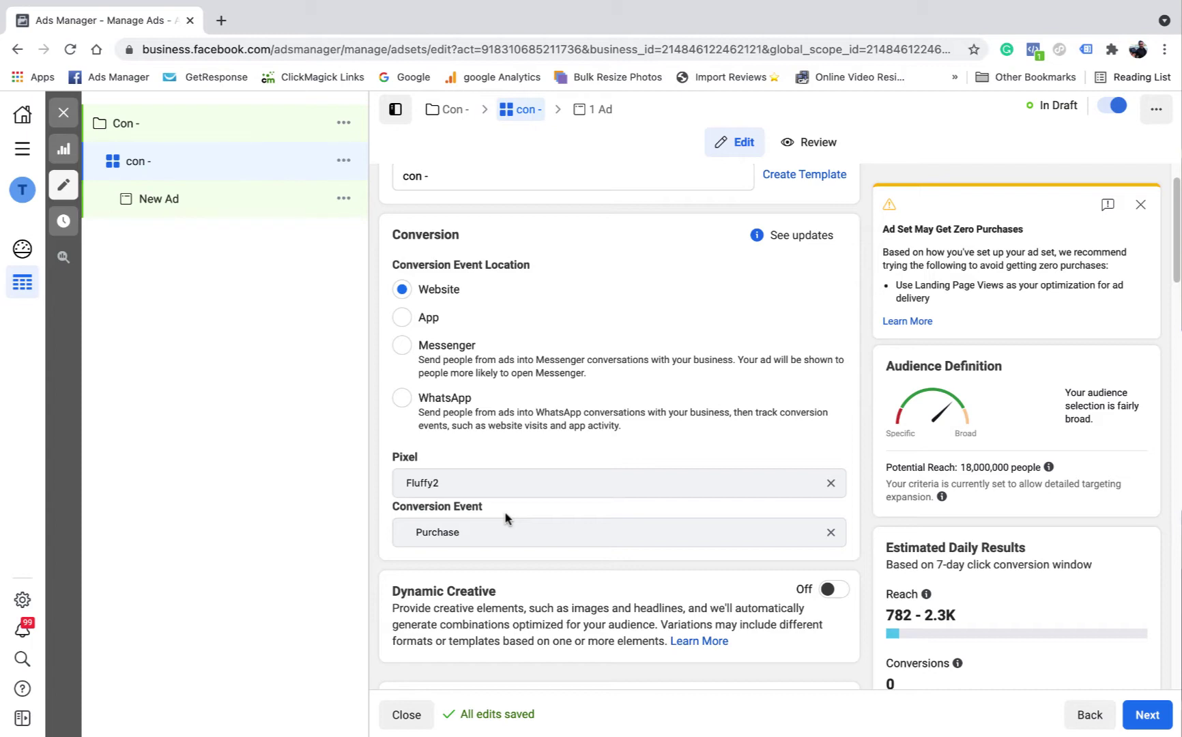
- Try Add to Cart as the conversion event and set it back to Purchase
scroll(511, 522, up, 1)
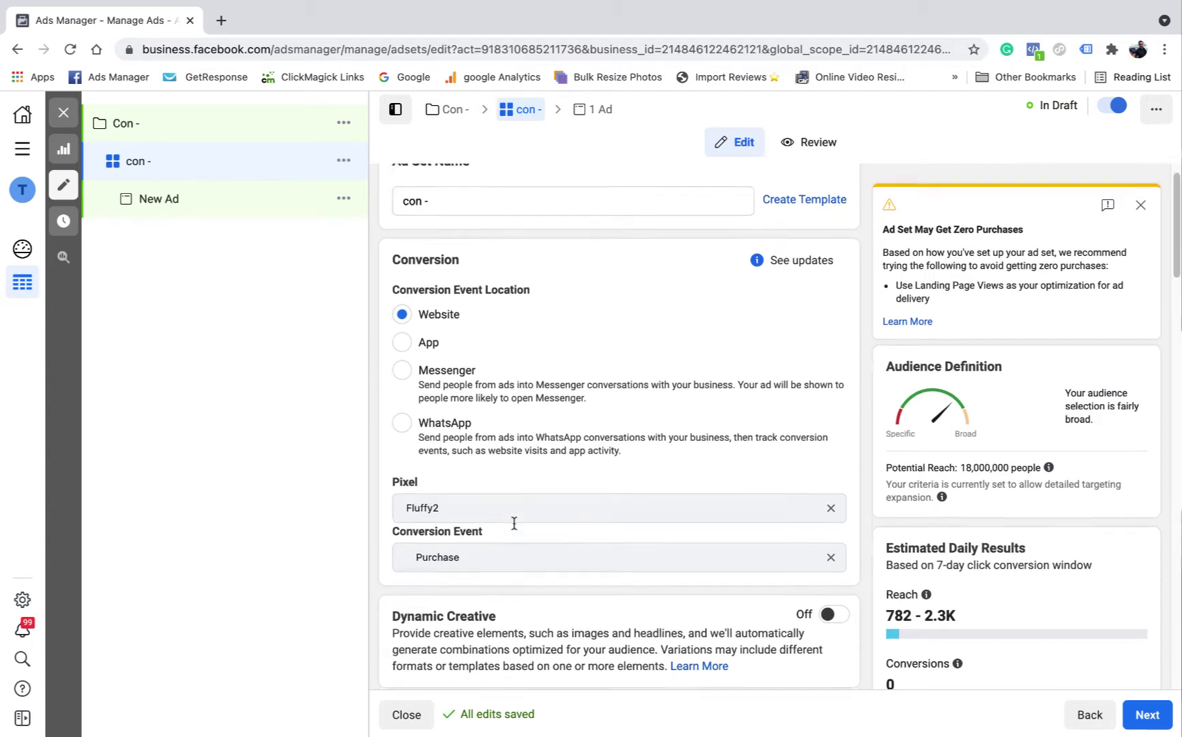
scroll(540, 553, down, 1)
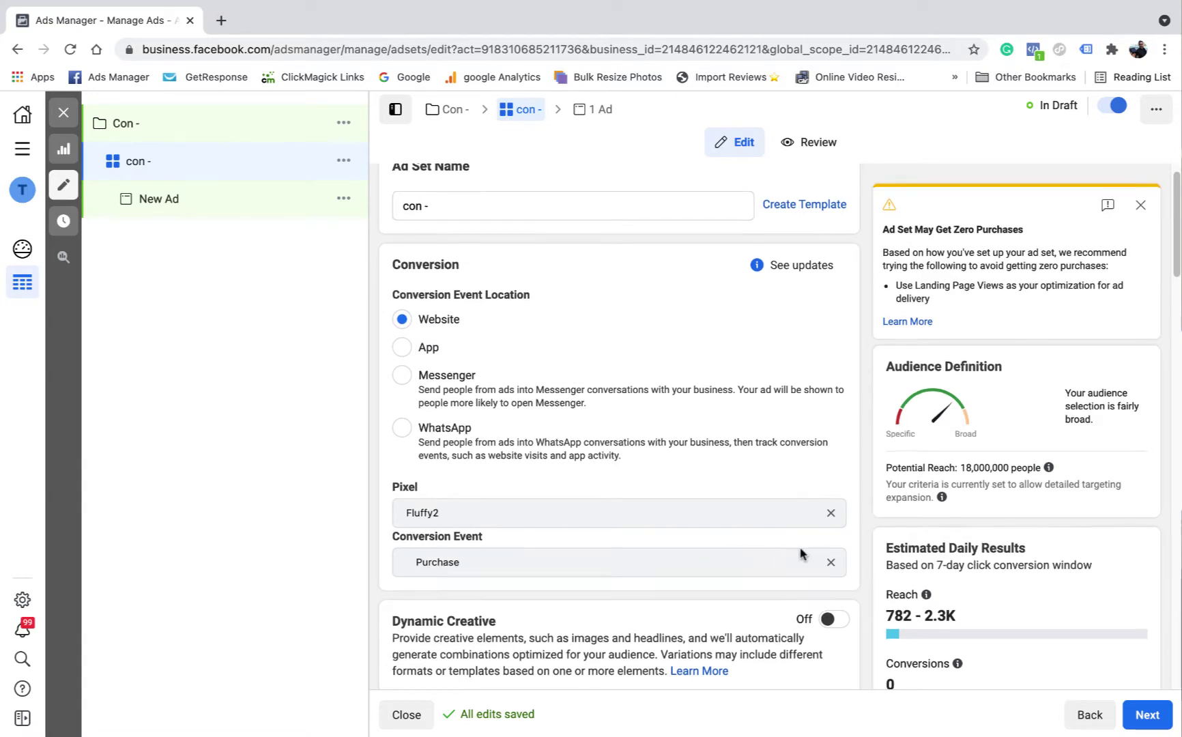
scroll(801, 553, down, 1)
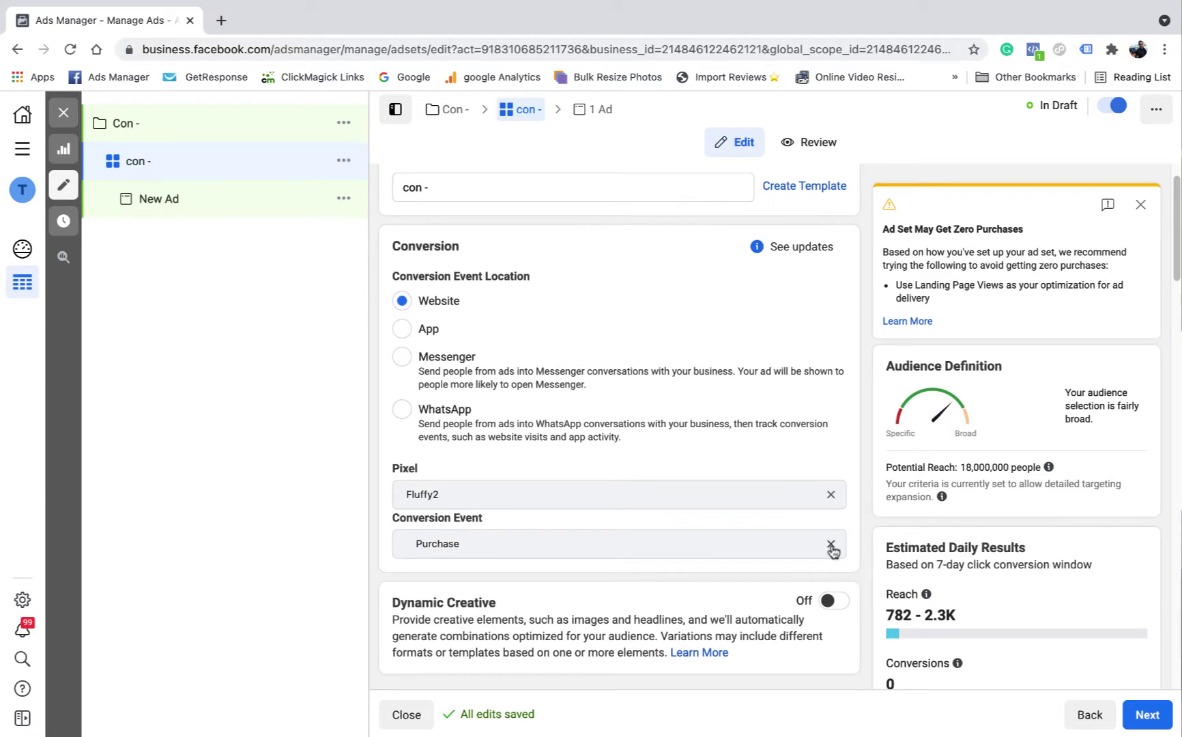
scroll(833, 552, down, 2)
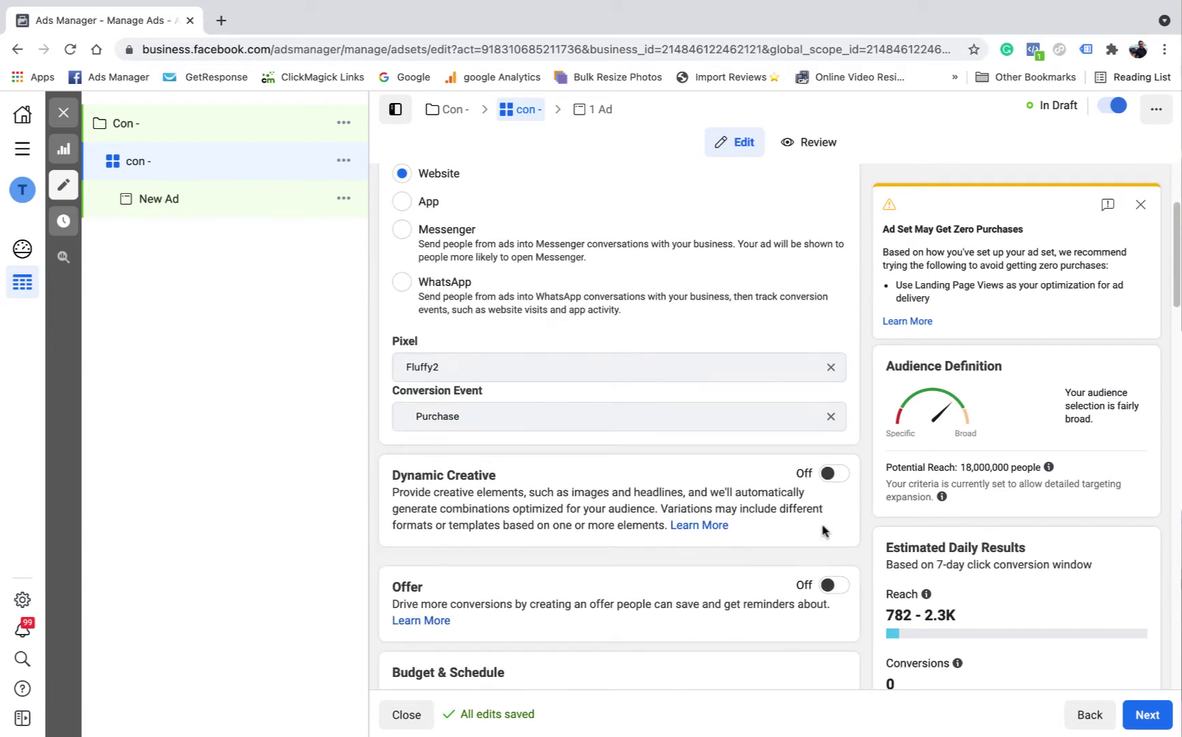
click(832, 418)
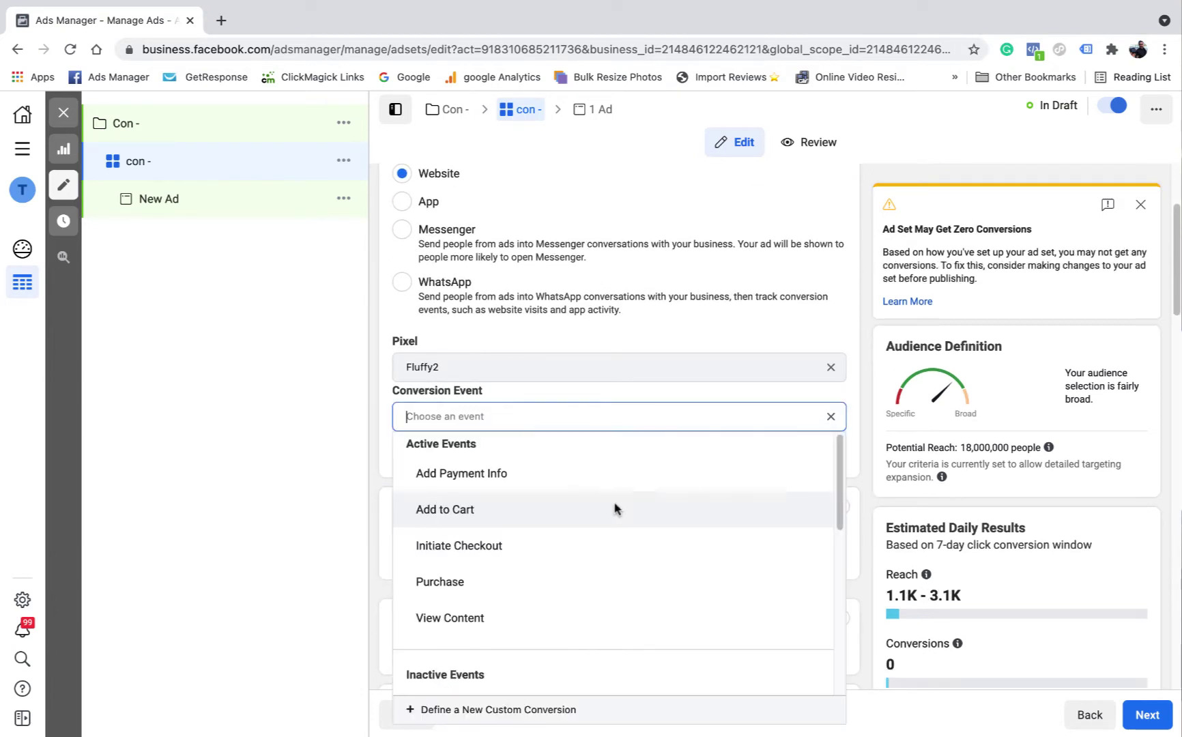
click(486, 510)
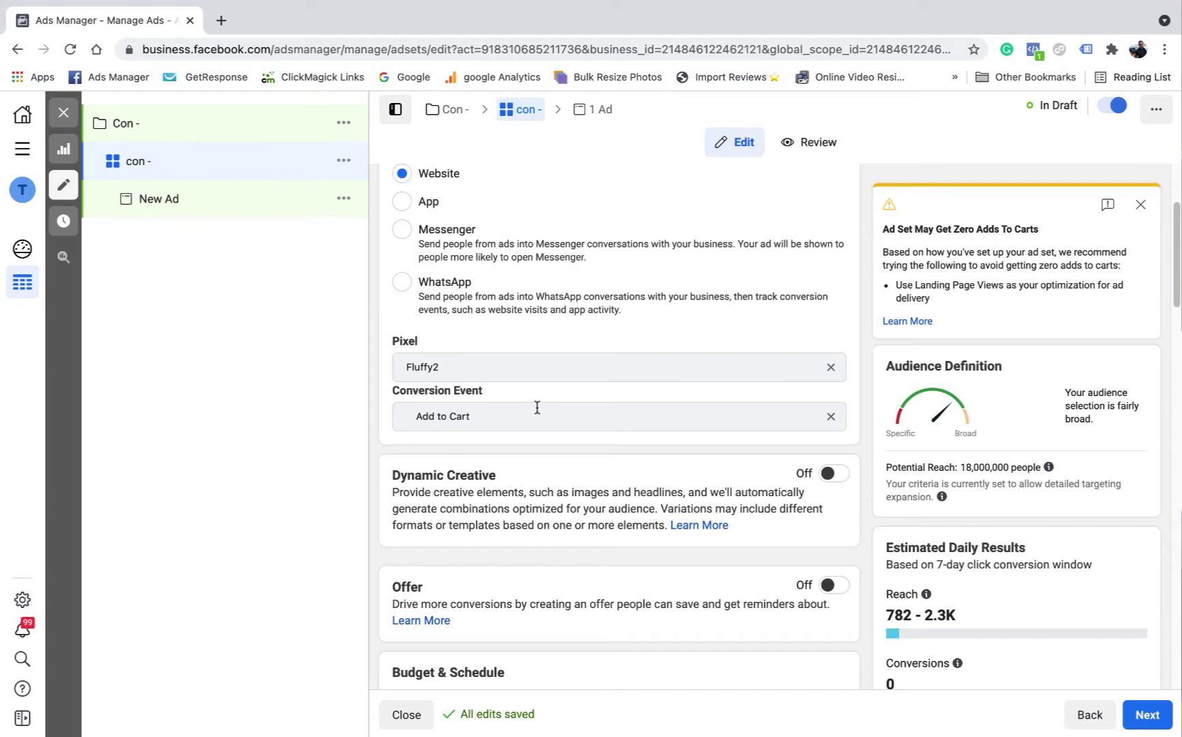
click(830, 417)
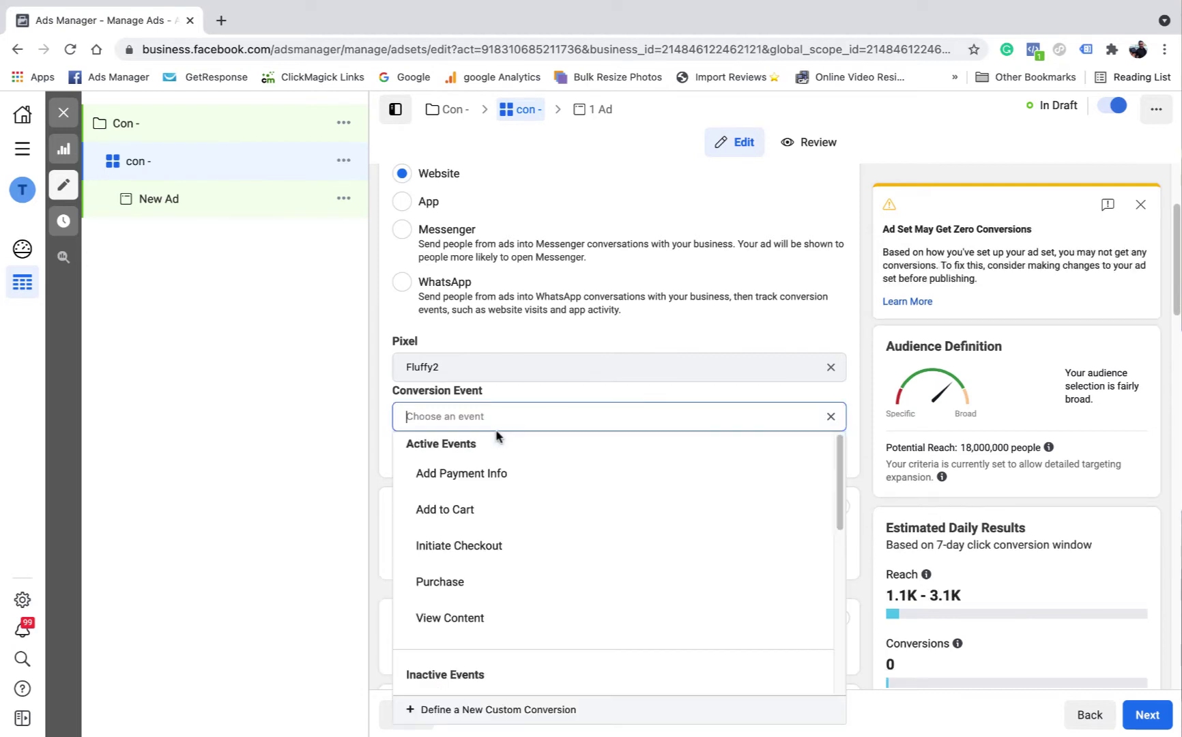
click(476, 582)
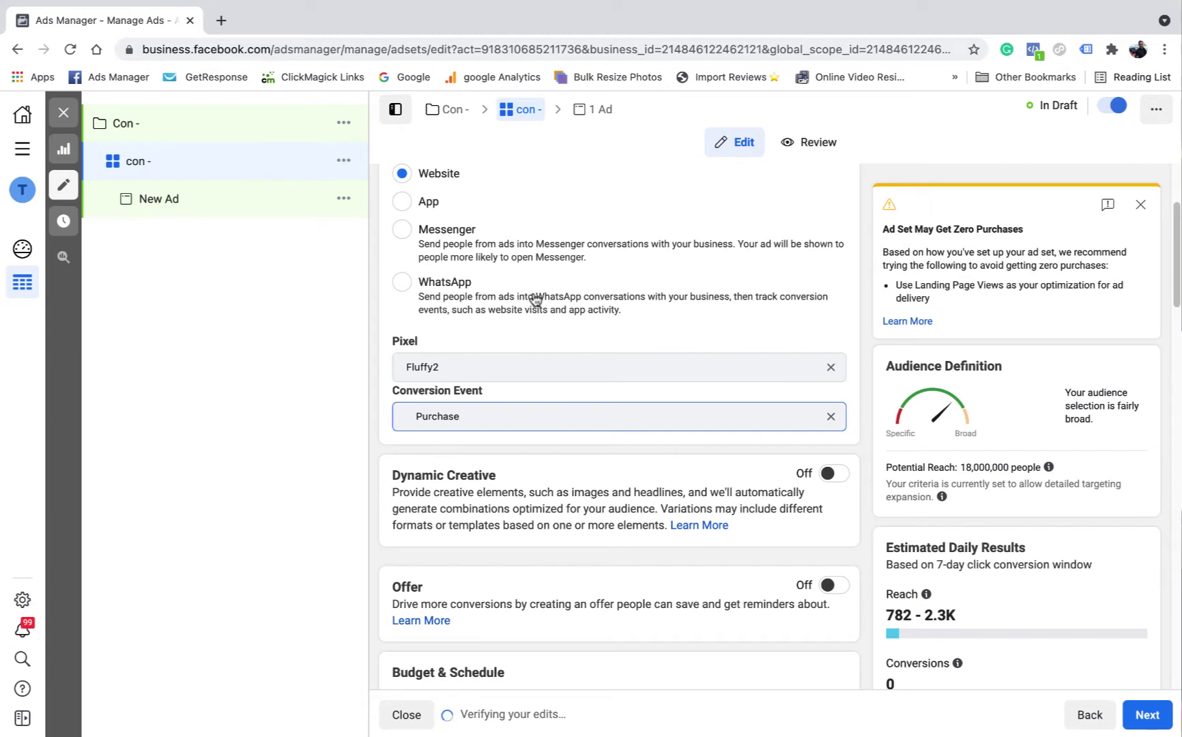
click(863, 372)
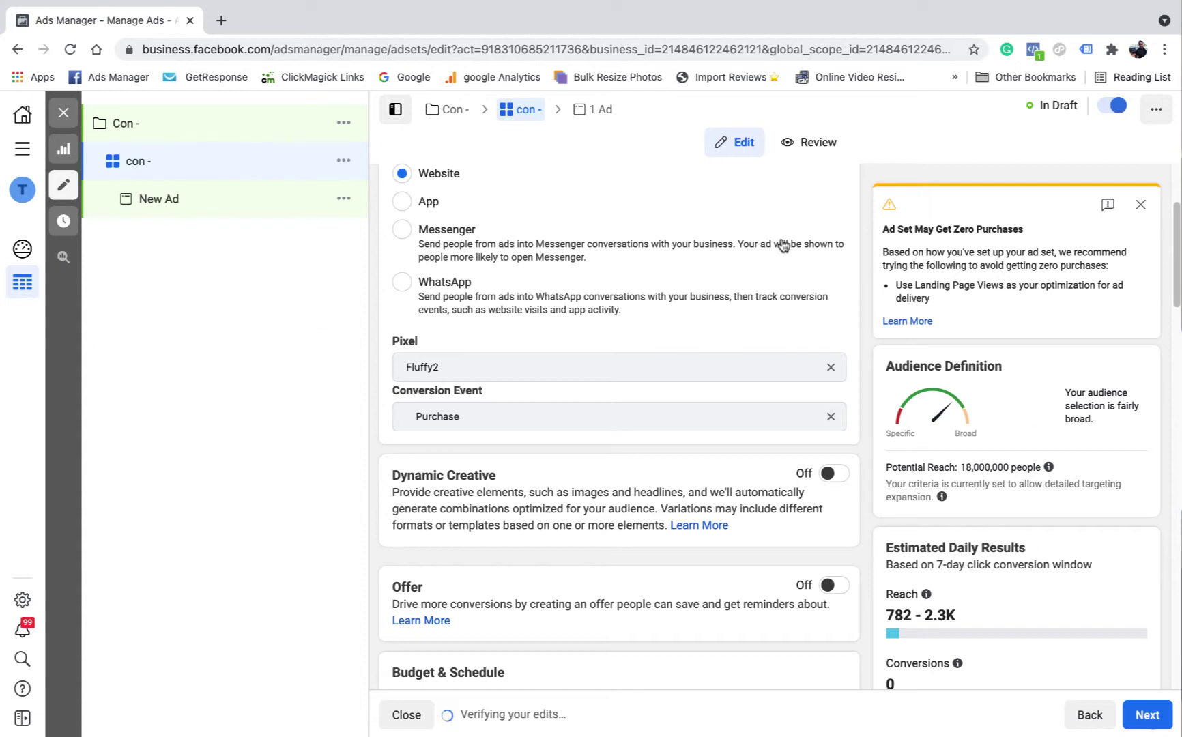
- Turn Dynamic Creative on for the ad set and switch it off again, accepting the deletion of extra creative assets
scroll(858, 449, down, 2)
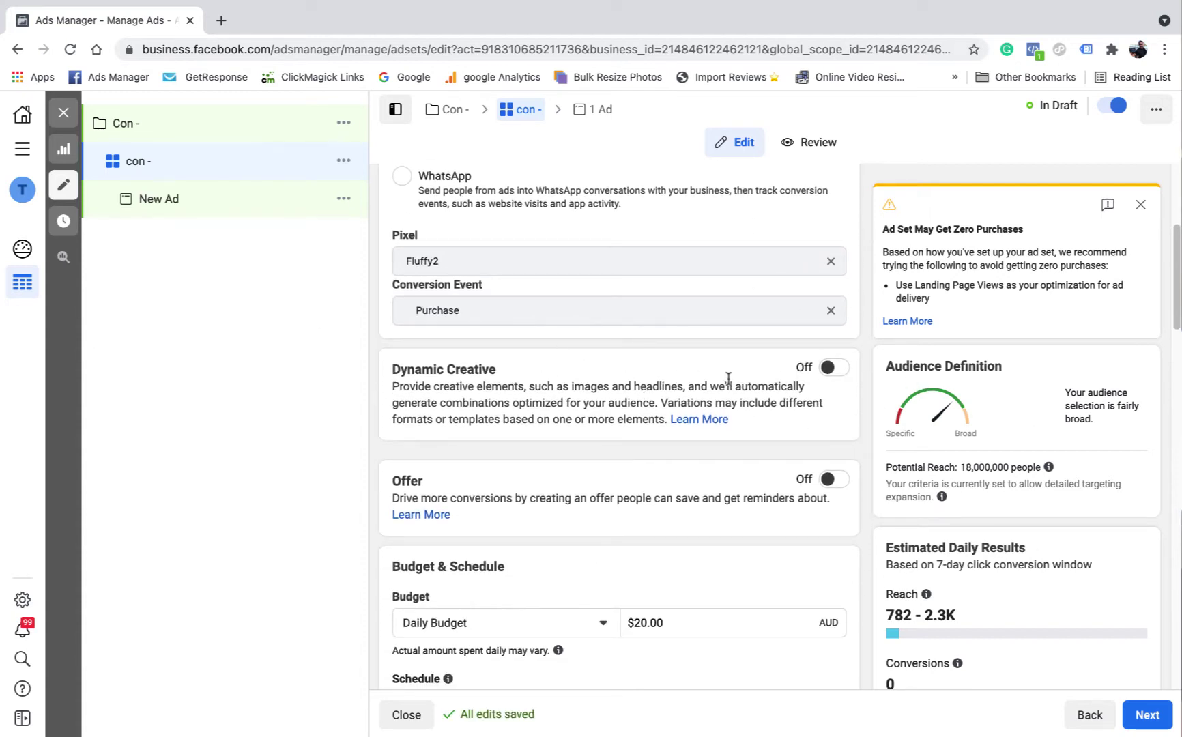
click(835, 369)
click(766, 444)
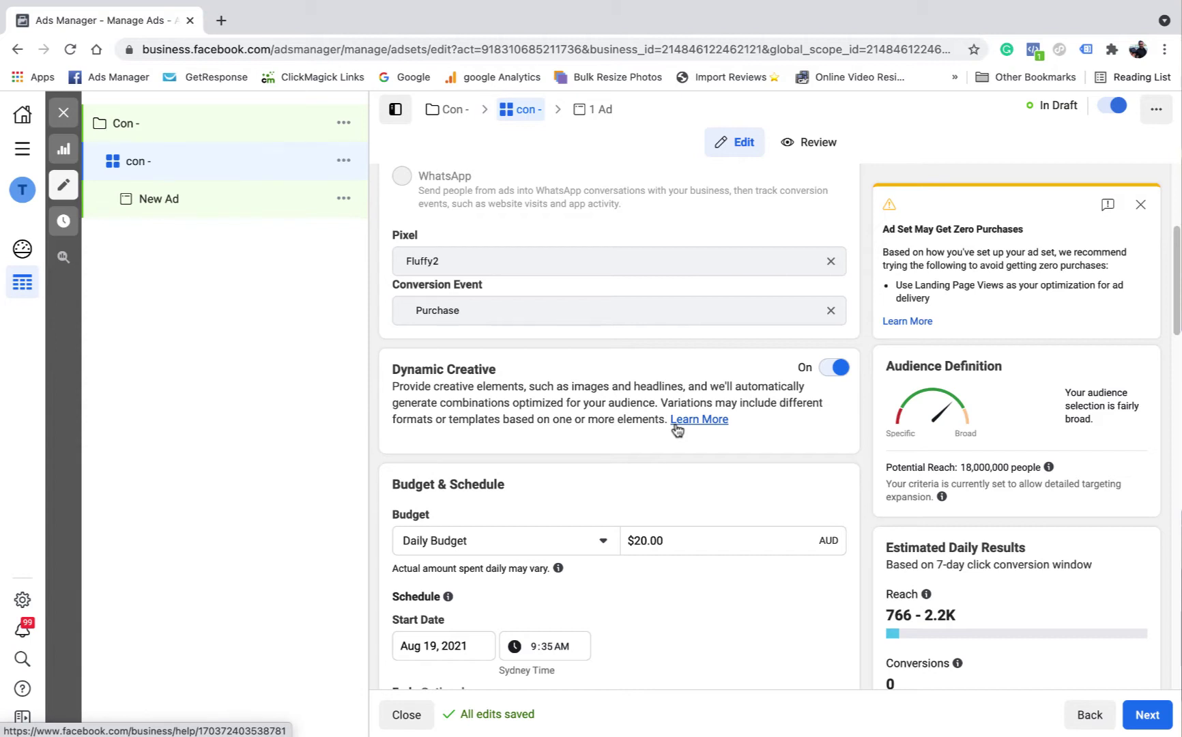
click(827, 372)
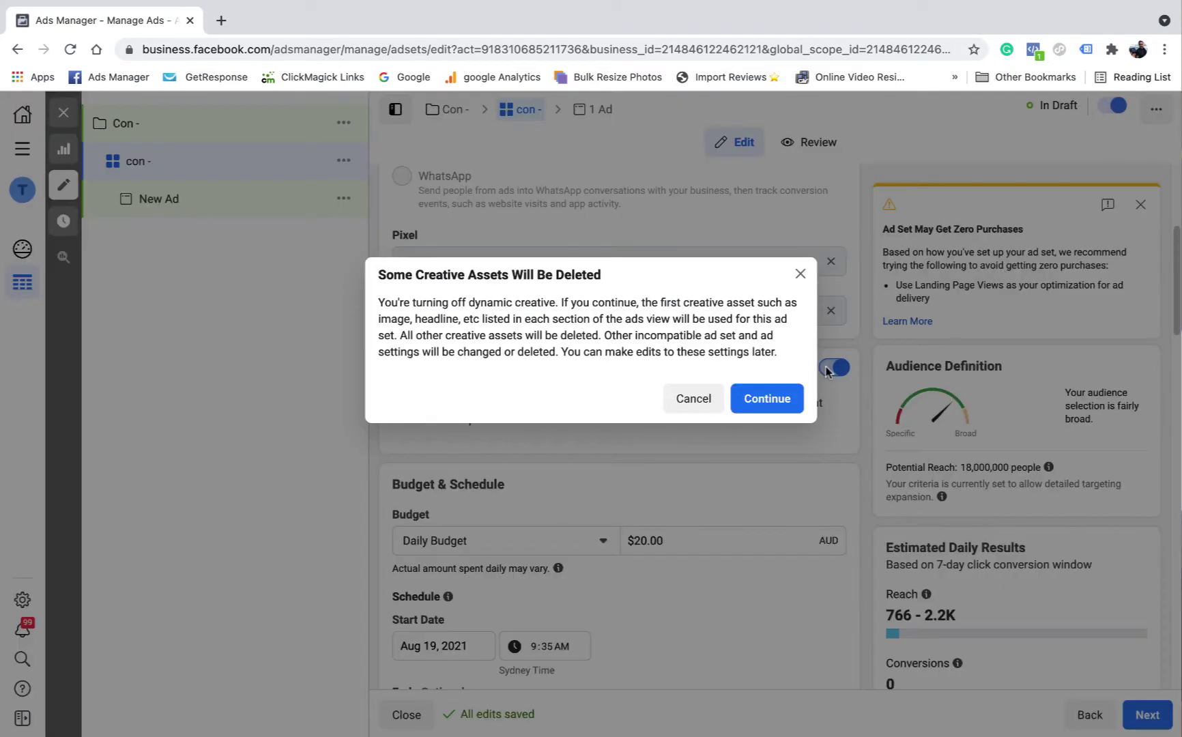
click(785, 401)
- Enable the Offer option, view its Facebook Page choices, and disable the option again
scroll(765, 385, down, 4)
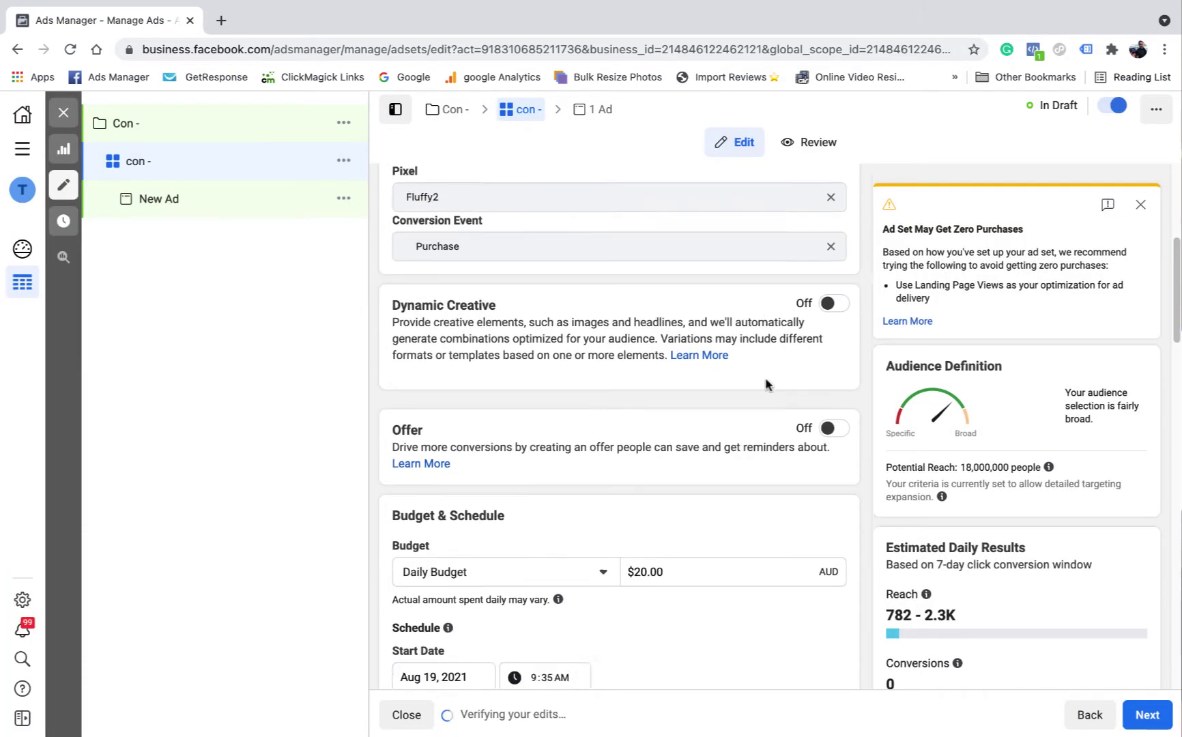
click(834, 256)
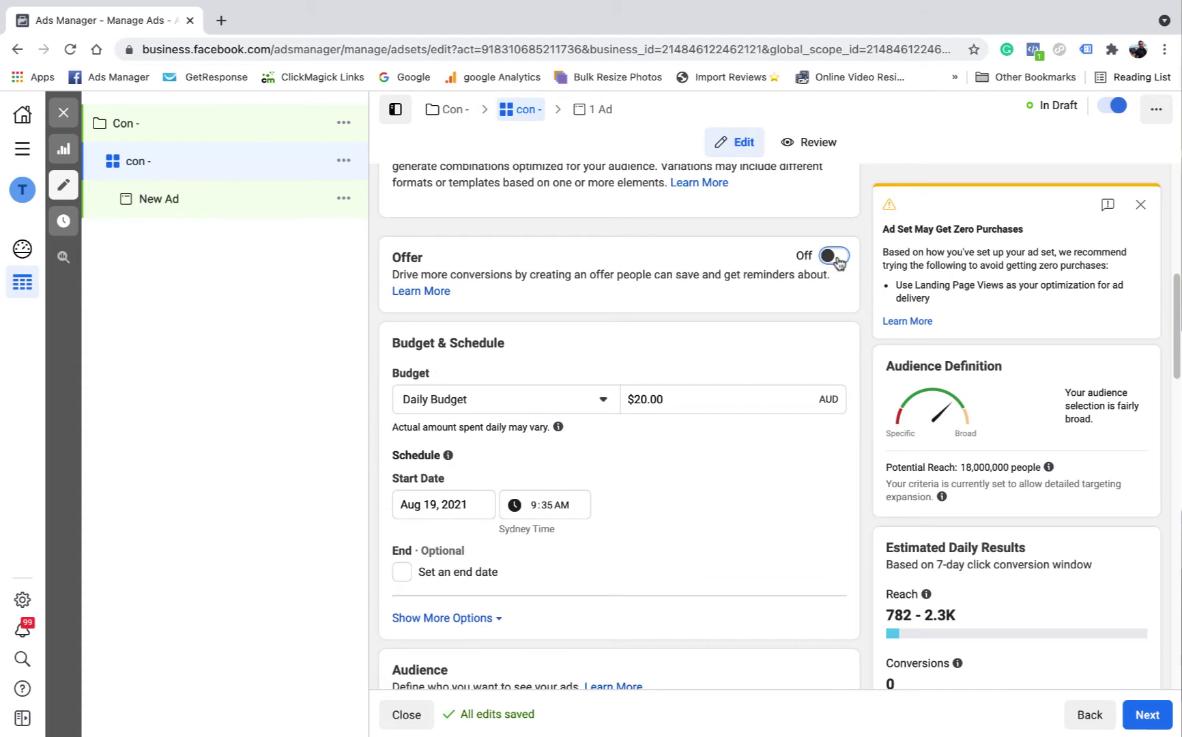
click(792, 345)
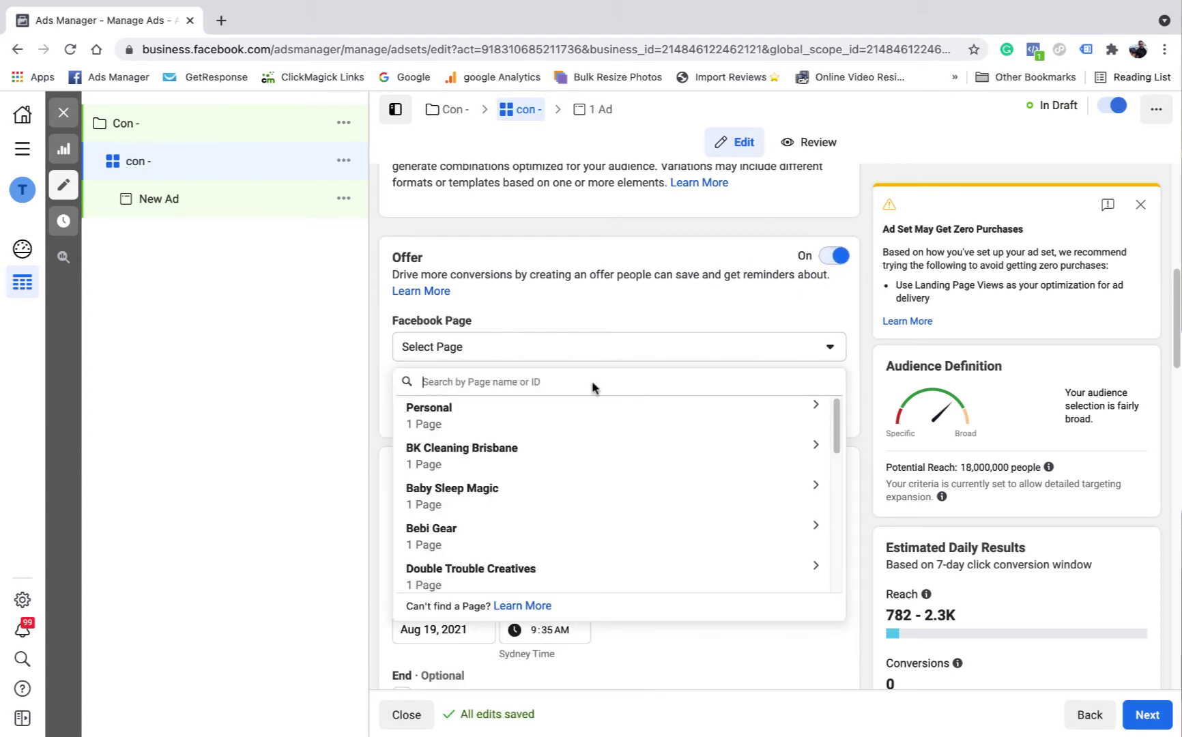
click(805, 312)
click(834, 256)
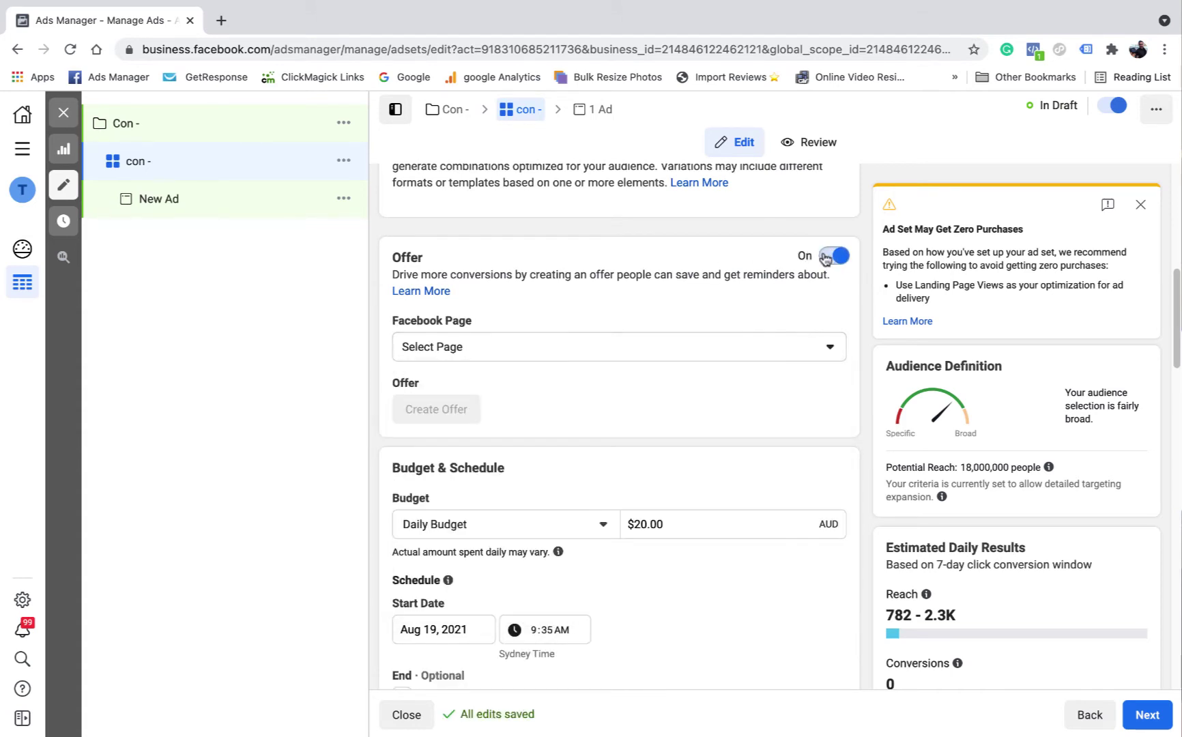
- Examine the ad set's daily budget amount, start date and other schedule settings
scroll(785, 333, up, 4)
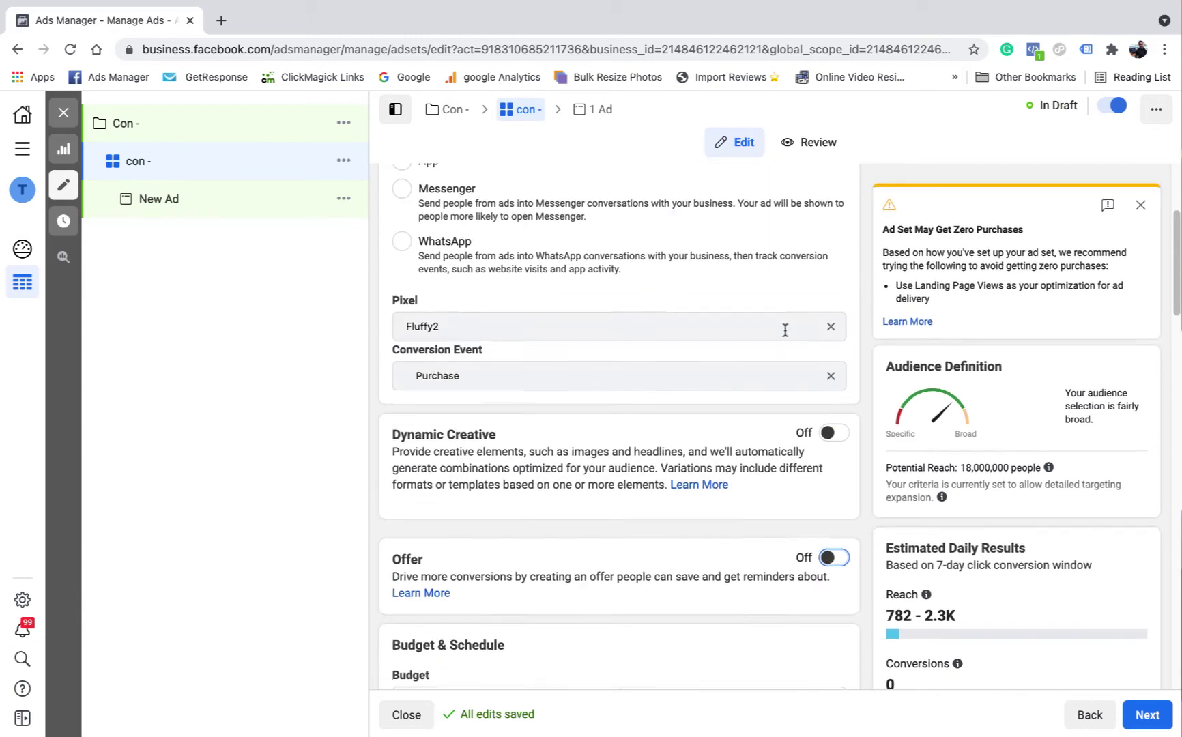
scroll(783, 333, down, 2)
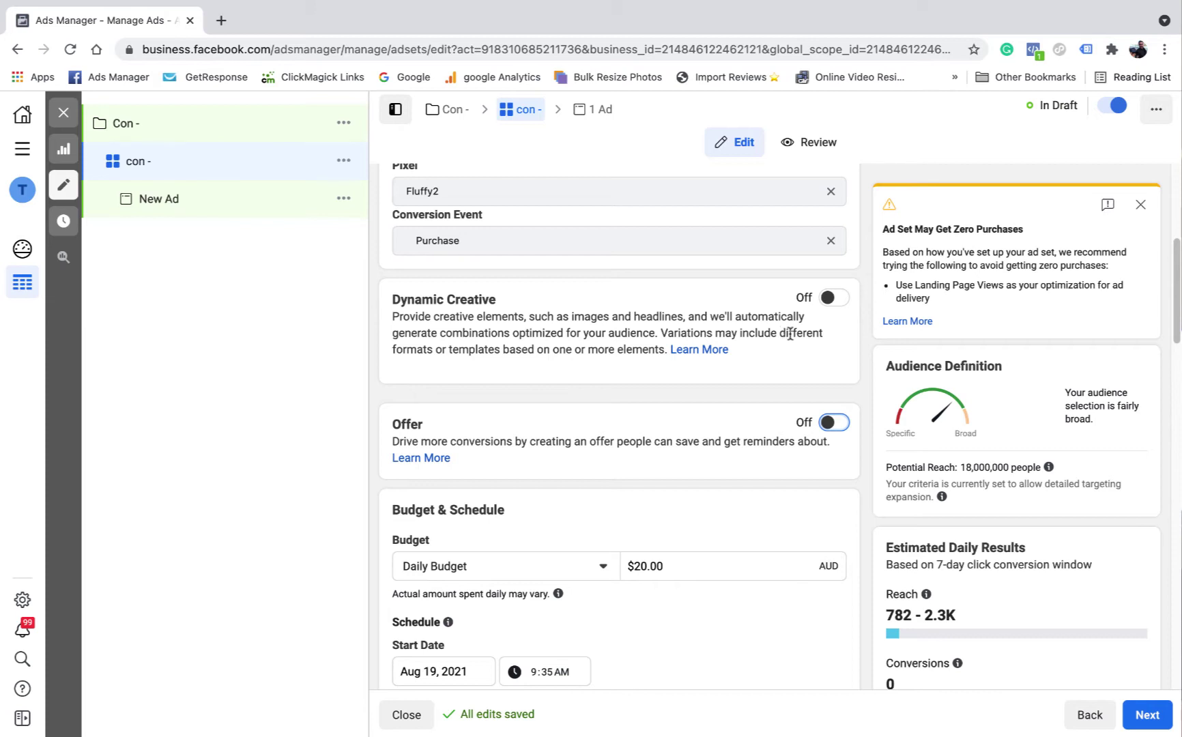
scroll(753, 357, down, 1)
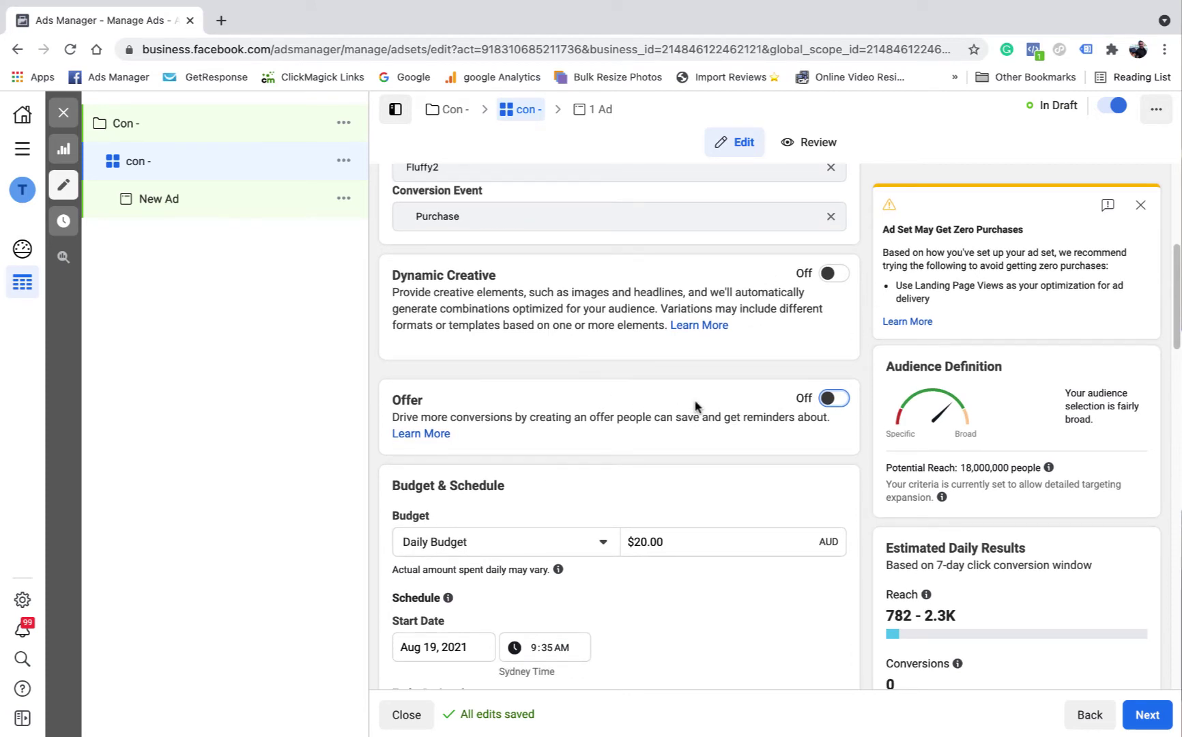
scroll(694, 377, down, 3)
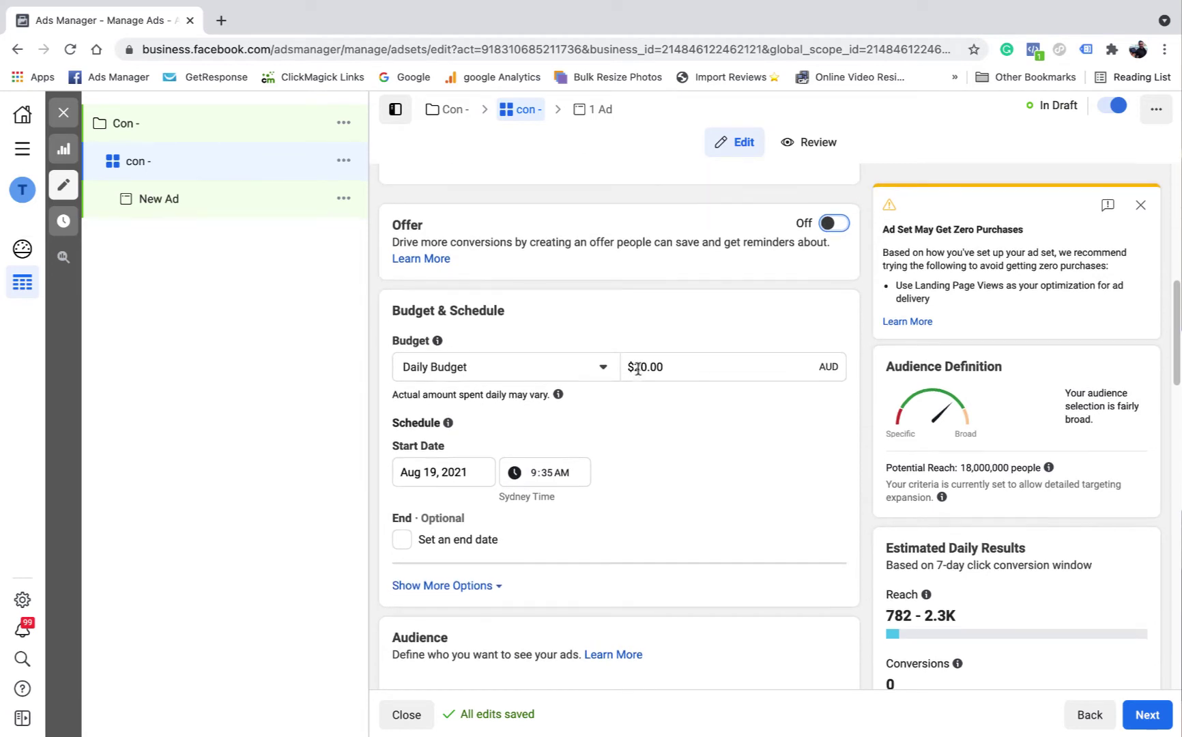
click(682, 378)
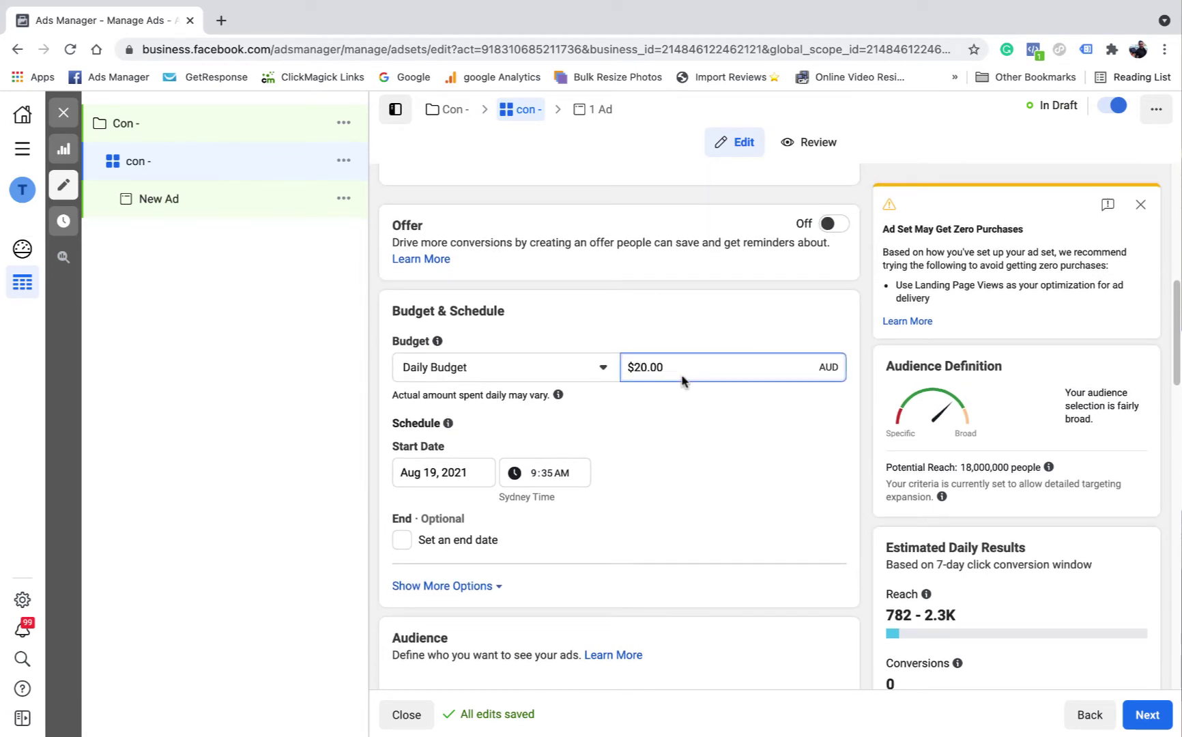
click(793, 331)
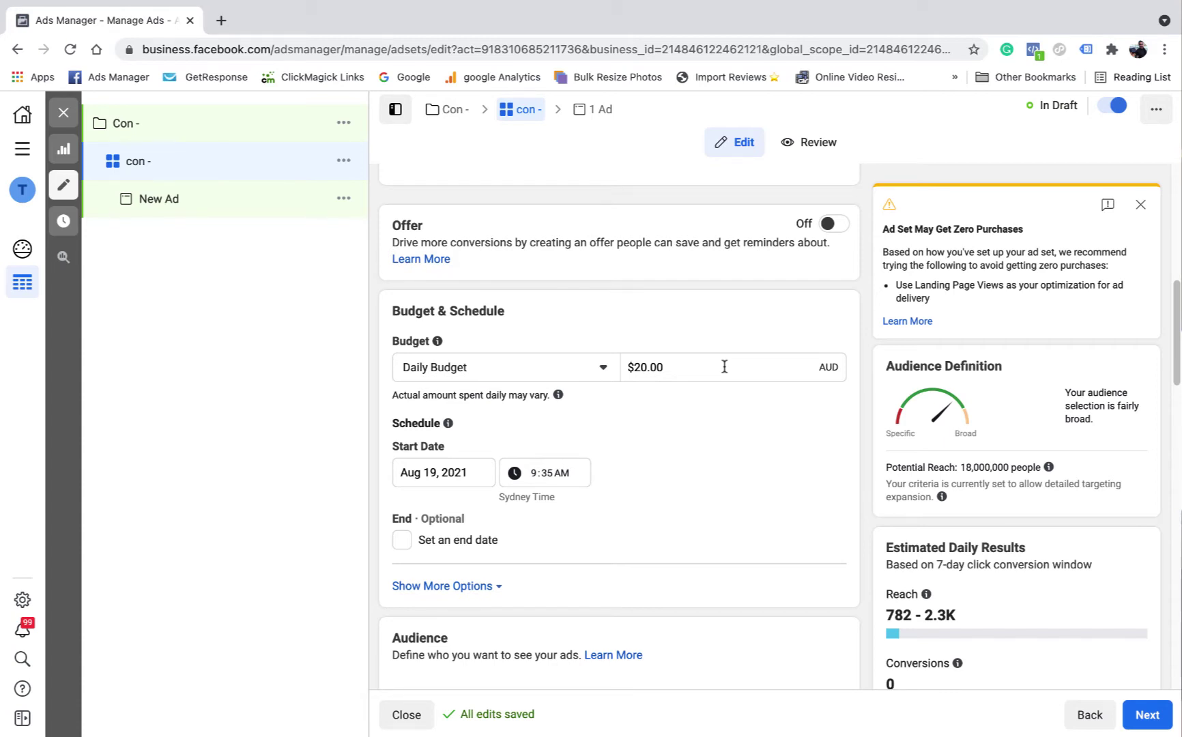
scroll(710, 386, down, 2)
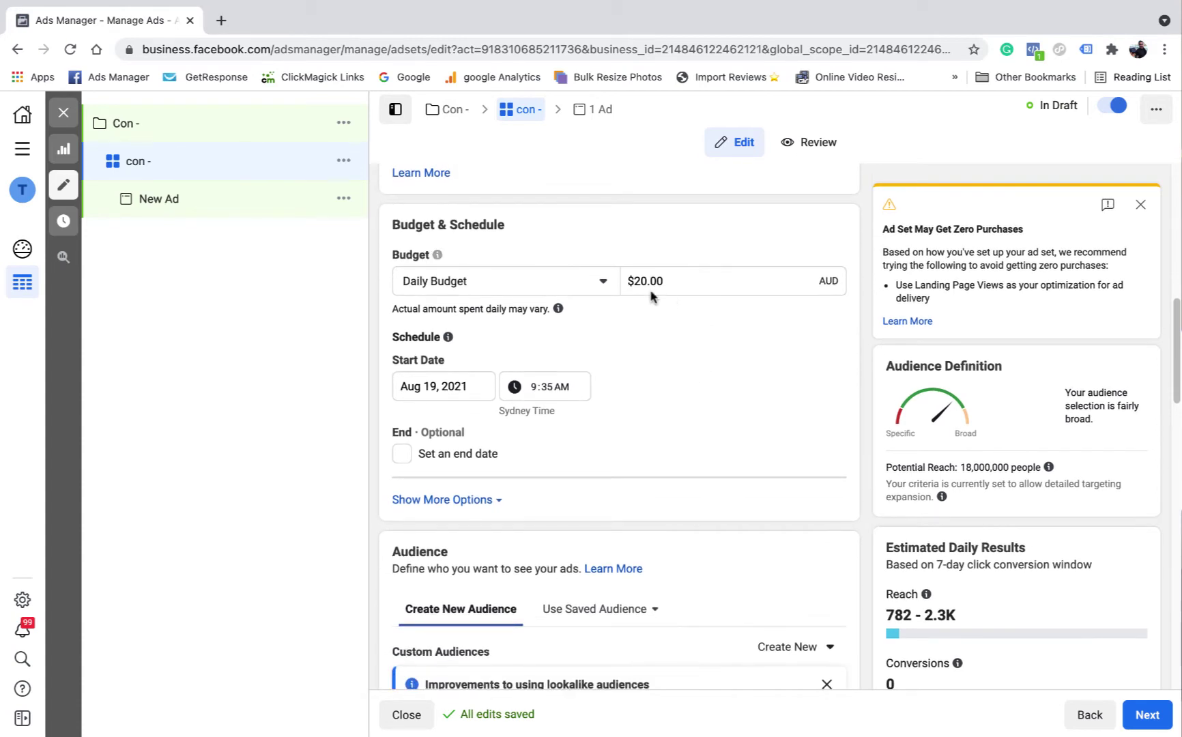
click(637, 280)
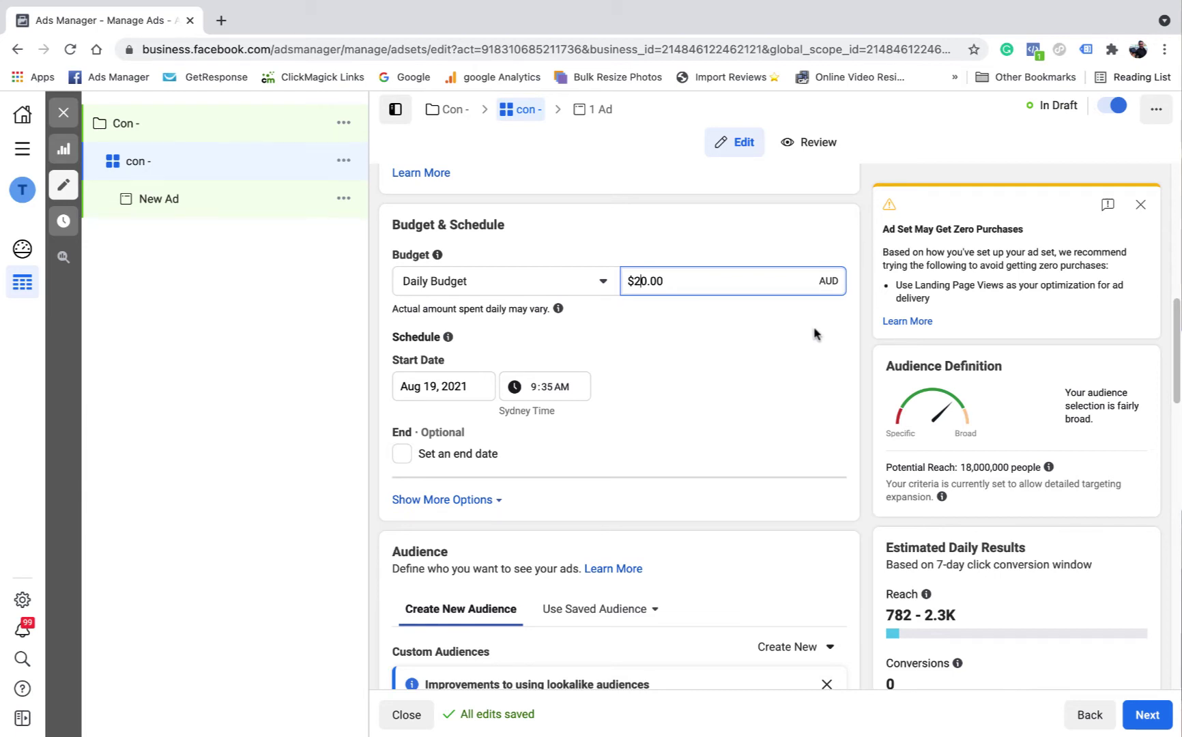
scroll(814, 333, down, 2)
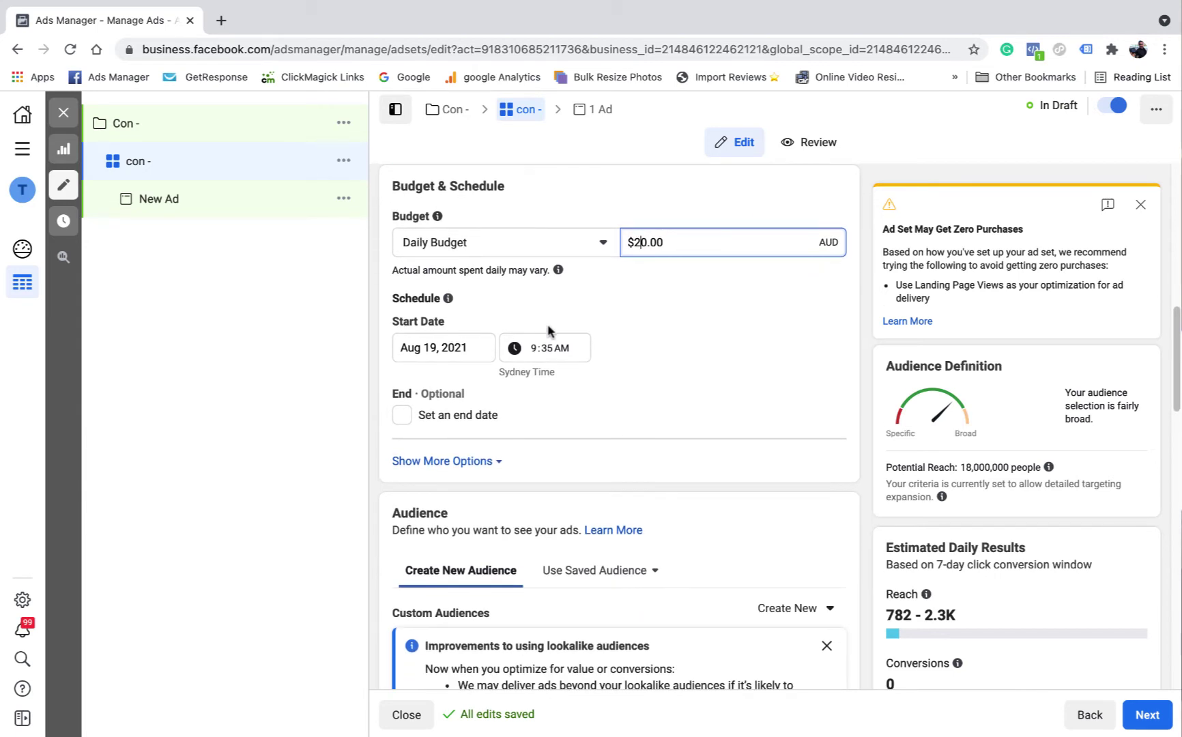
- Set the ad set's schedule to start on Aug 20, 2021 at 4:00 AM
scroll(548, 331, down, 1)
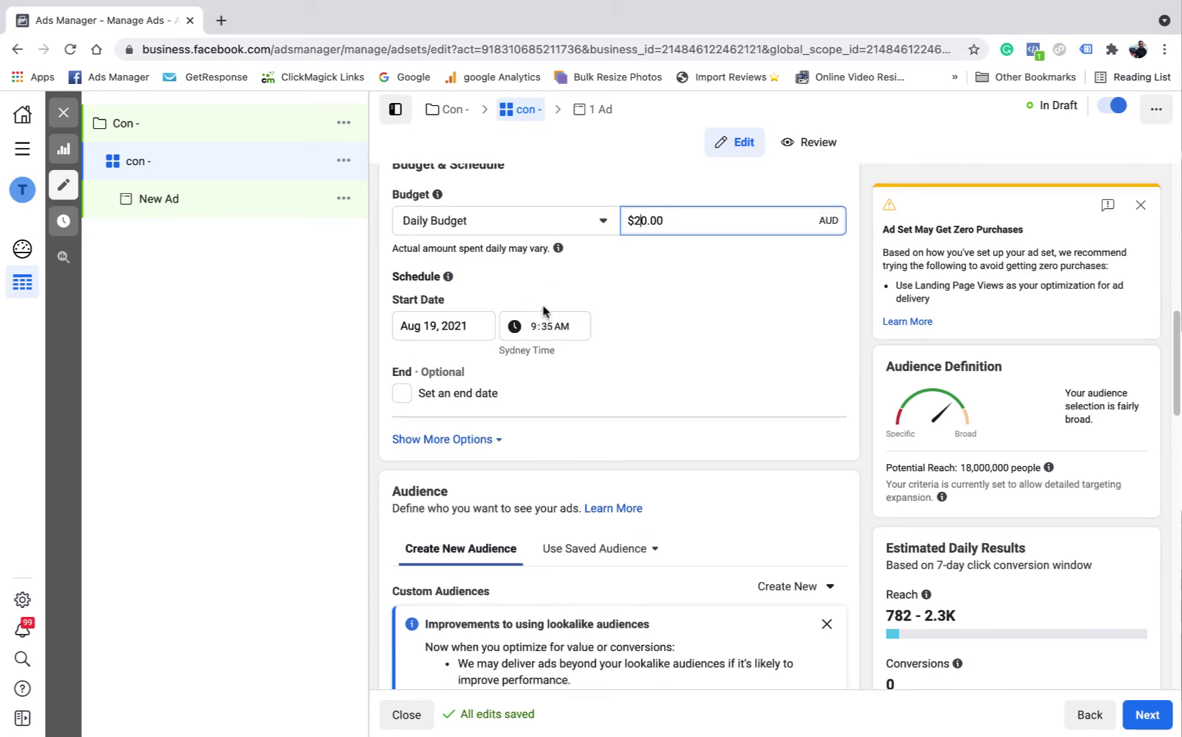
click(430, 325)
click(544, 450)
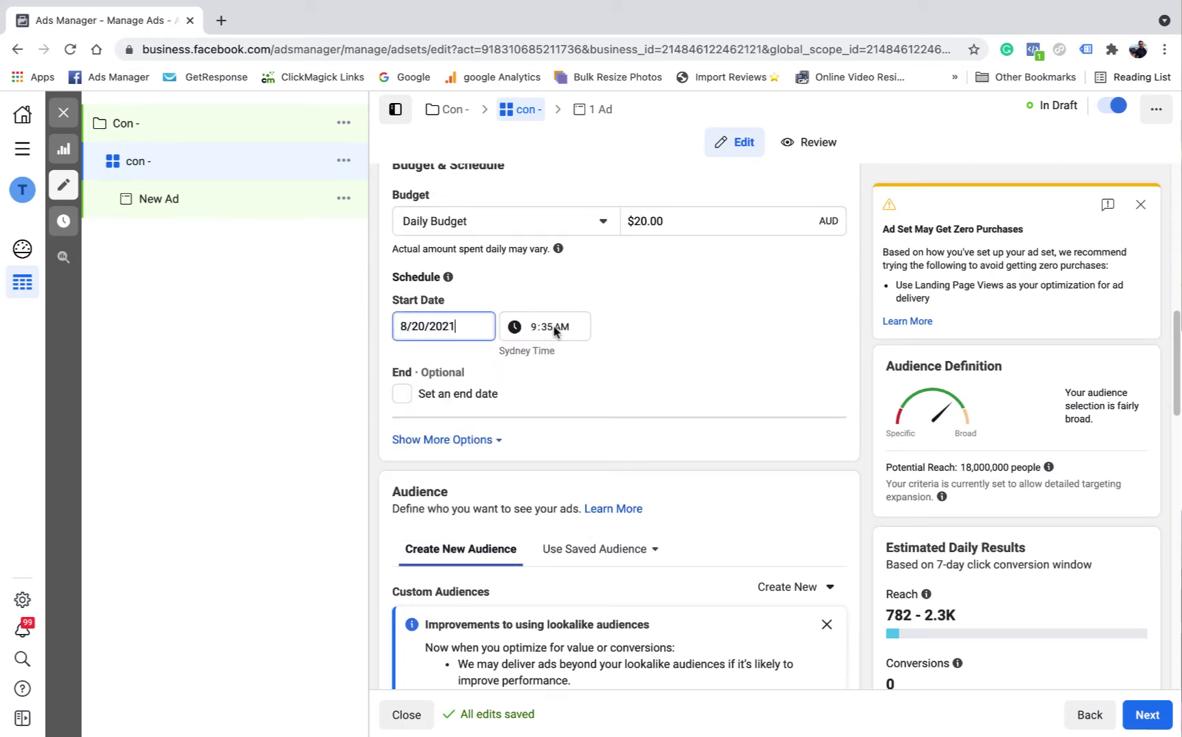
click(535, 327)
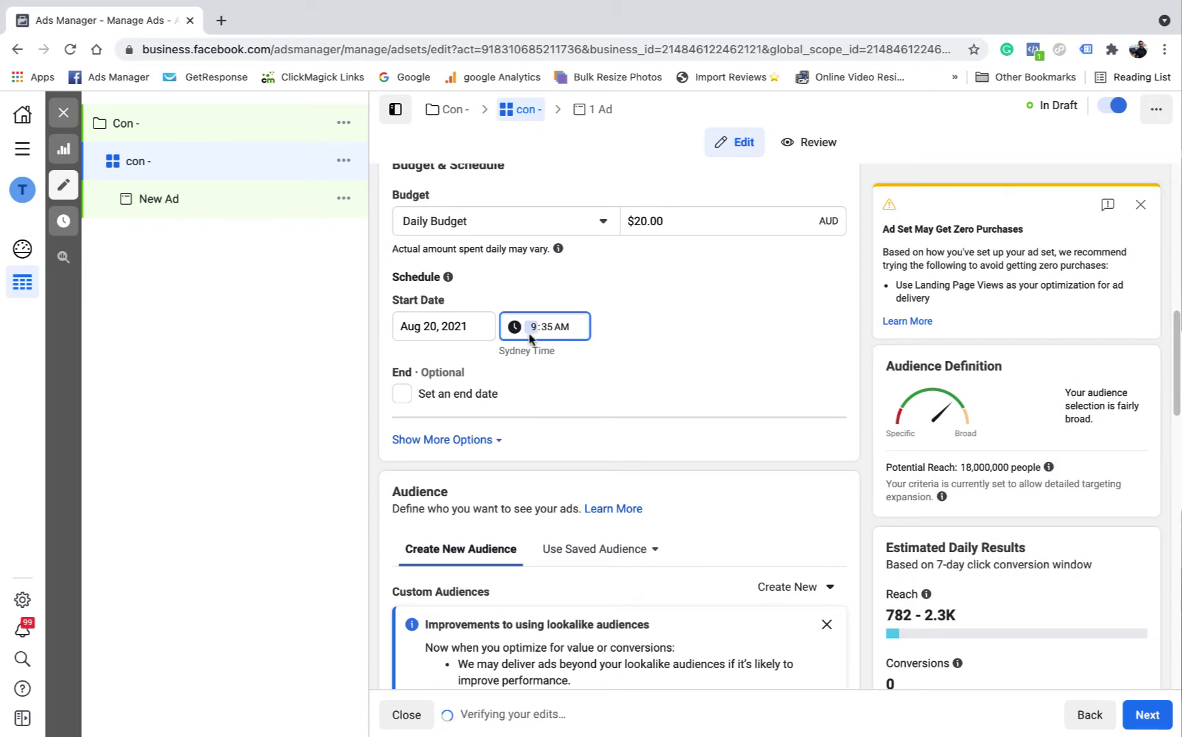
text(400)
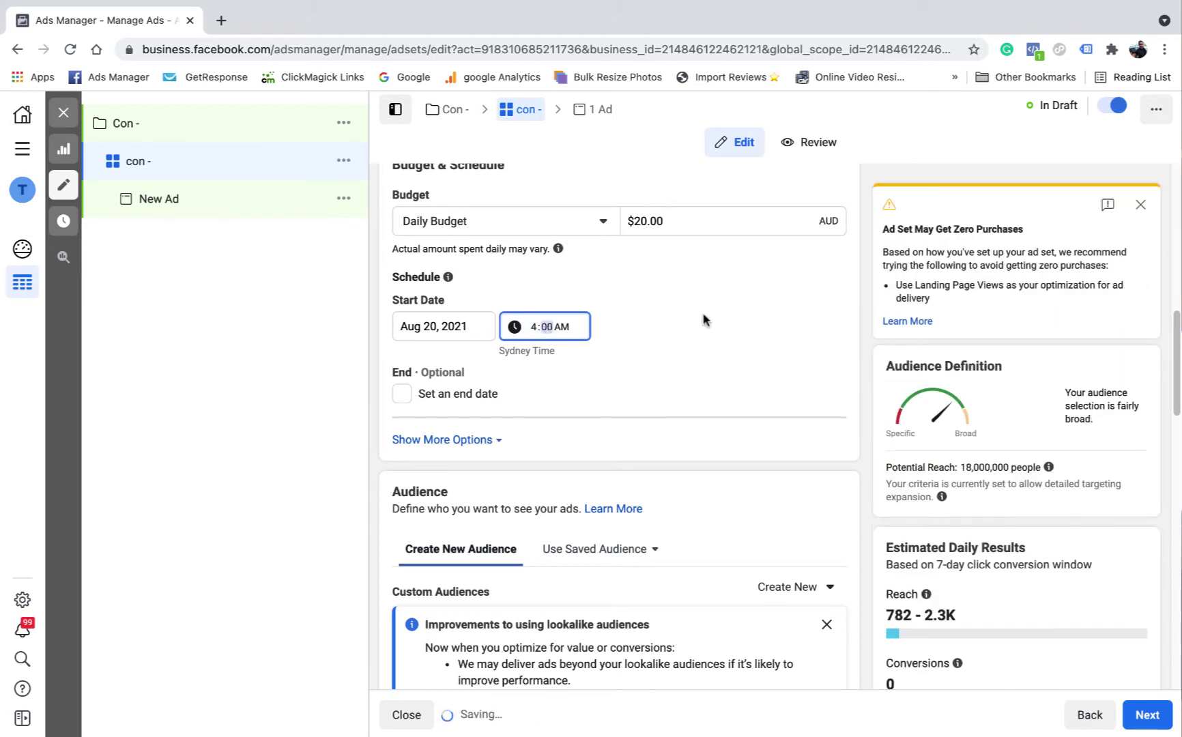
click(705, 319)
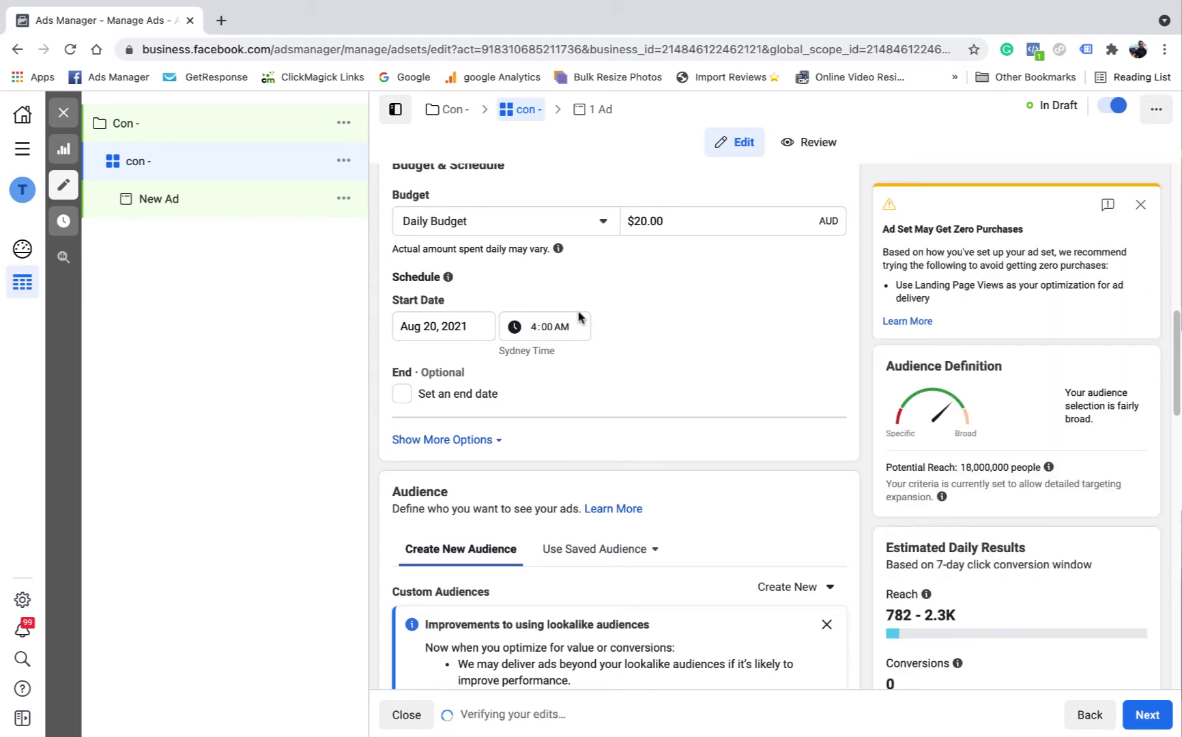
- Show the extra schedule options to view Ad Scheduling, and dismiss the notice about lookalike audience improvements
scroll(578, 317, down, 2)
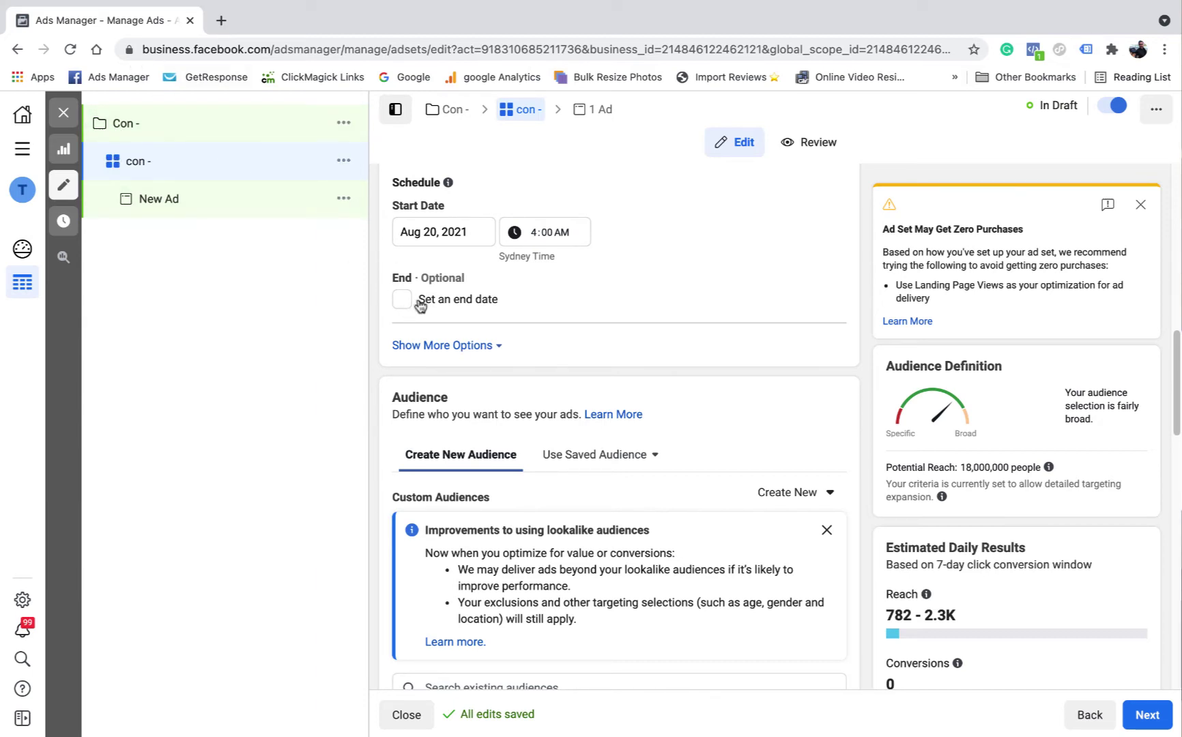
click(490, 346)
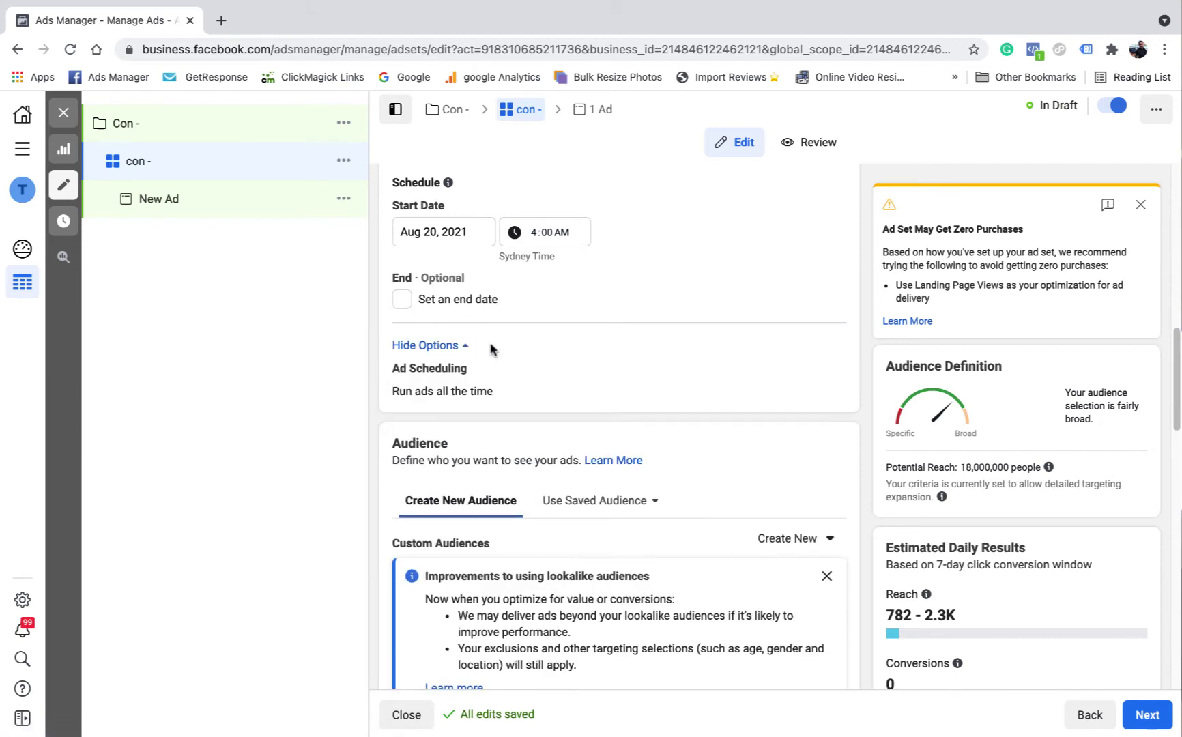
mouse_move(822, 377)
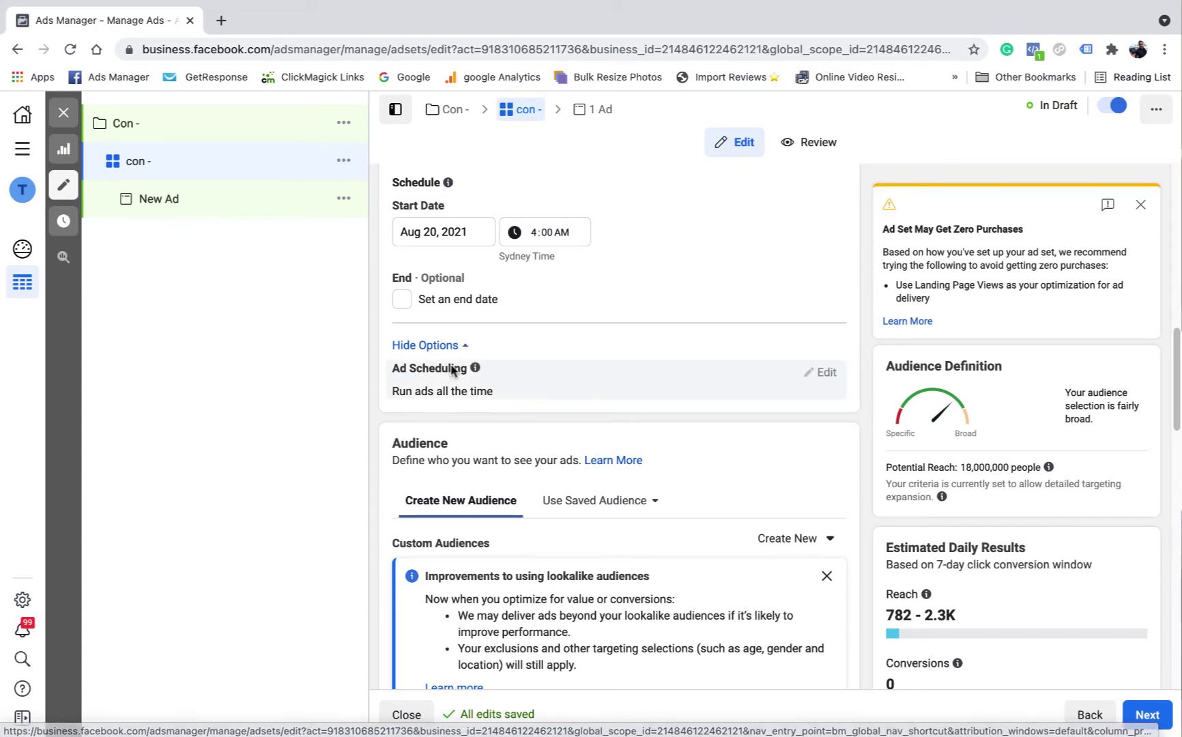
scroll(643, 390, down, 3)
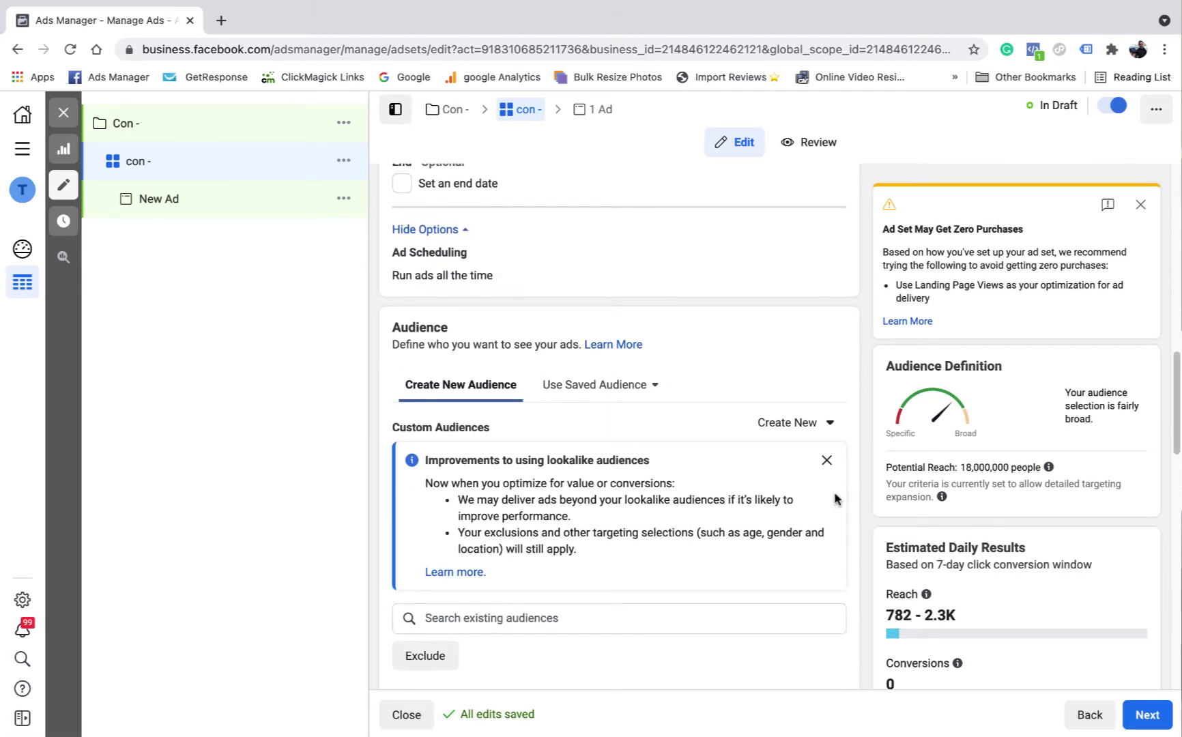
click(826, 460)
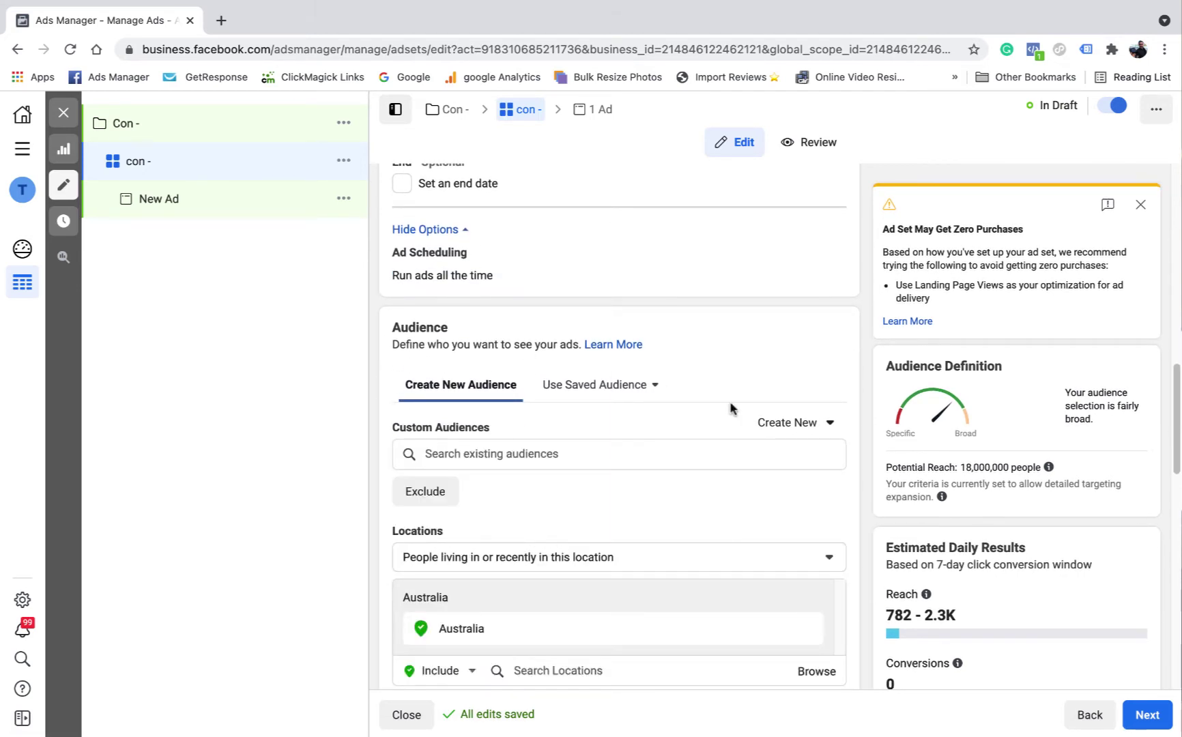
- Read the Custom Audiences explanation, look through the existing custom audiences, and open the field for excluding audiences
scroll(685, 343, down, 2)
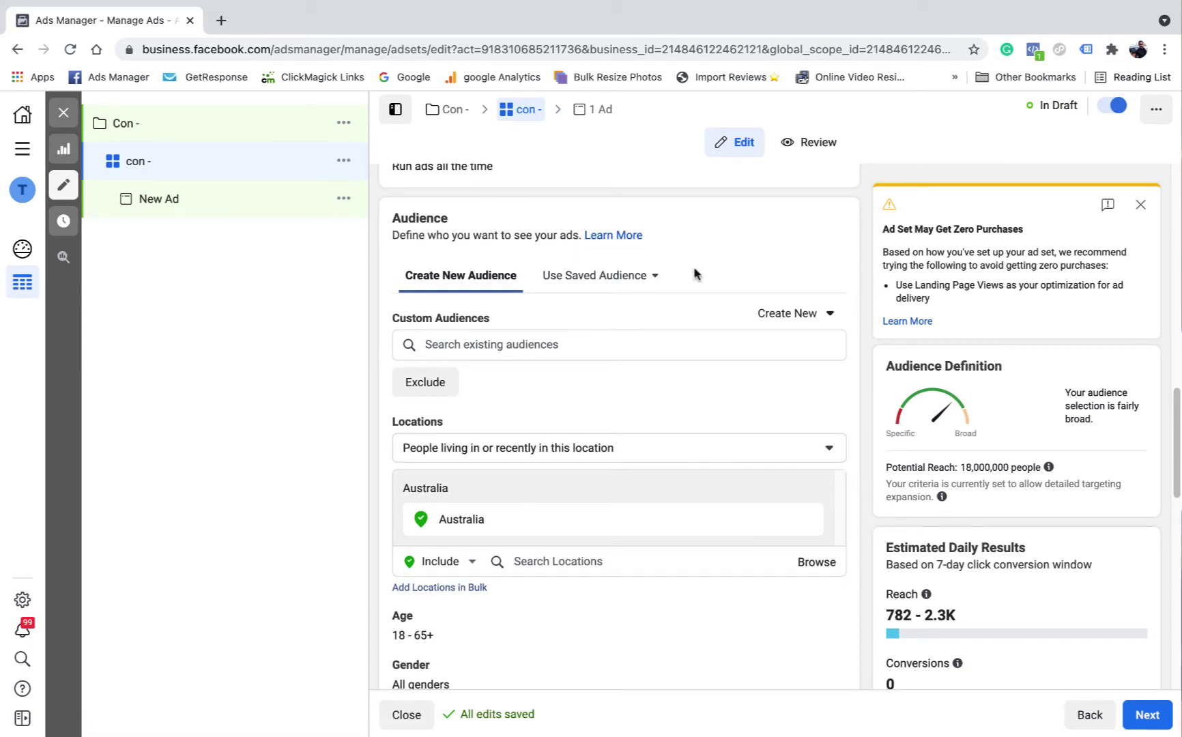
scroll(678, 280, down, 1)
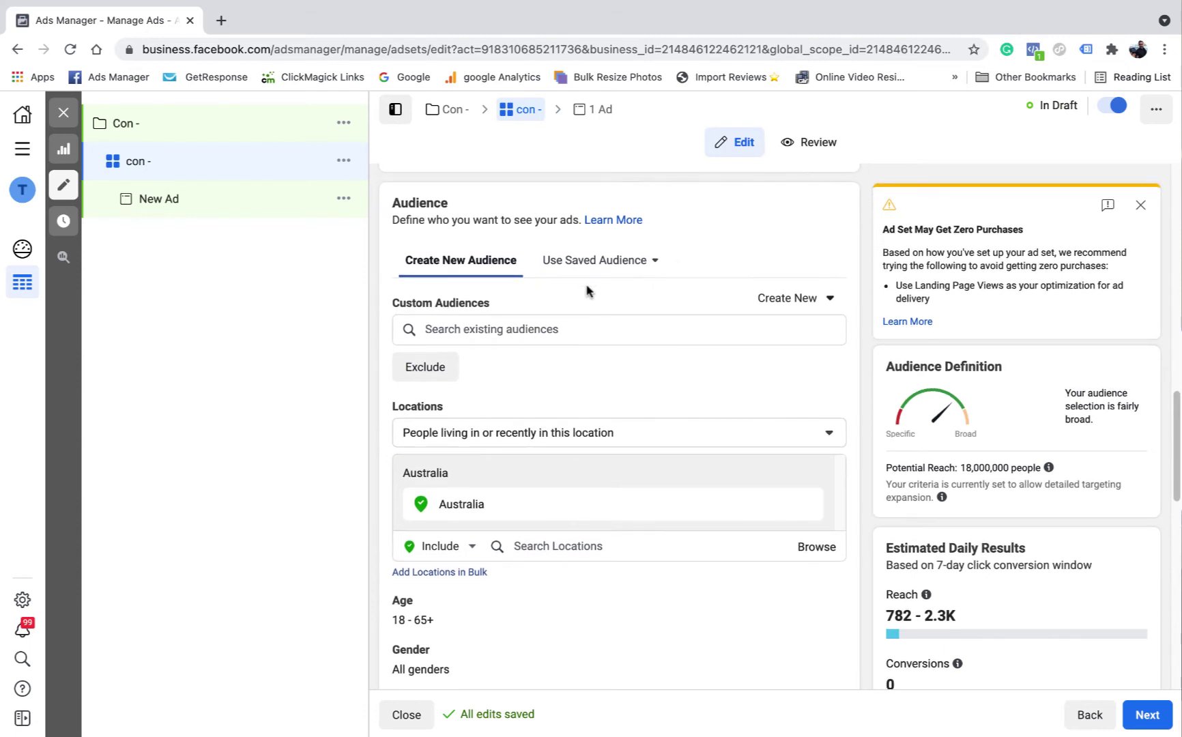
scroll(586, 290, down, 1)
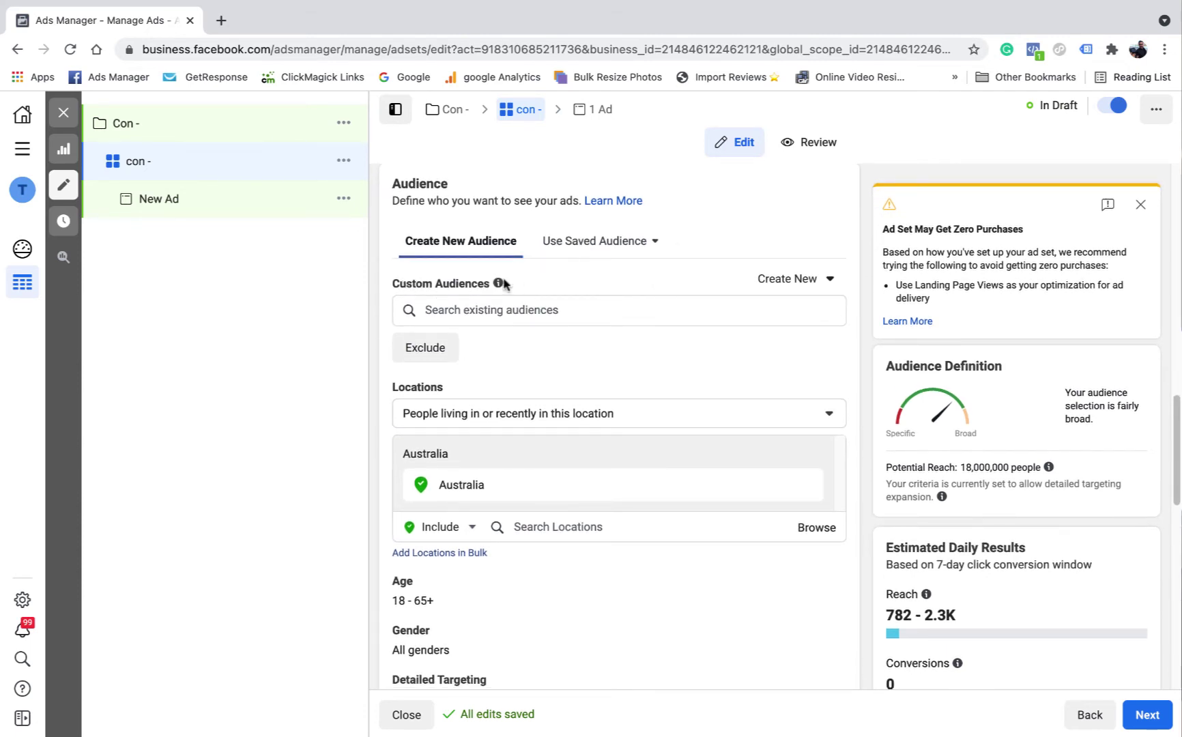
mouse_move(500, 284)
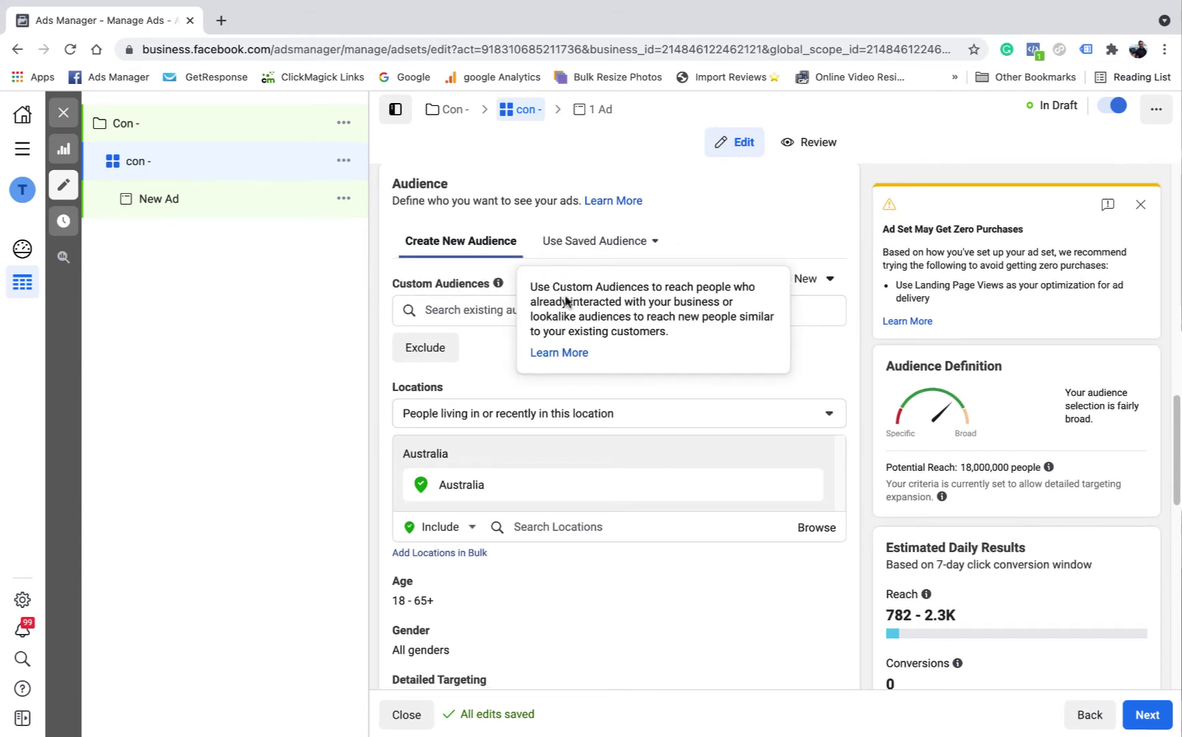
click(508, 311)
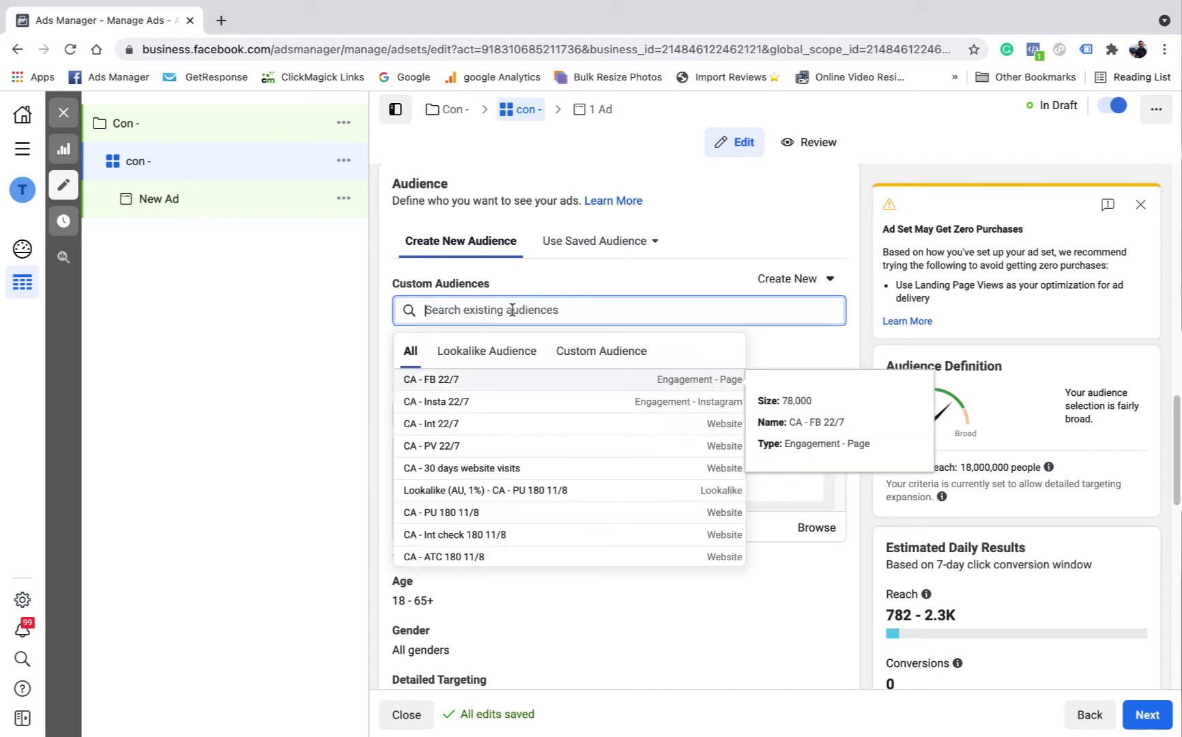
click(594, 356)
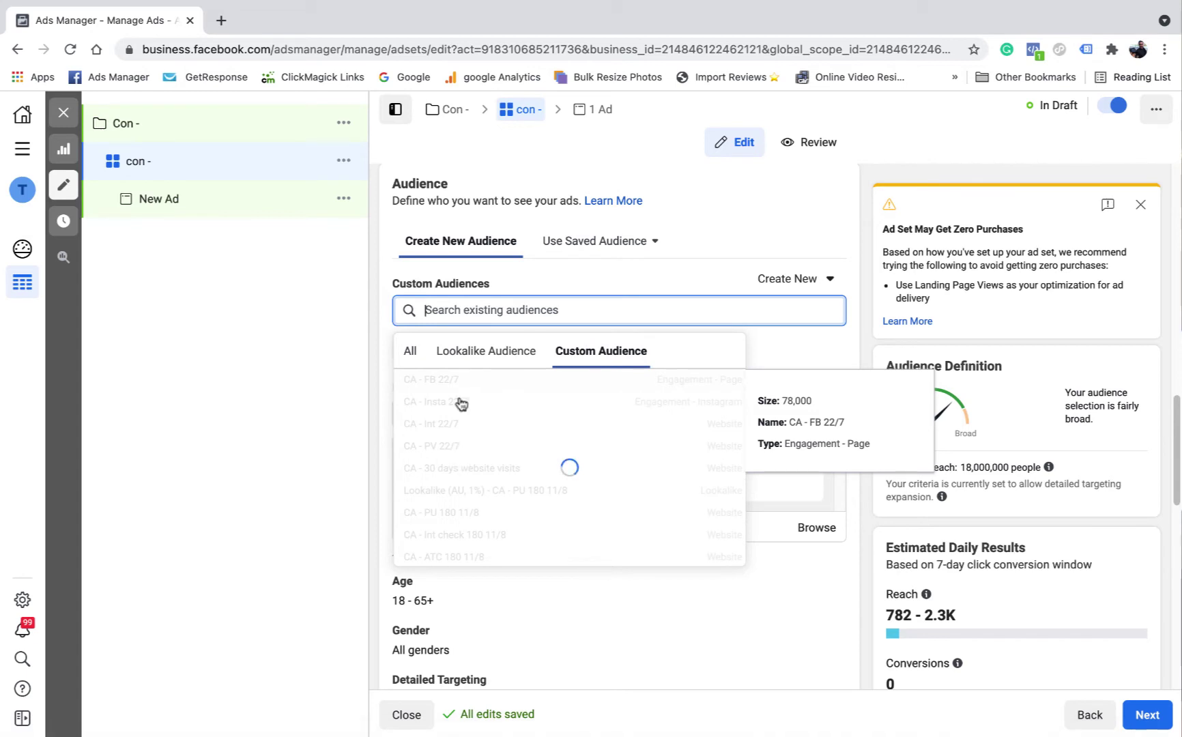
click(751, 222)
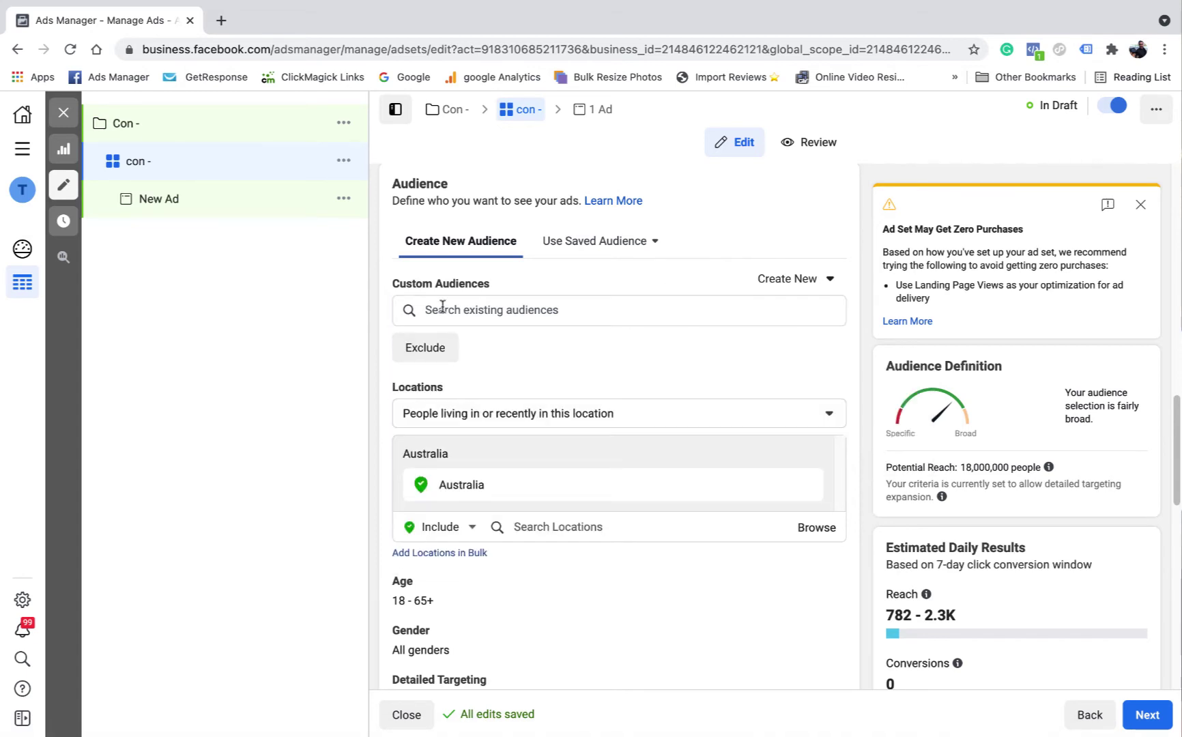
click(432, 347)
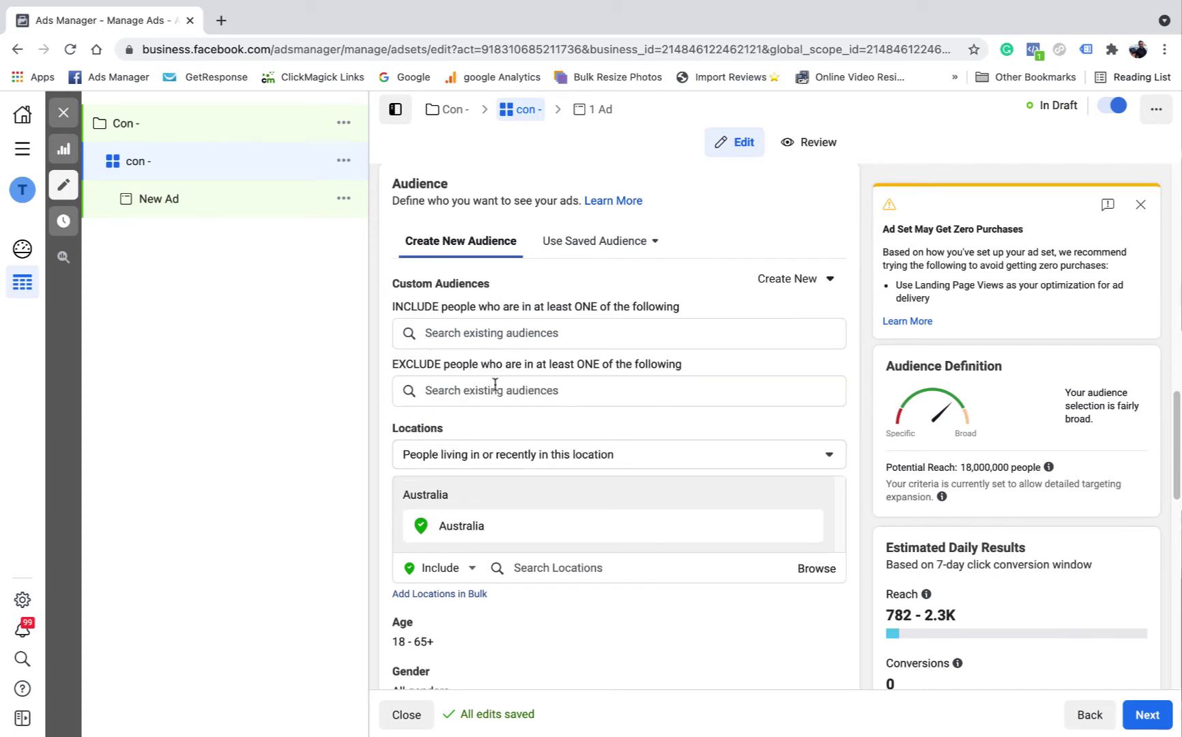
- Examine the audience's location targeting and view the Include and Exclude choices for locations
scroll(607, 380, down, 2)
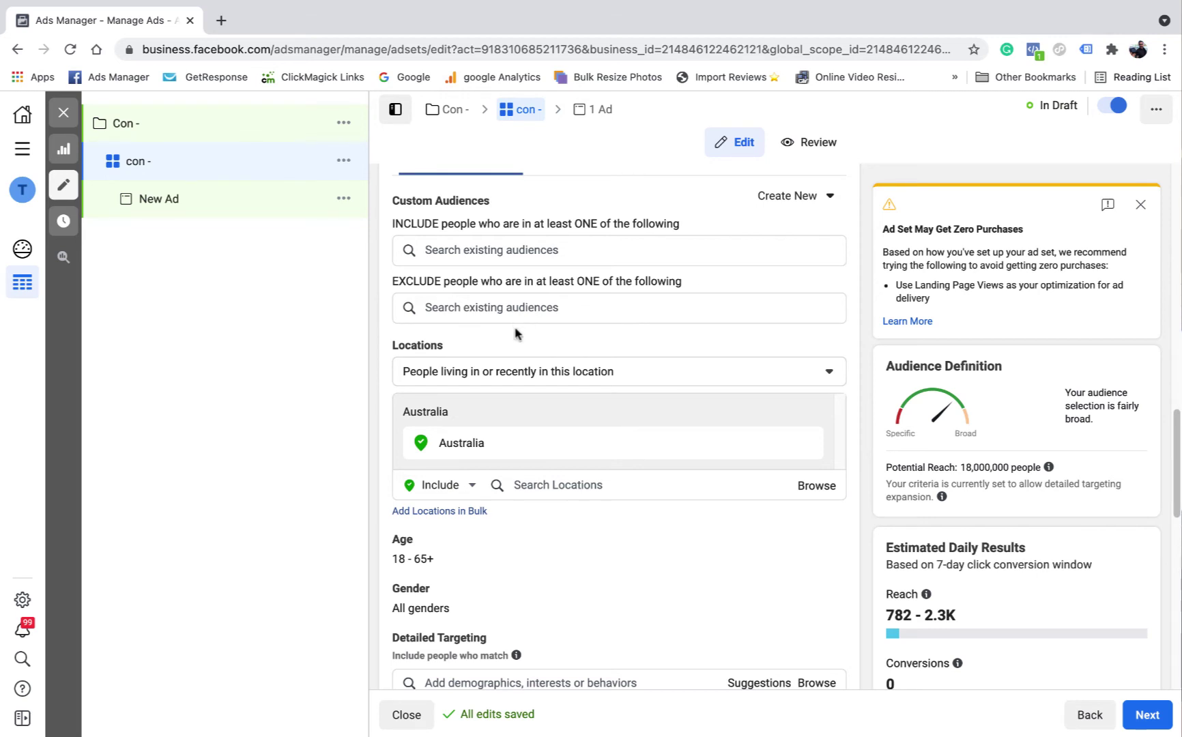
scroll(513, 333, down, 1)
scroll(529, 333, down, 2)
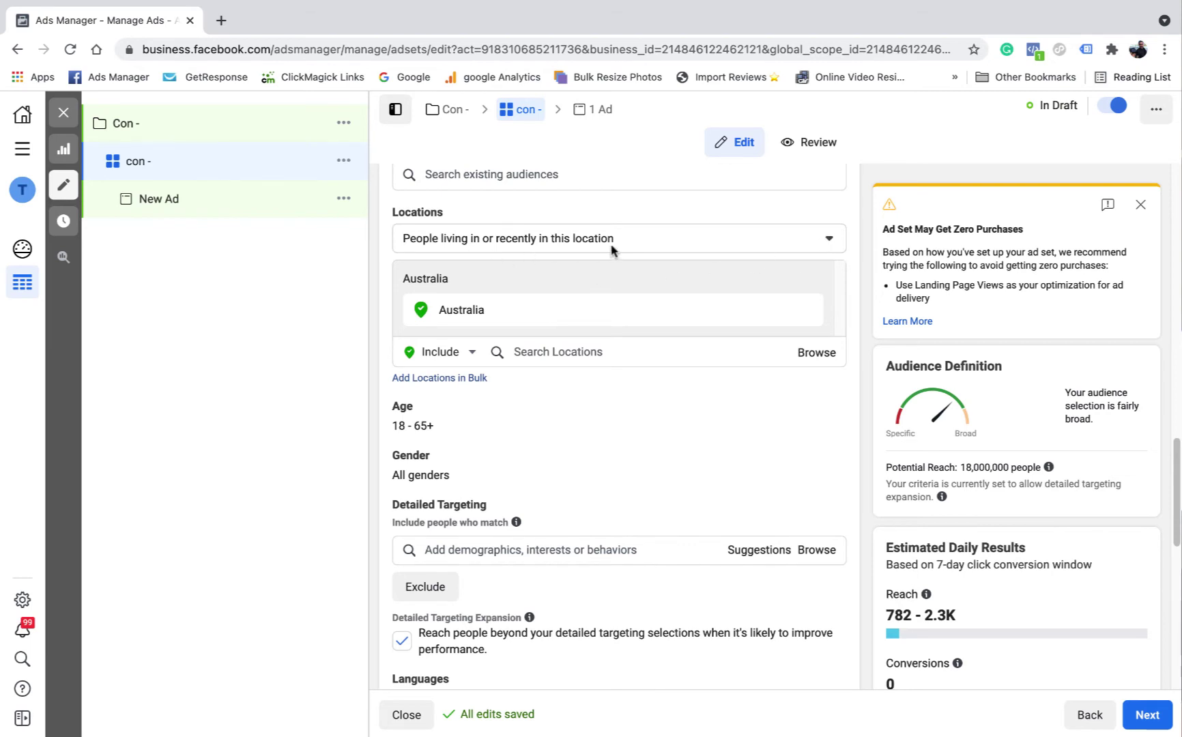
scroll(614, 333, down, 1)
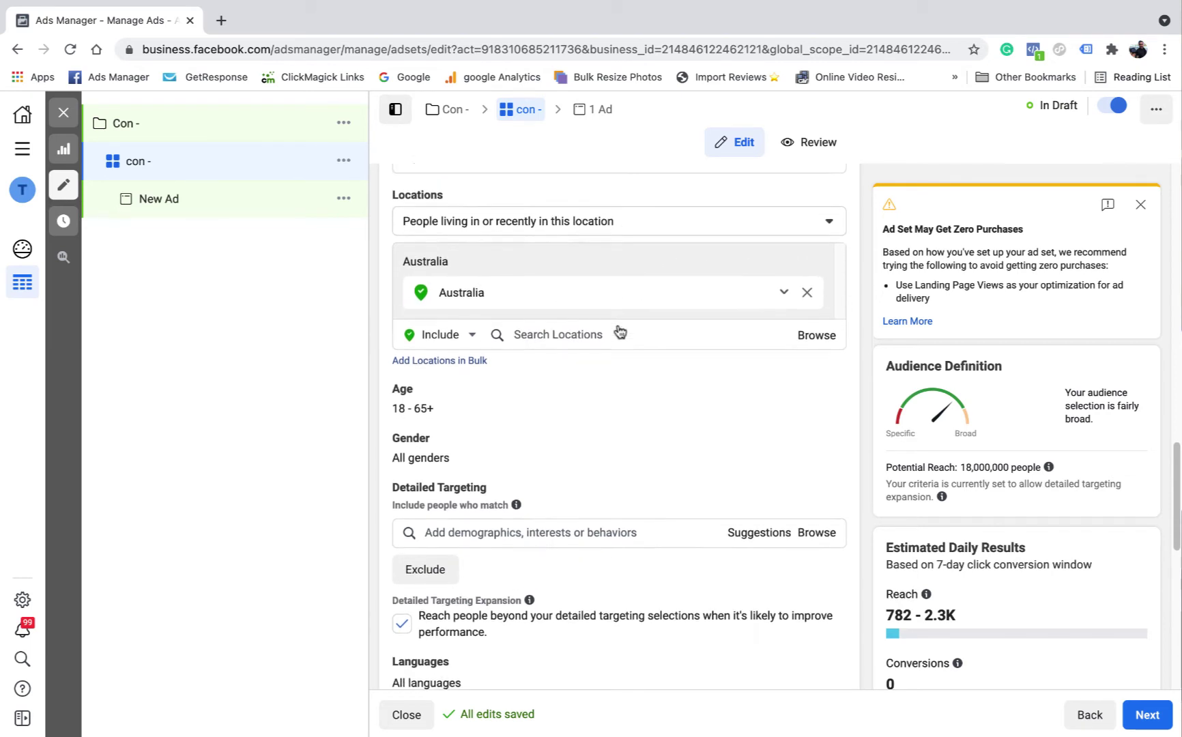
click(472, 330)
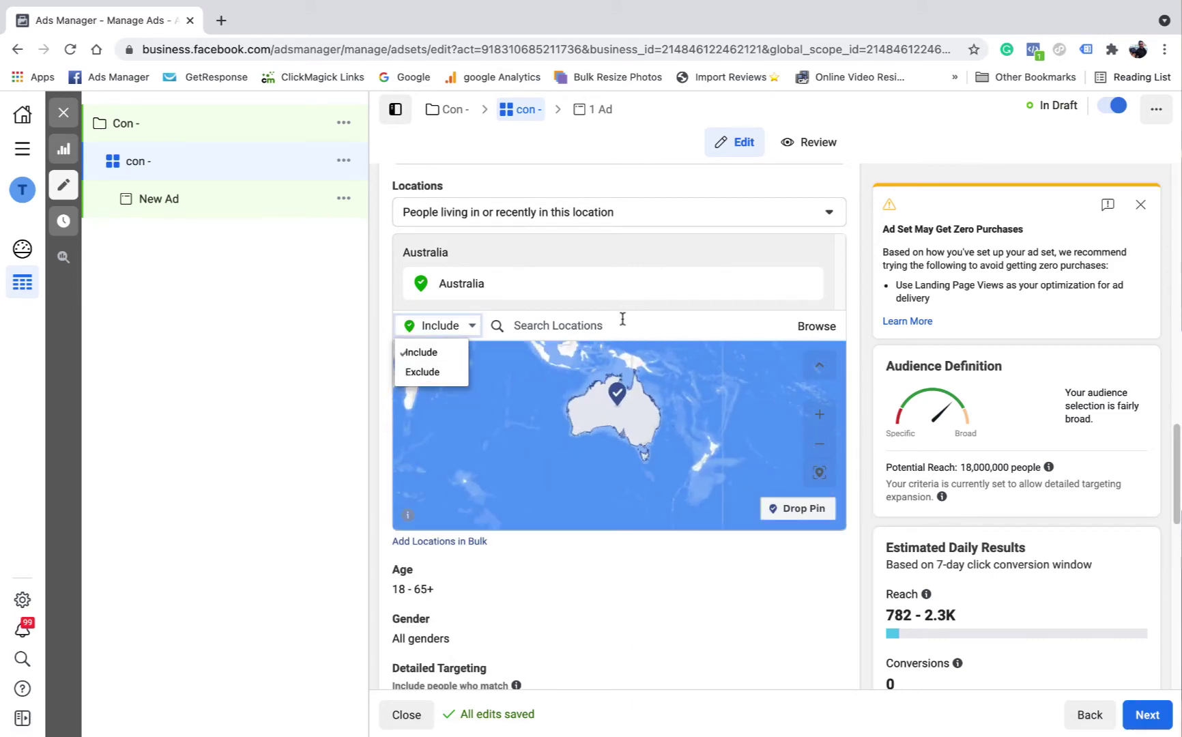
click(622, 321)
- Open the audience's age range for editing and review the location, age and gender settings
scroll(591, 482, down, 3)
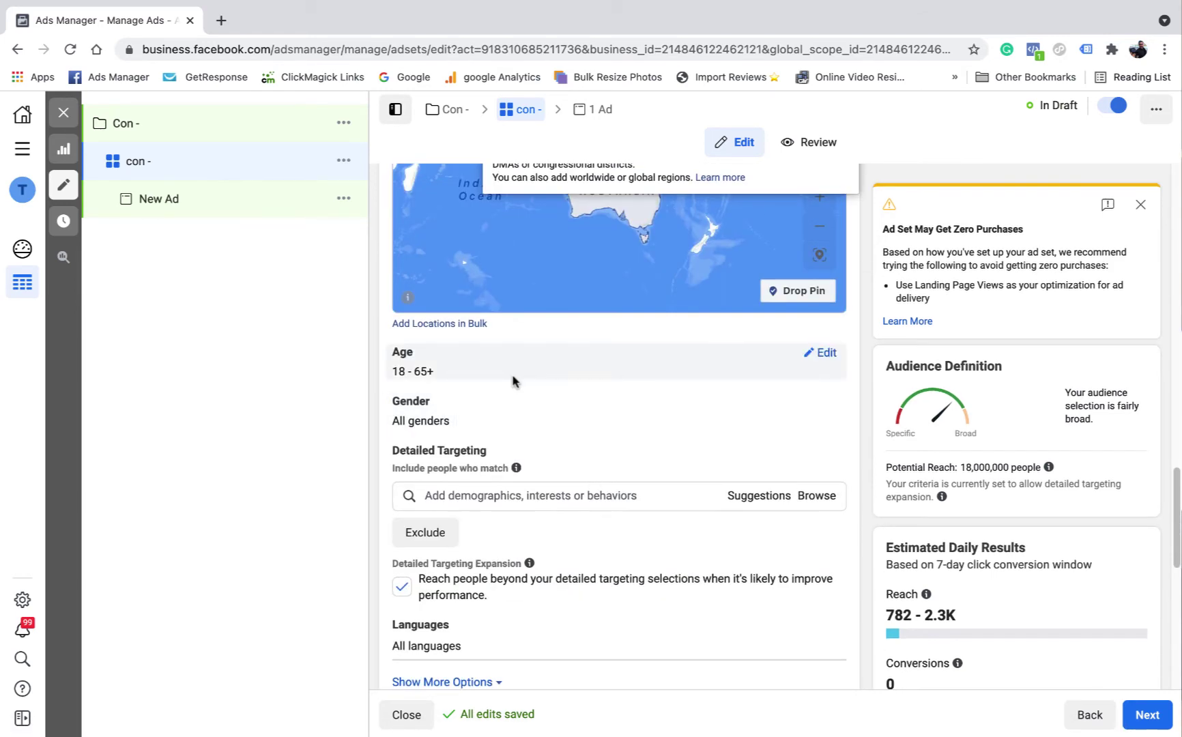
scroll(478, 328, down, 2)
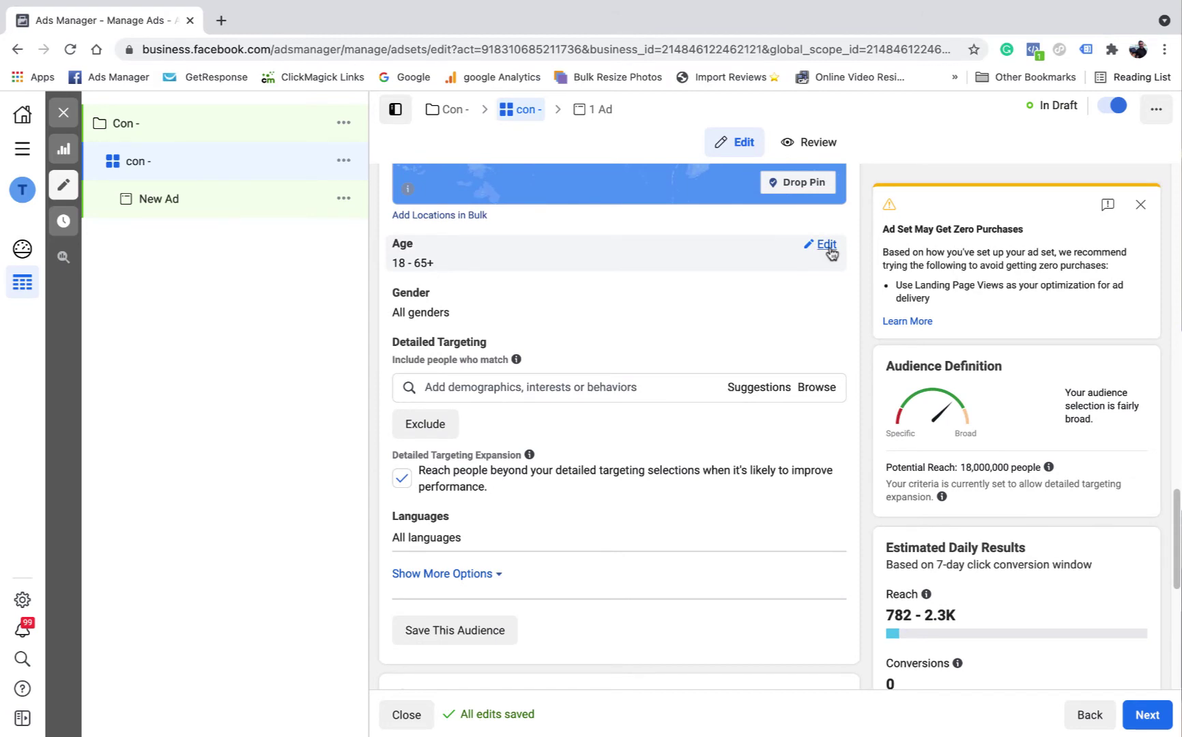
click(828, 246)
scroll(561, 283, up, 6)
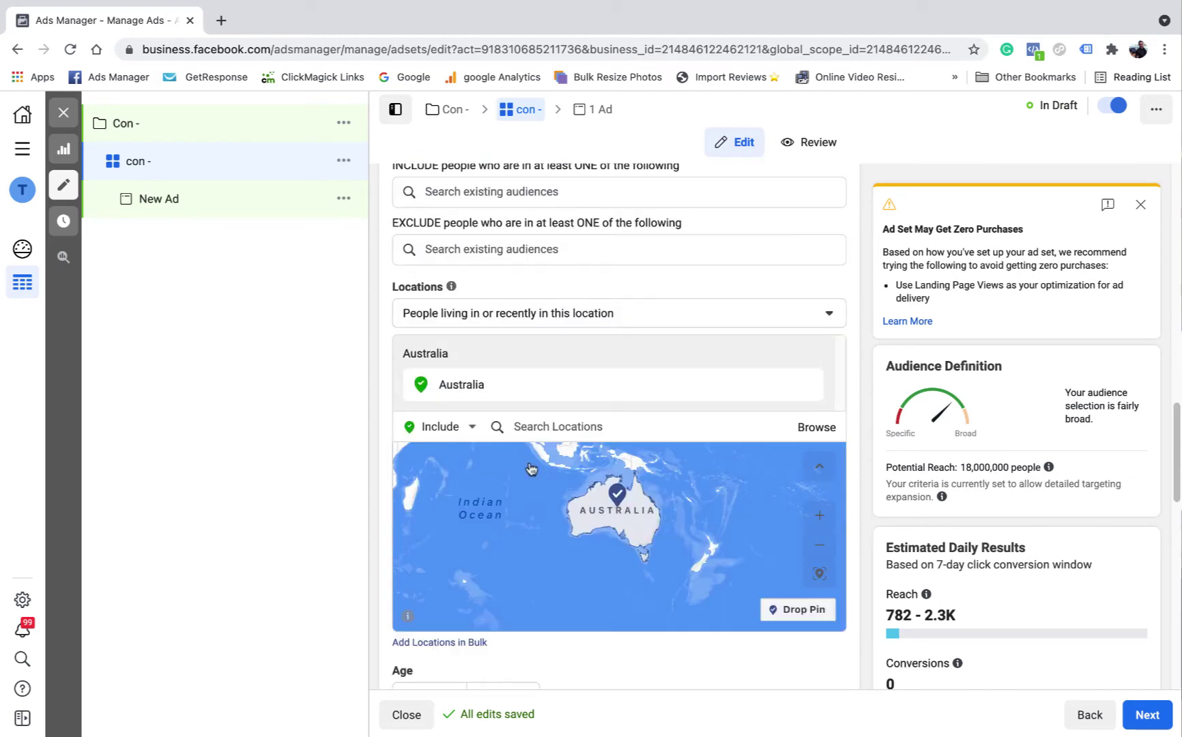
scroll(533, 552, down, 5)
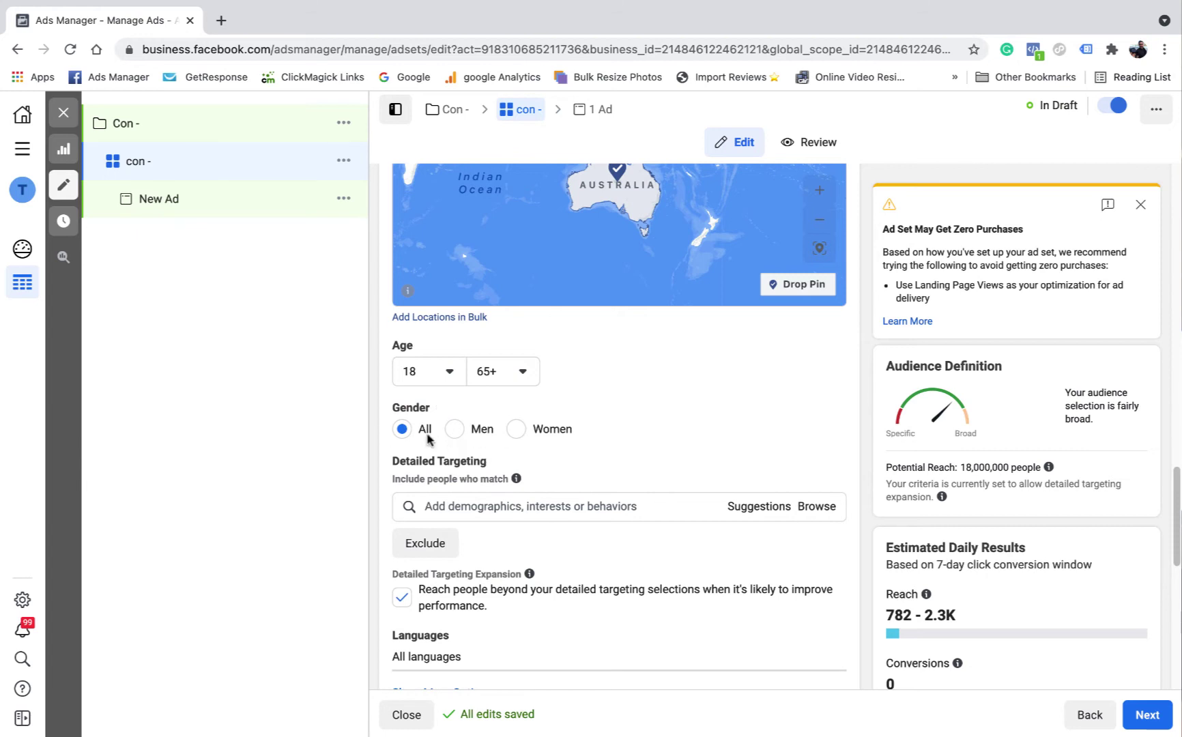
scroll(746, 434, down, 1)
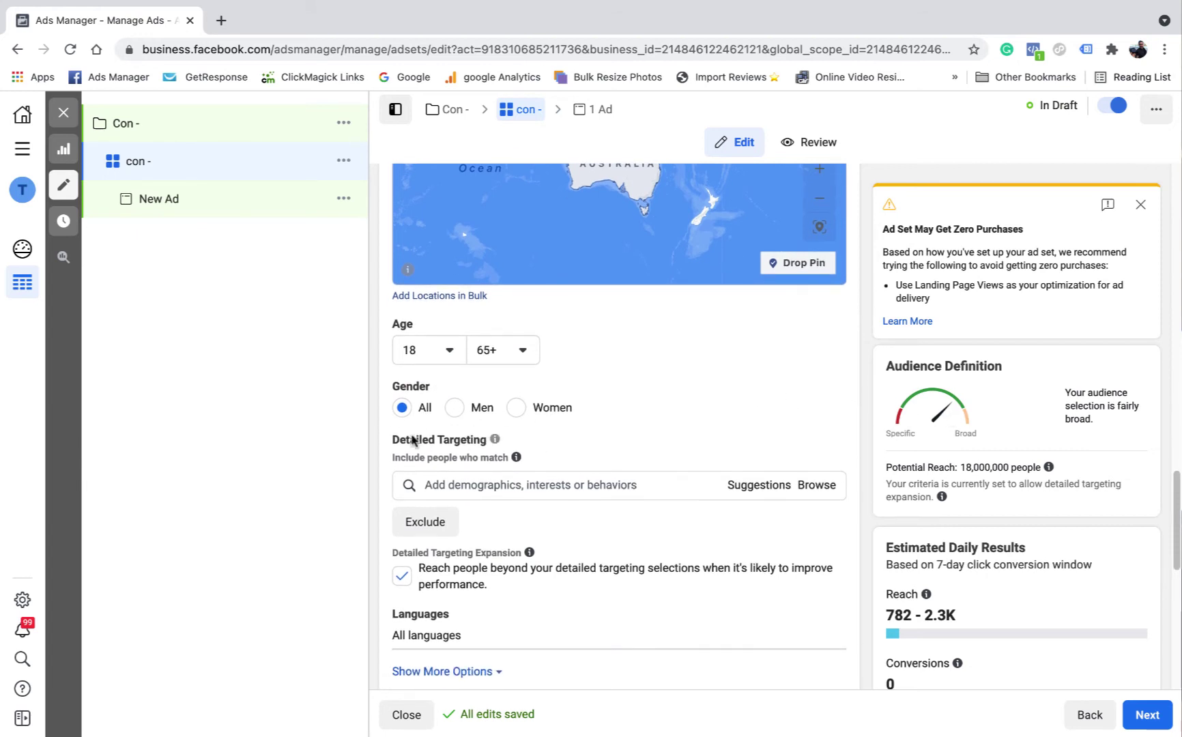
scroll(586, 439, down, 2)
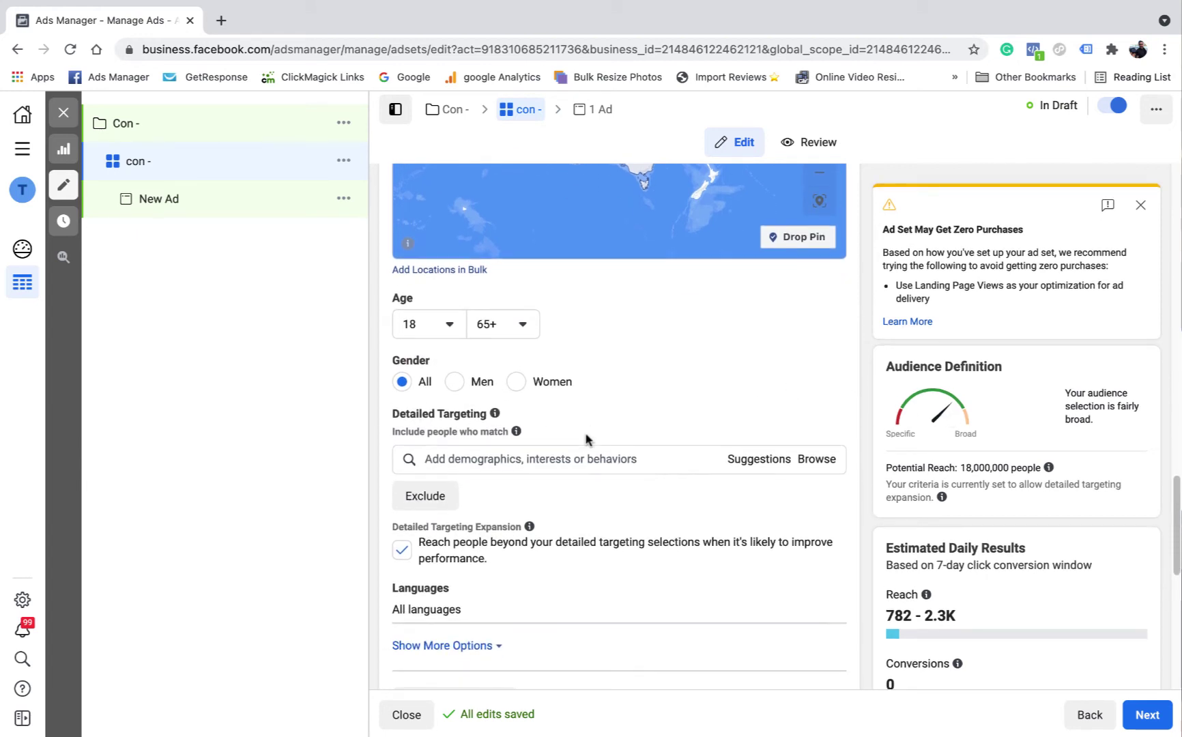
- Add the Football interest to the detailed targeting and remove it again
scroll(546, 361, down, 1)
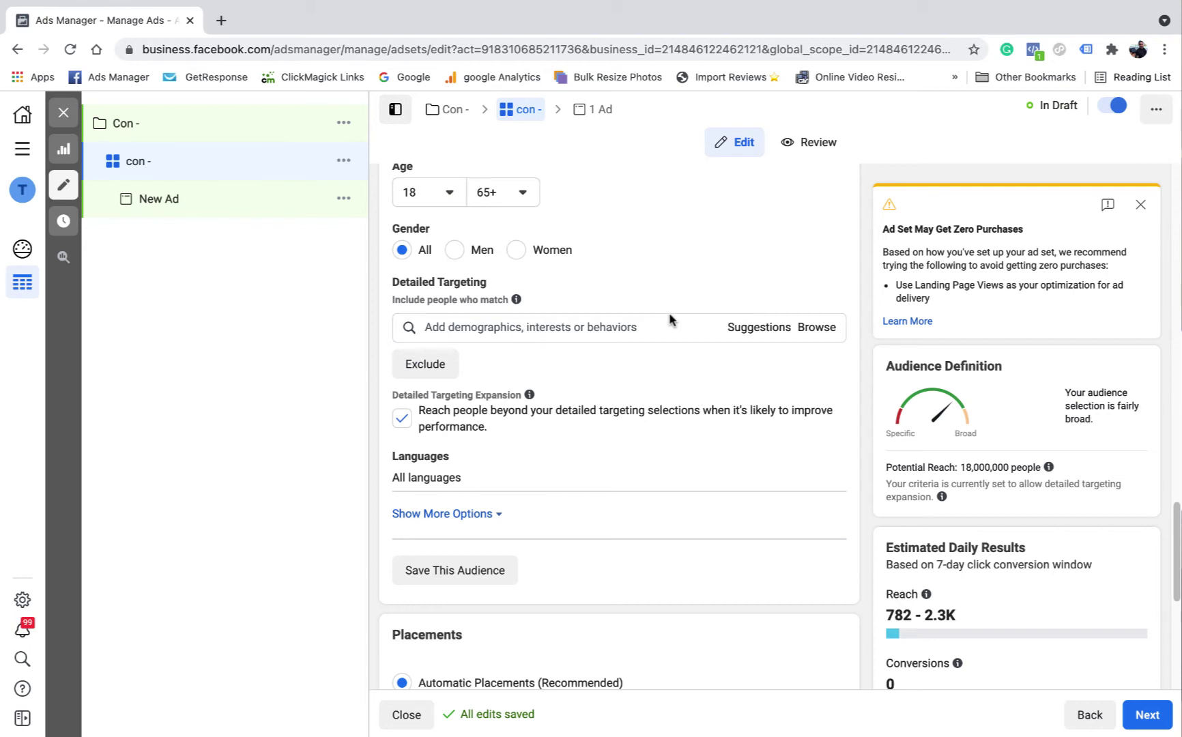
click(531, 325)
text(foot)
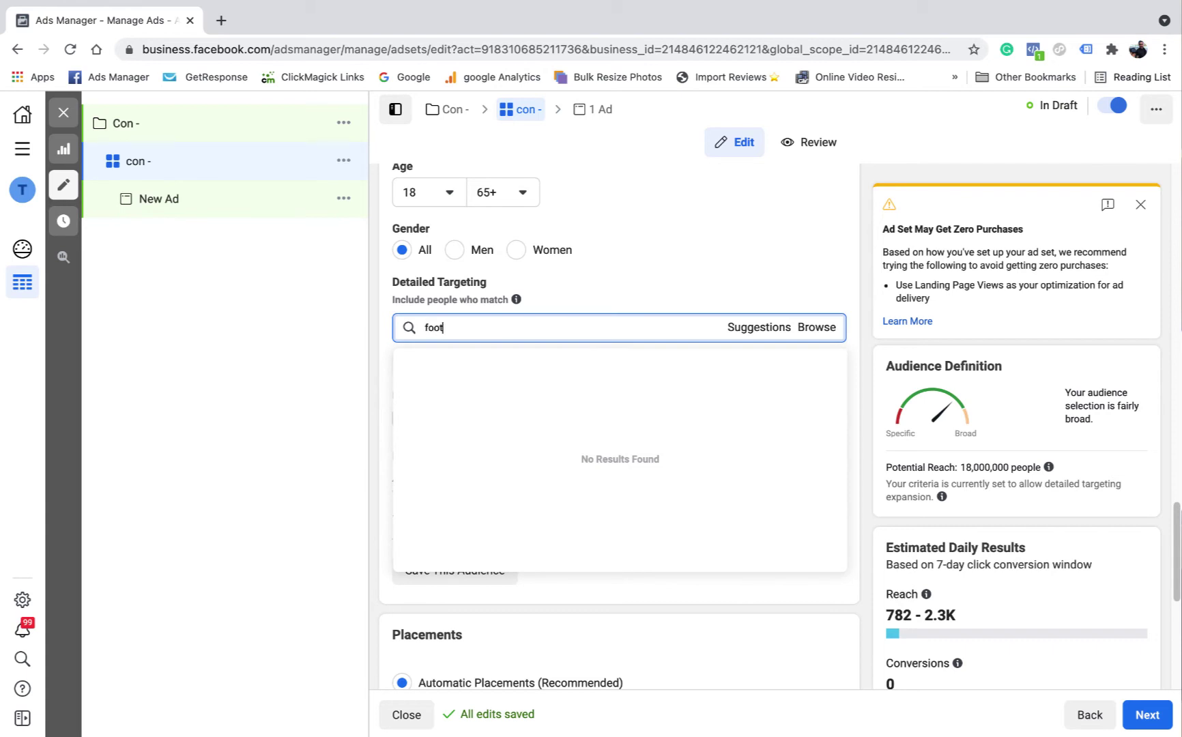
text(bal)
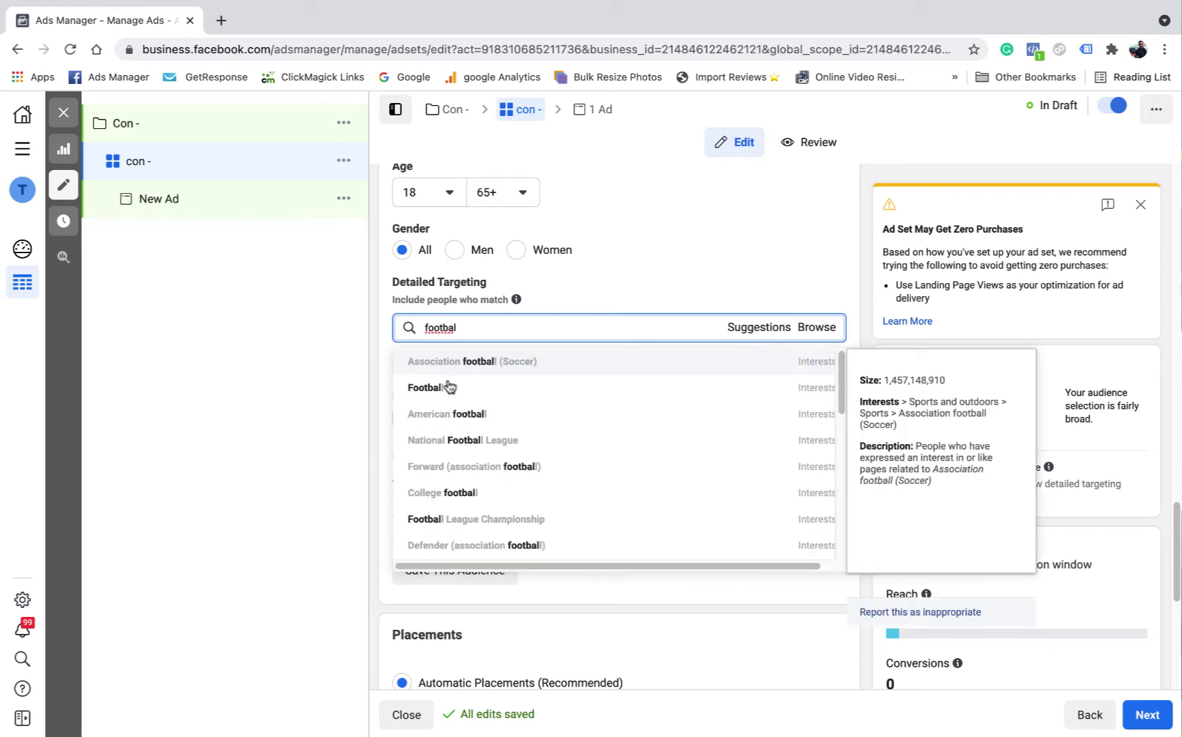
click(593, 387)
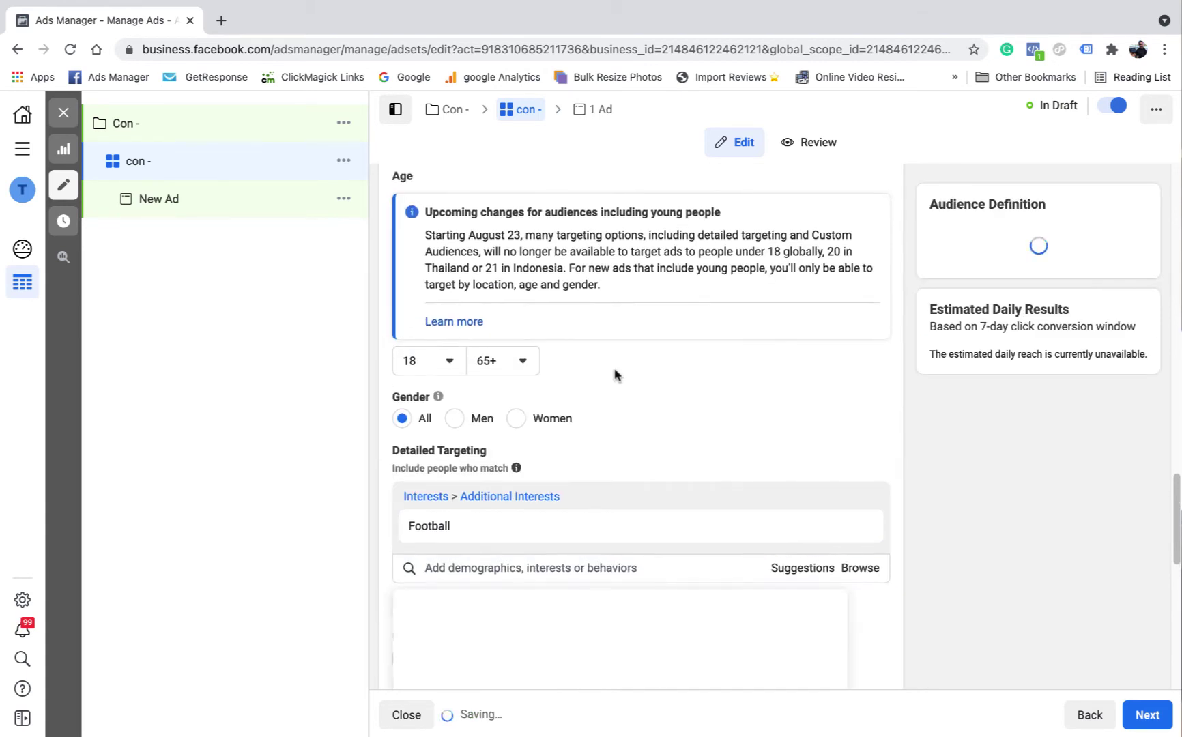
scroll(602, 444, down, 4)
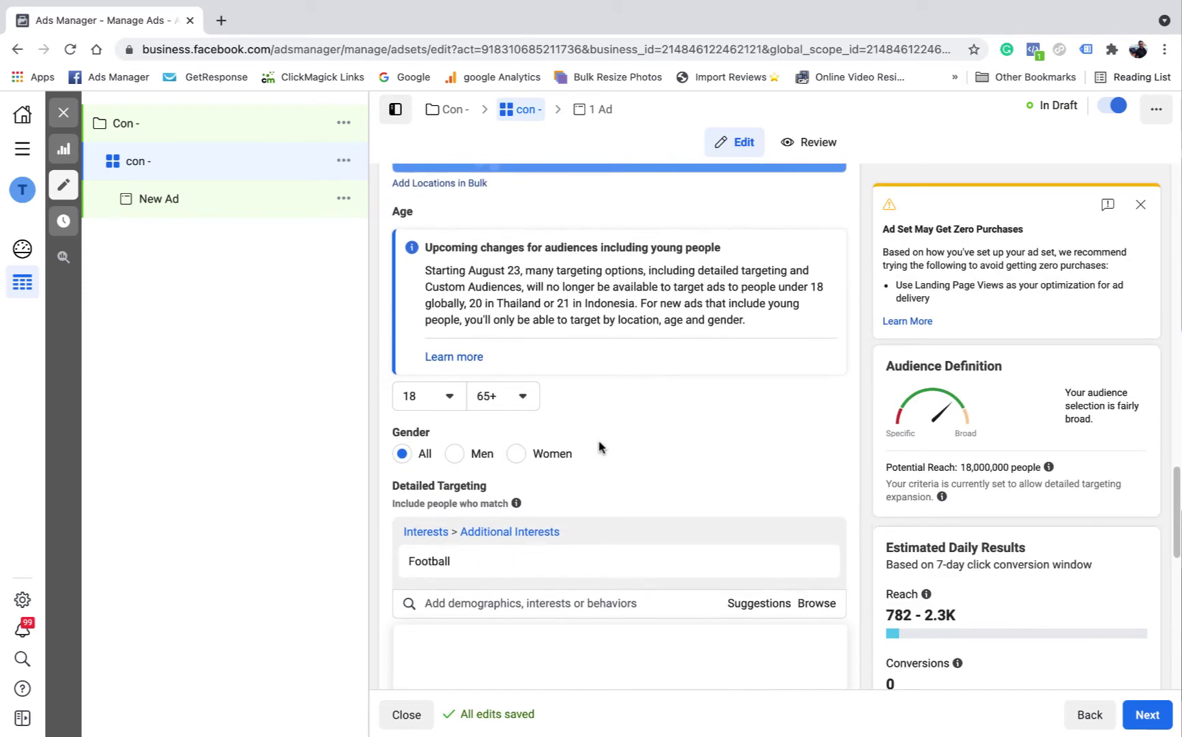
click(817, 434)
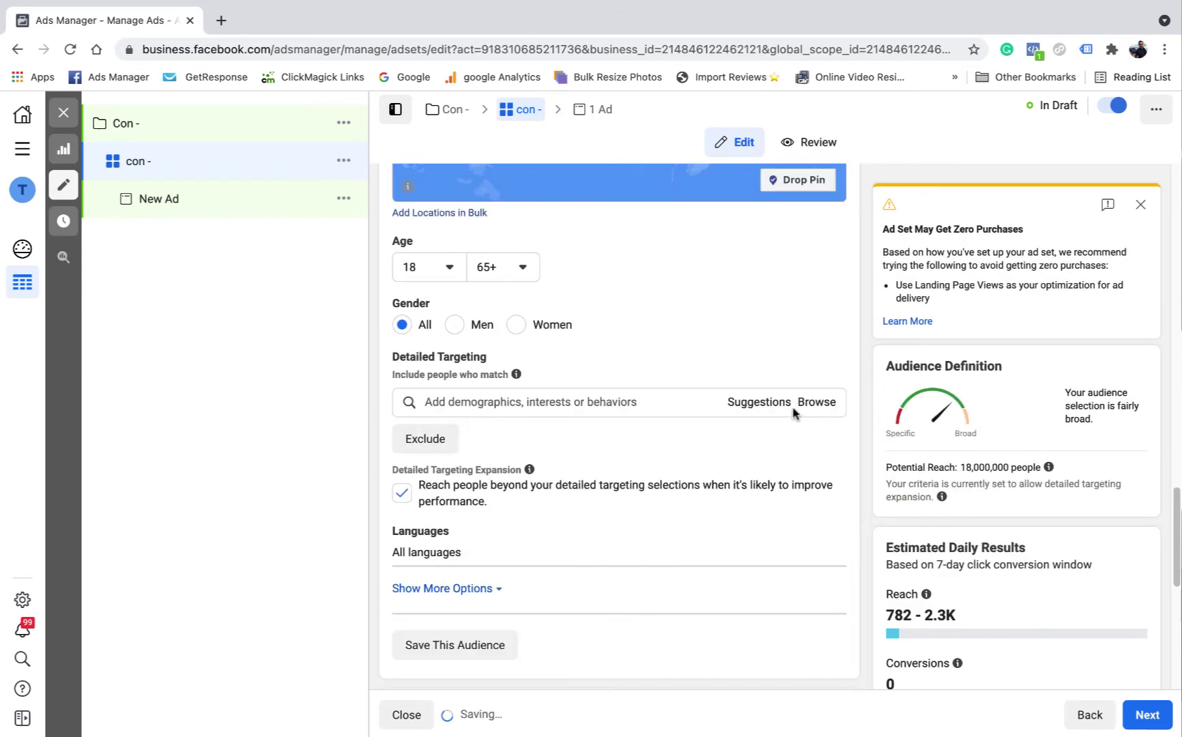
- Open the detailed targeting field for excluding people by demographics, interests or behaviors
click(426, 431)
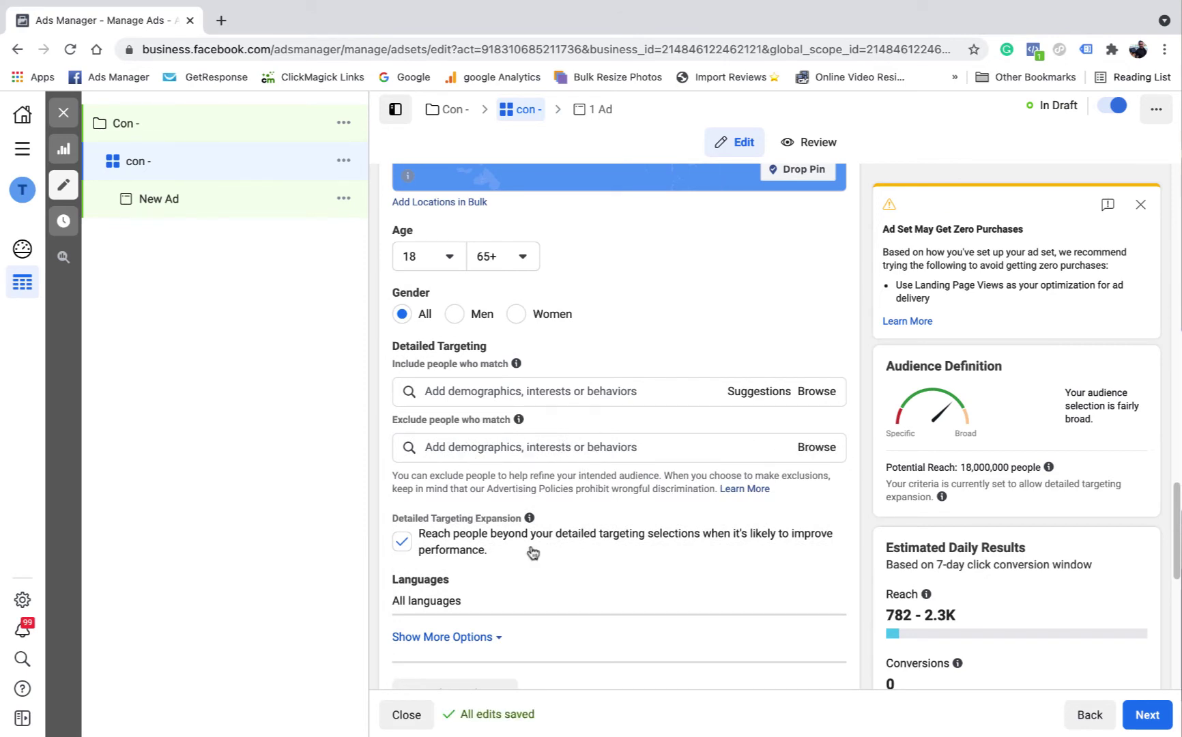
- Turn off detailed targeting expansion for the audience and open its languages for editing
scroll(546, 525, down, 2)
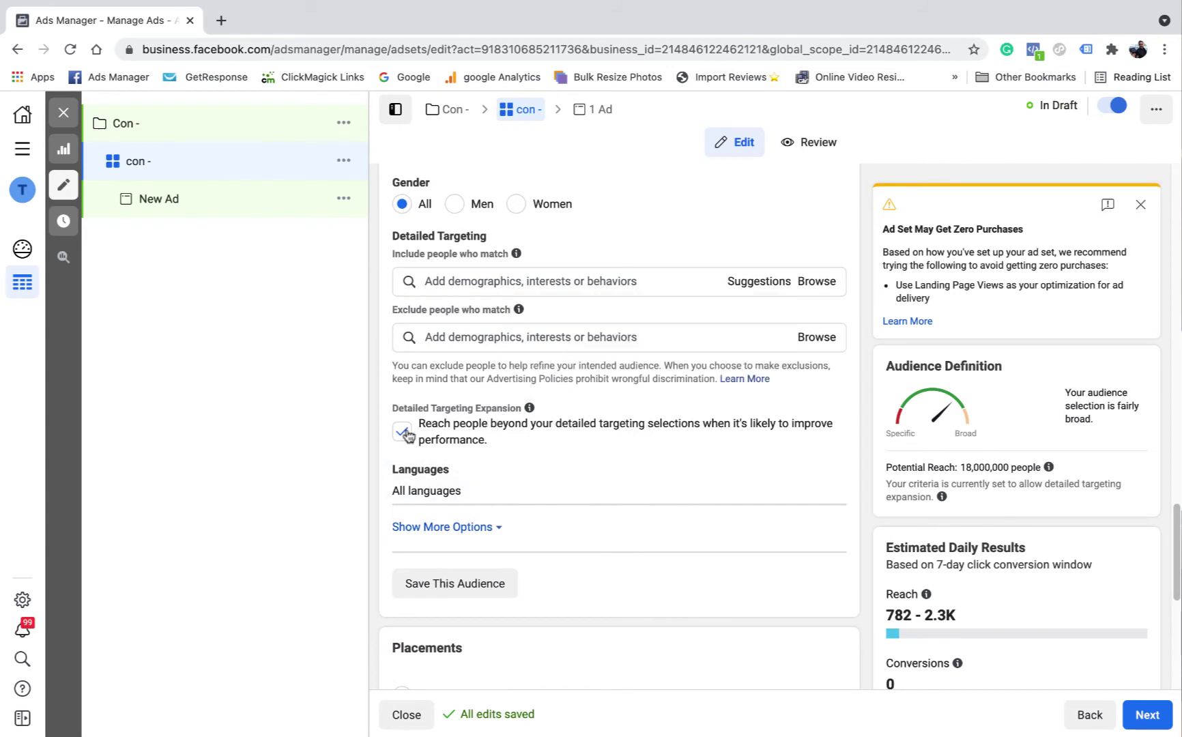
scroll(579, 421, down, 1)
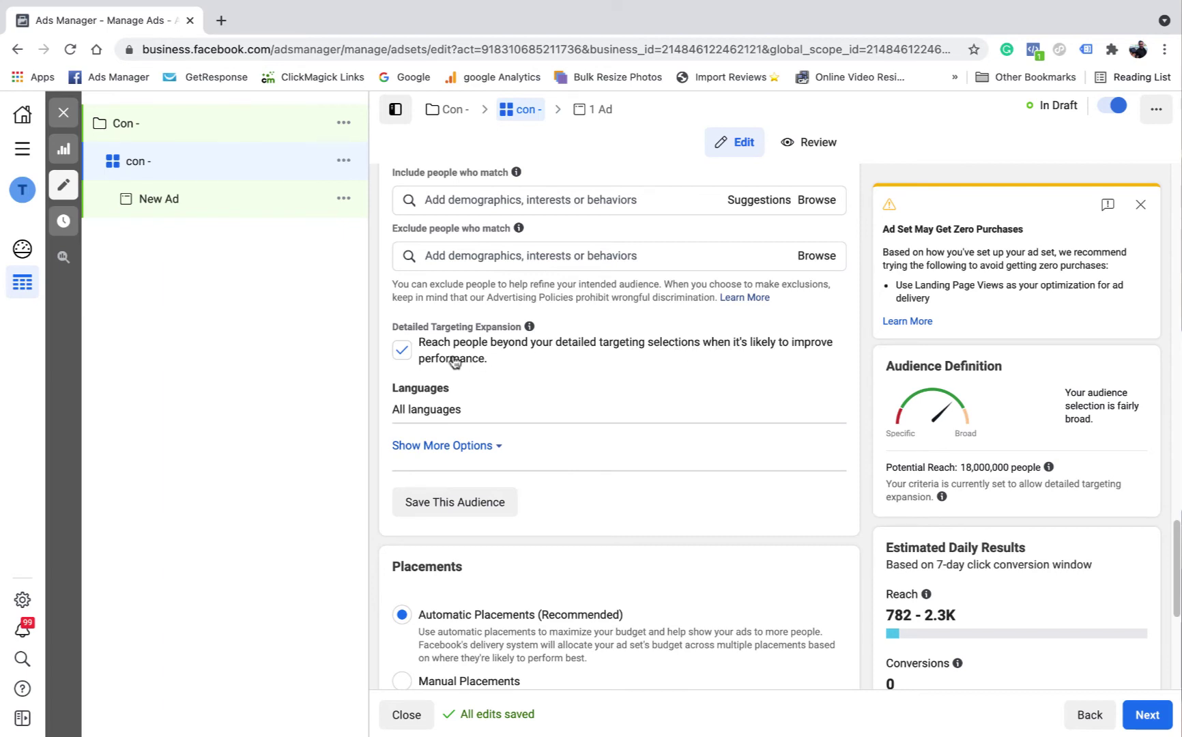
click(403, 352)
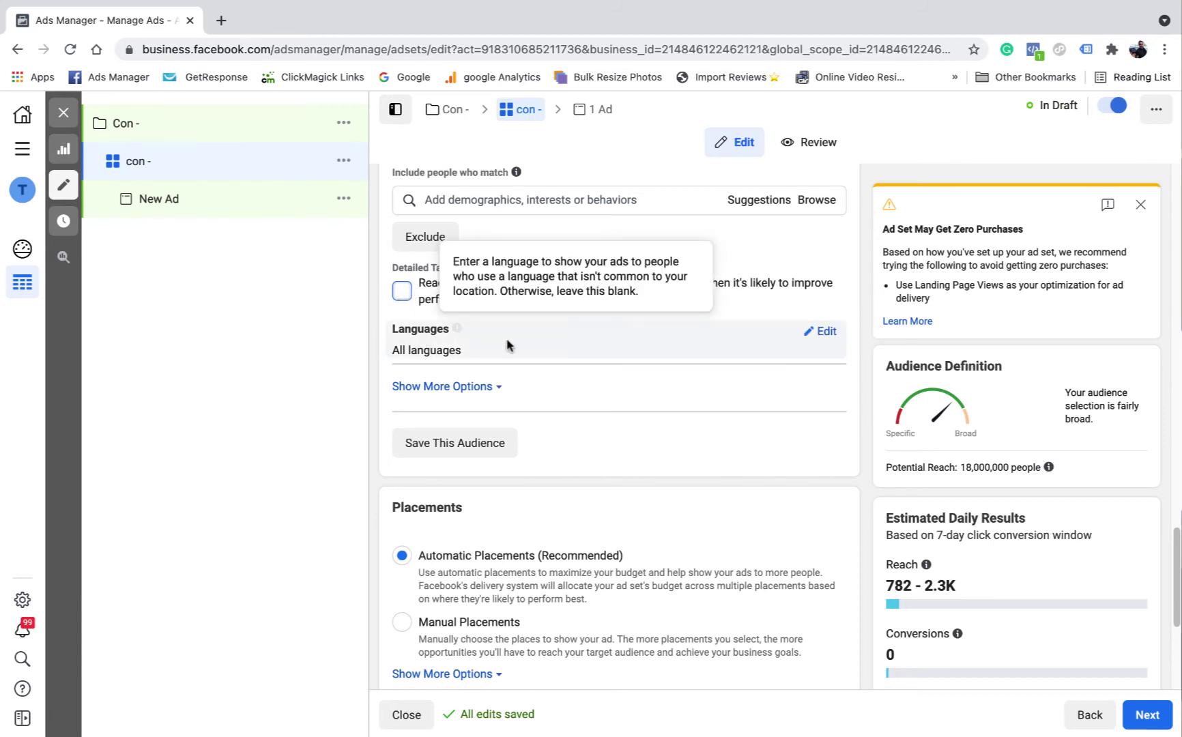
click(825, 331)
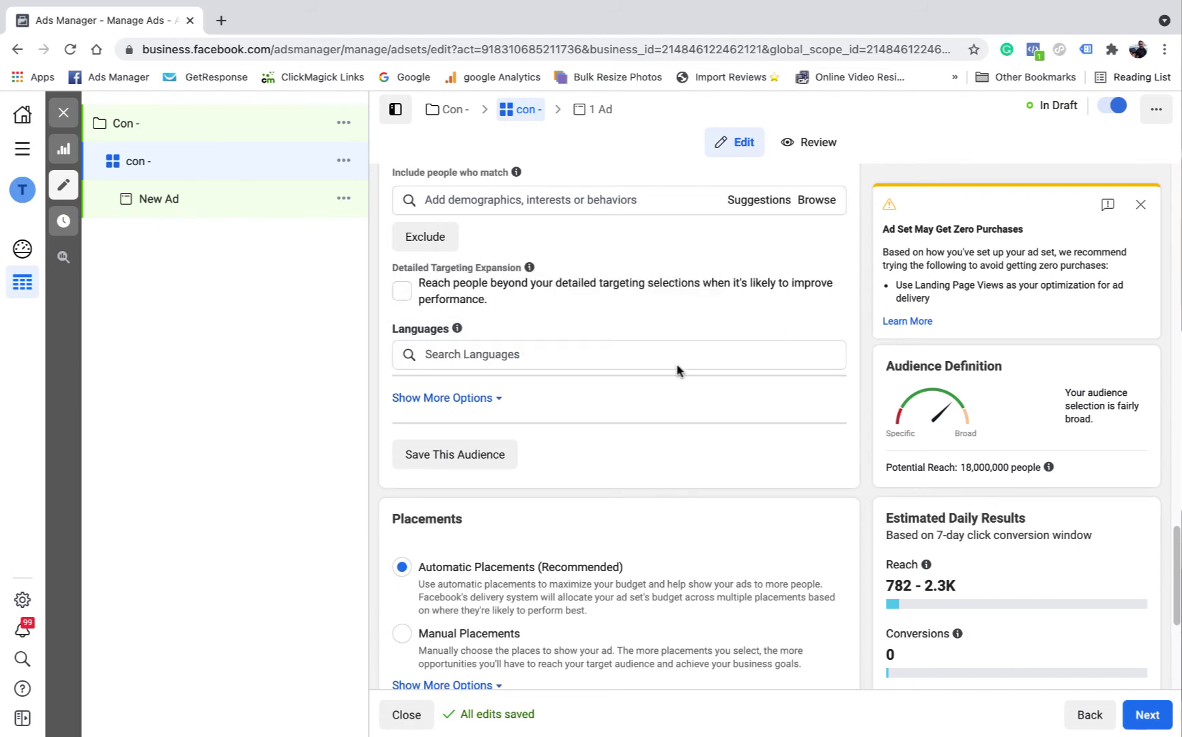
- Reveal the additional audience options and open Connections for editing, leaving the connection type unselected
scroll(509, 414, down, 3)
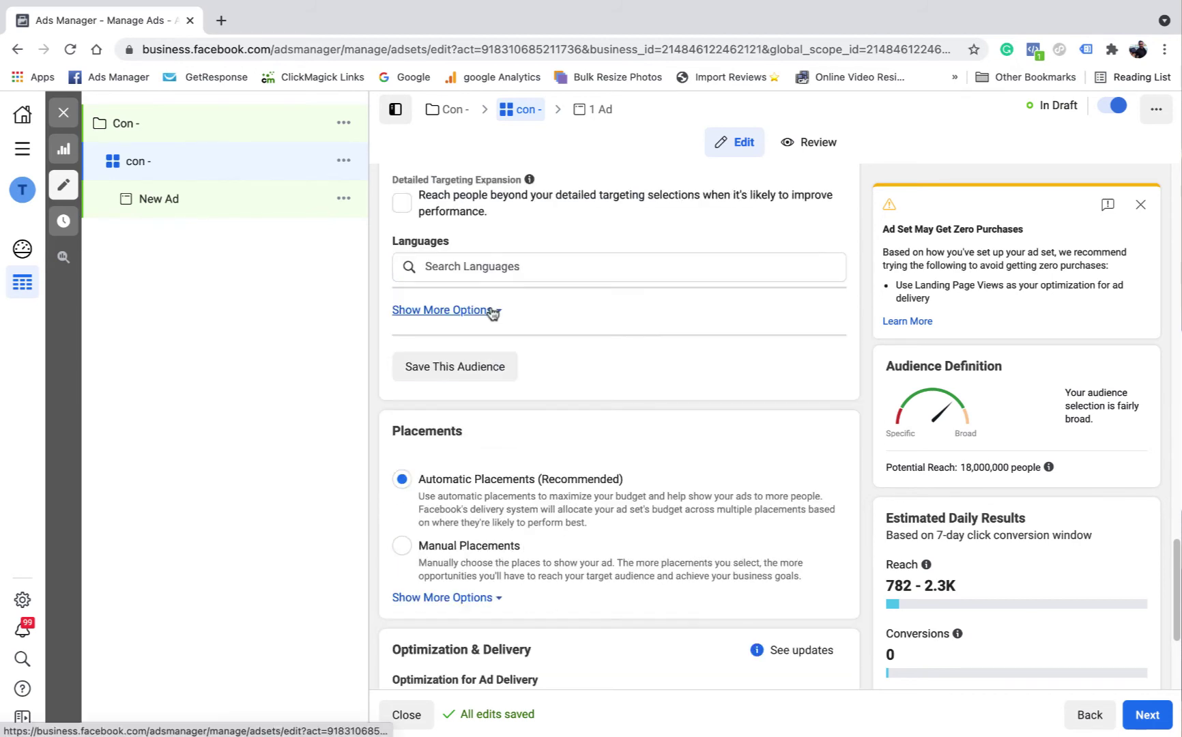
click(492, 310)
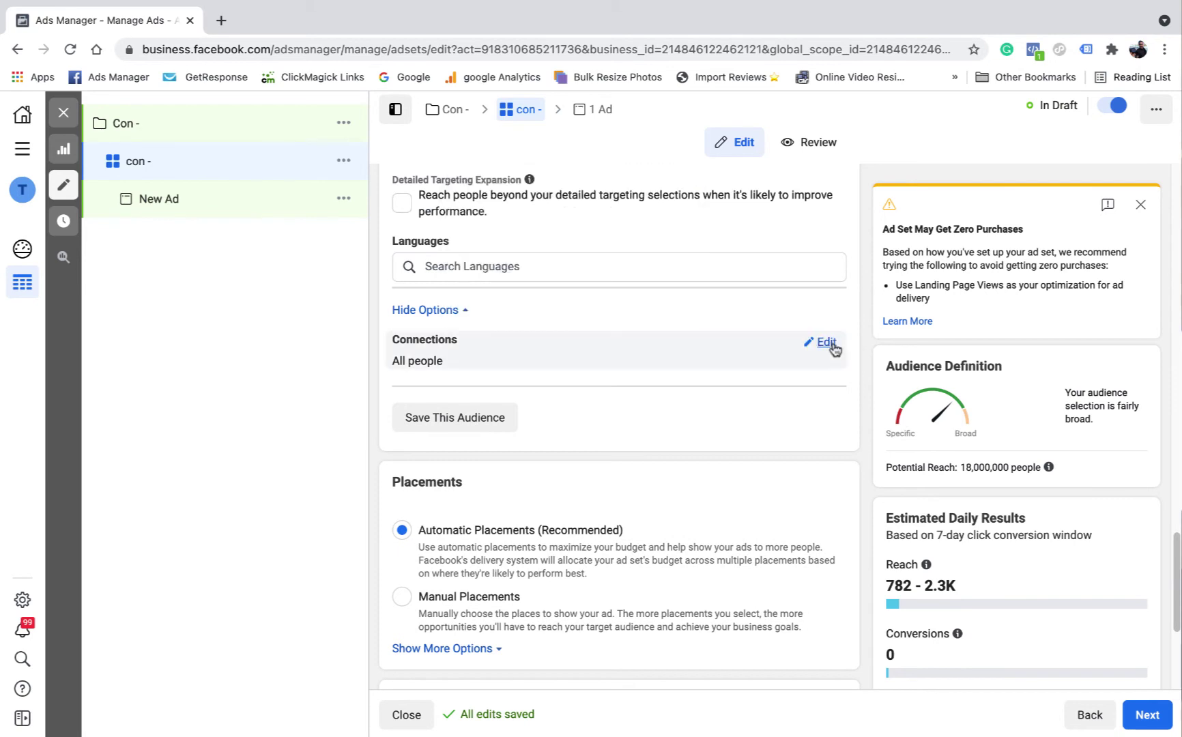
click(832, 345)
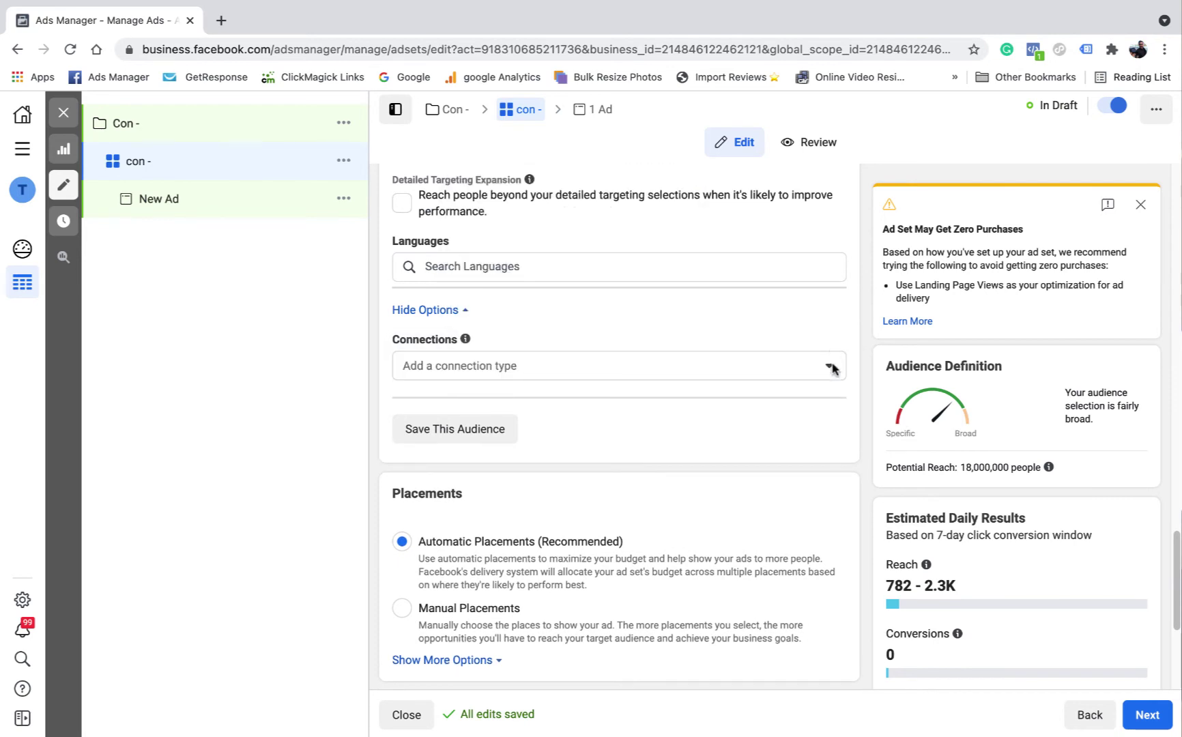
click(804, 368)
click(831, 369)
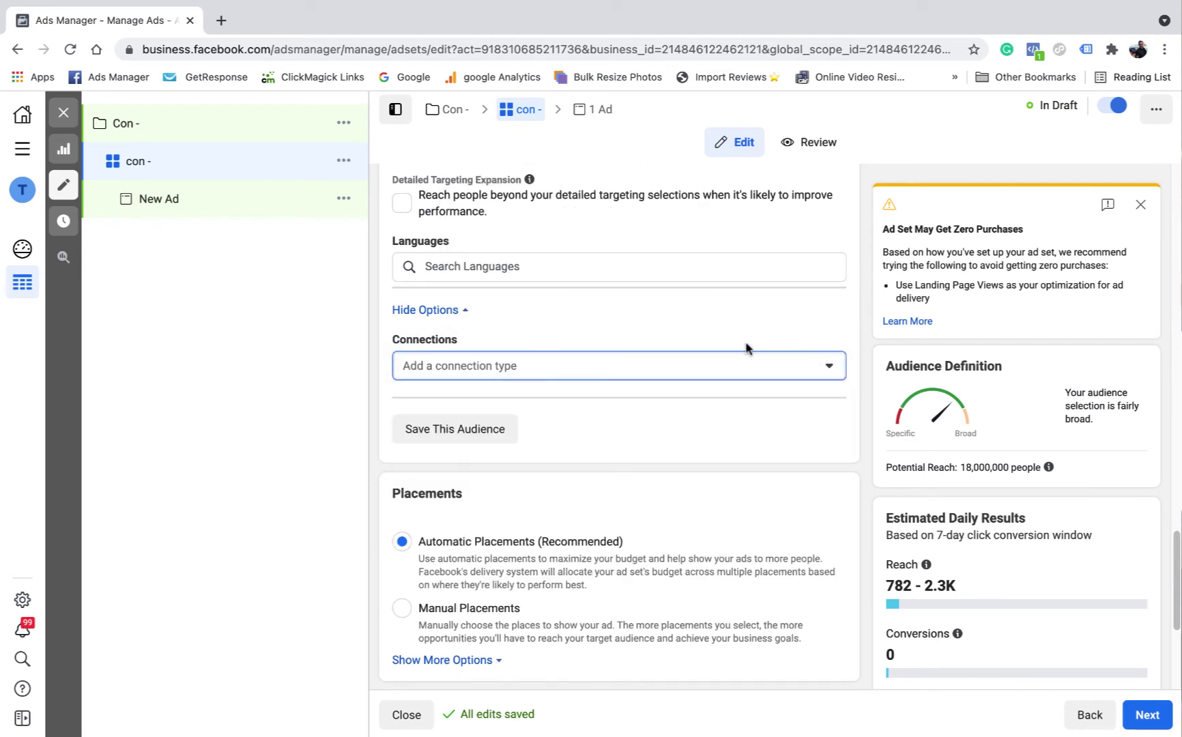
click(824, 319)
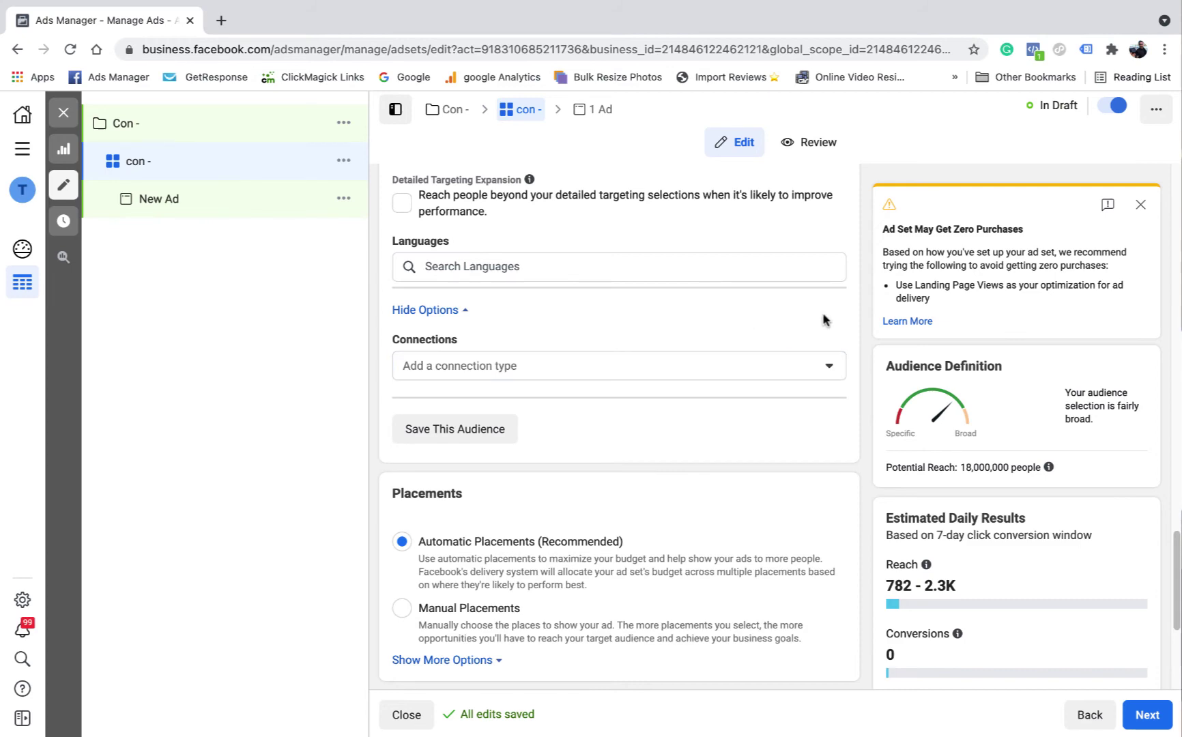
- Review the audience settings from existing audiences and locations through detailed targeting, languages and connections
scroll(612, 322, down, 1)
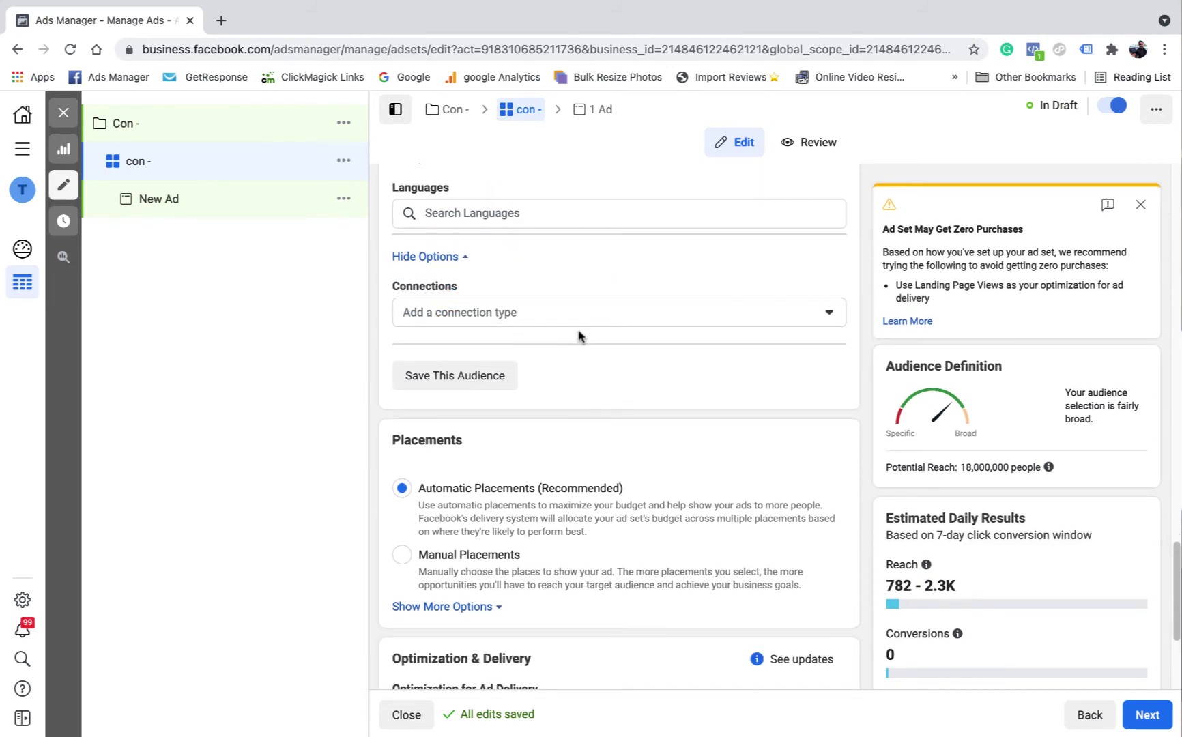
scroll(586, 330, down, 1)
scroll(591, 324, up, 3)
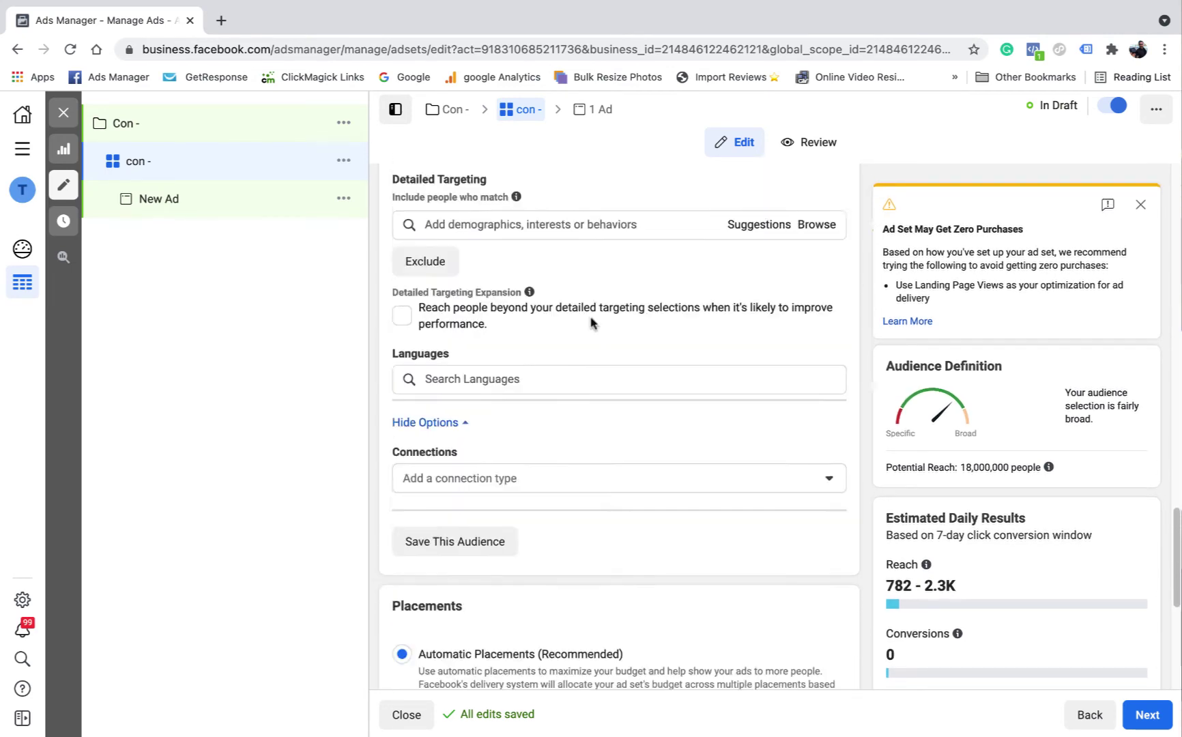
scroll(591, 323, up, 5)
scroll(593, 329, up, 6)
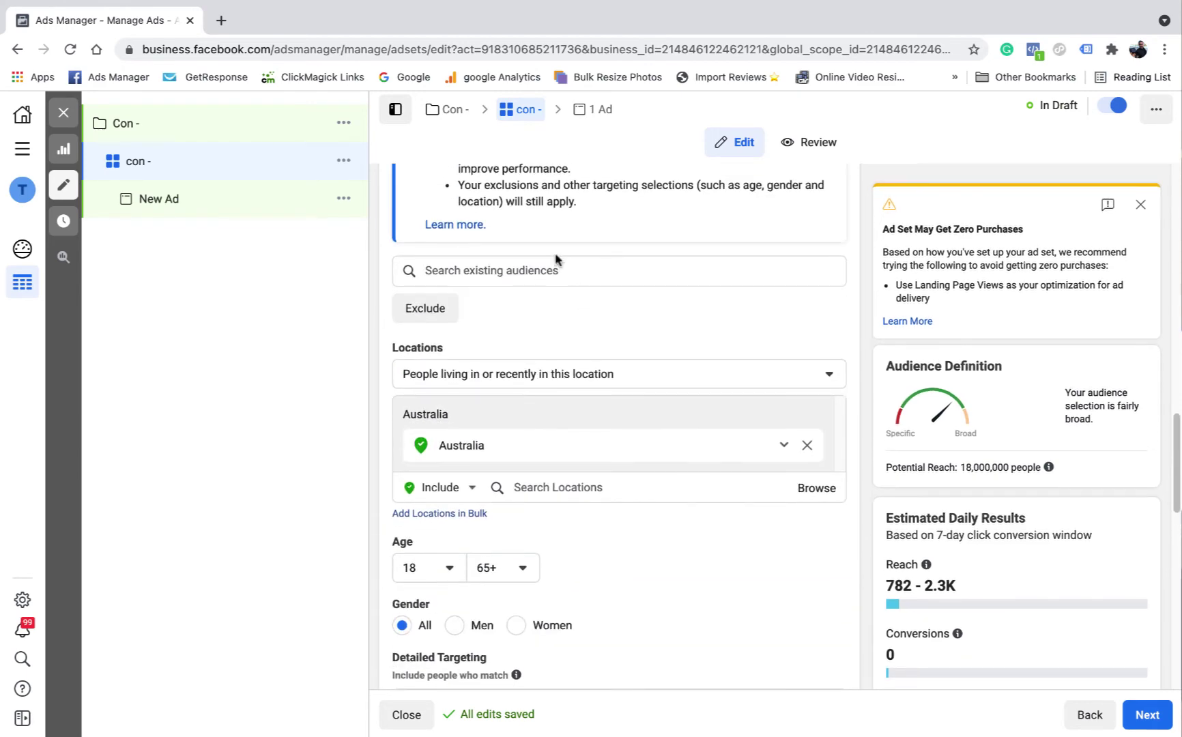
scroll(565, 393, down, 10)
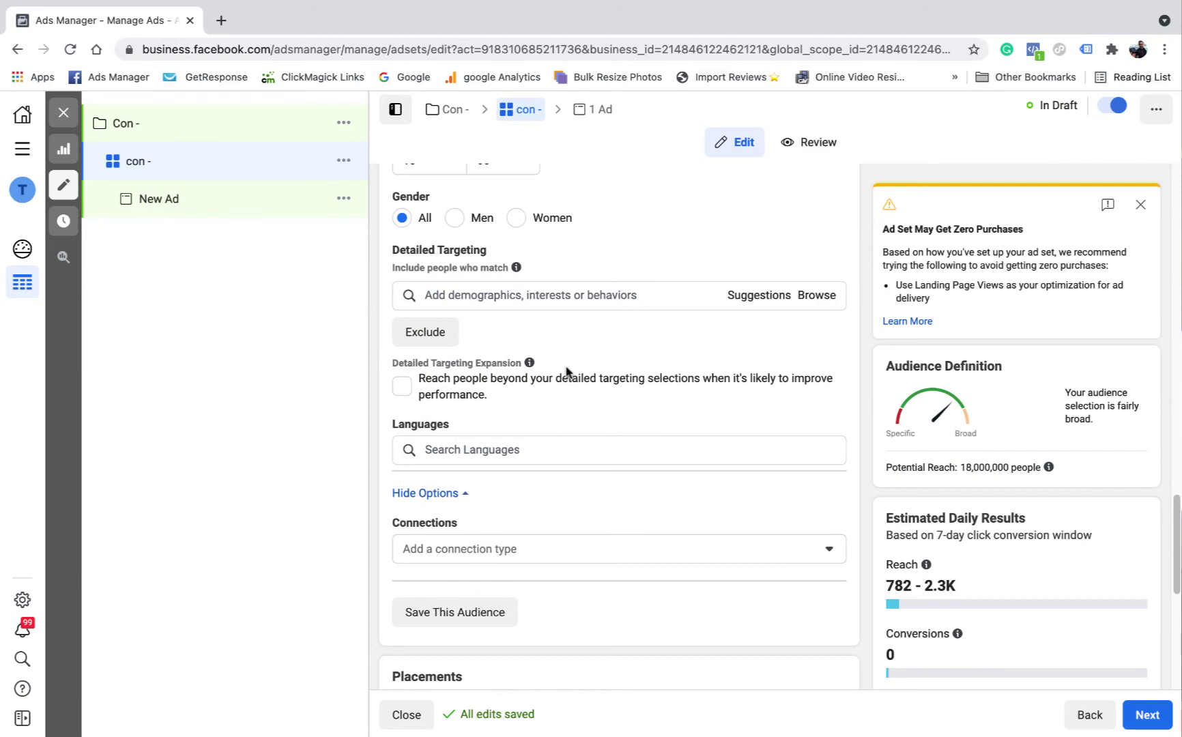
scroll(566, 371, down, 1)
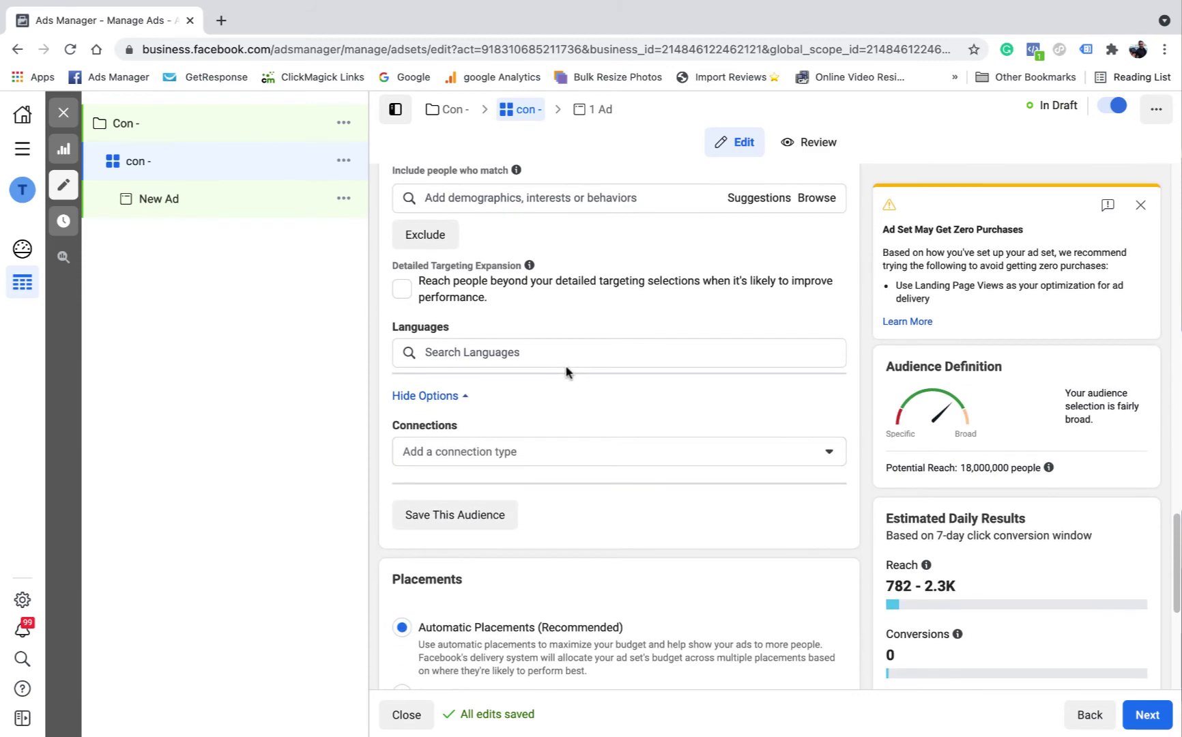
- Switch the ad set to Manual Placements and review the available platforms and placements
scroll(566, 372, down, 3)
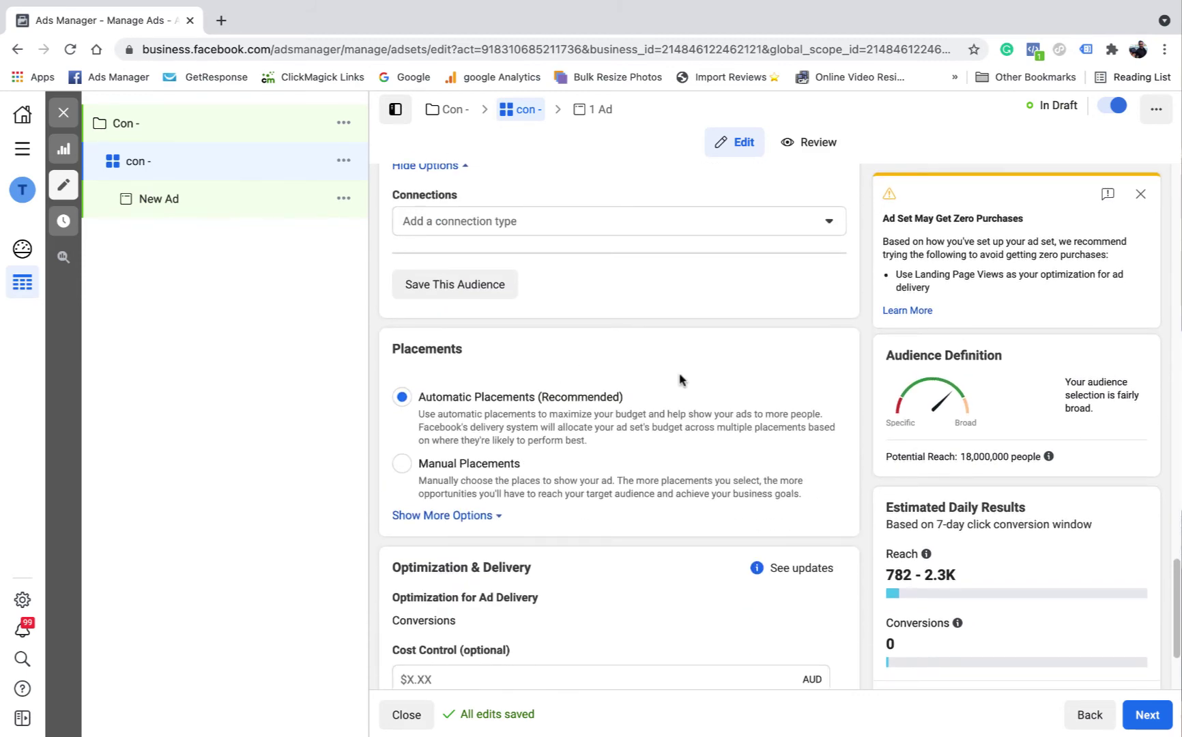
scroll(646, 372, down, 2)
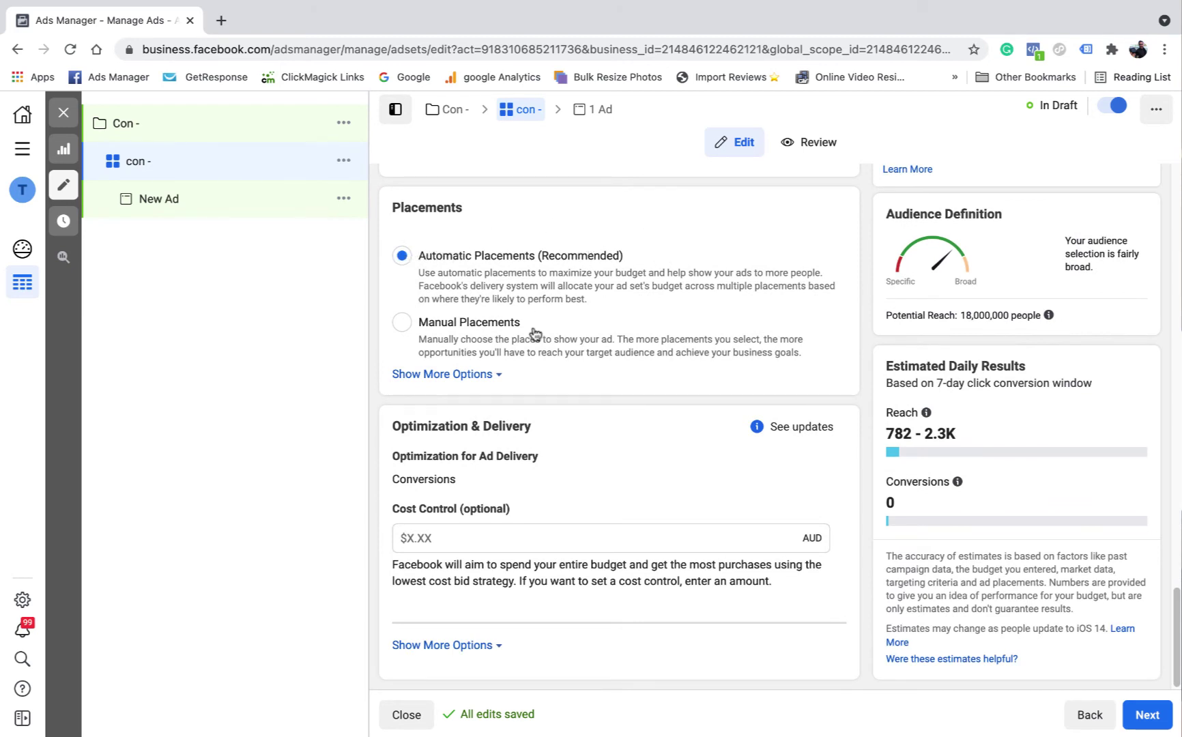
click(407, 325)
scroll(383, 267, down, 3)
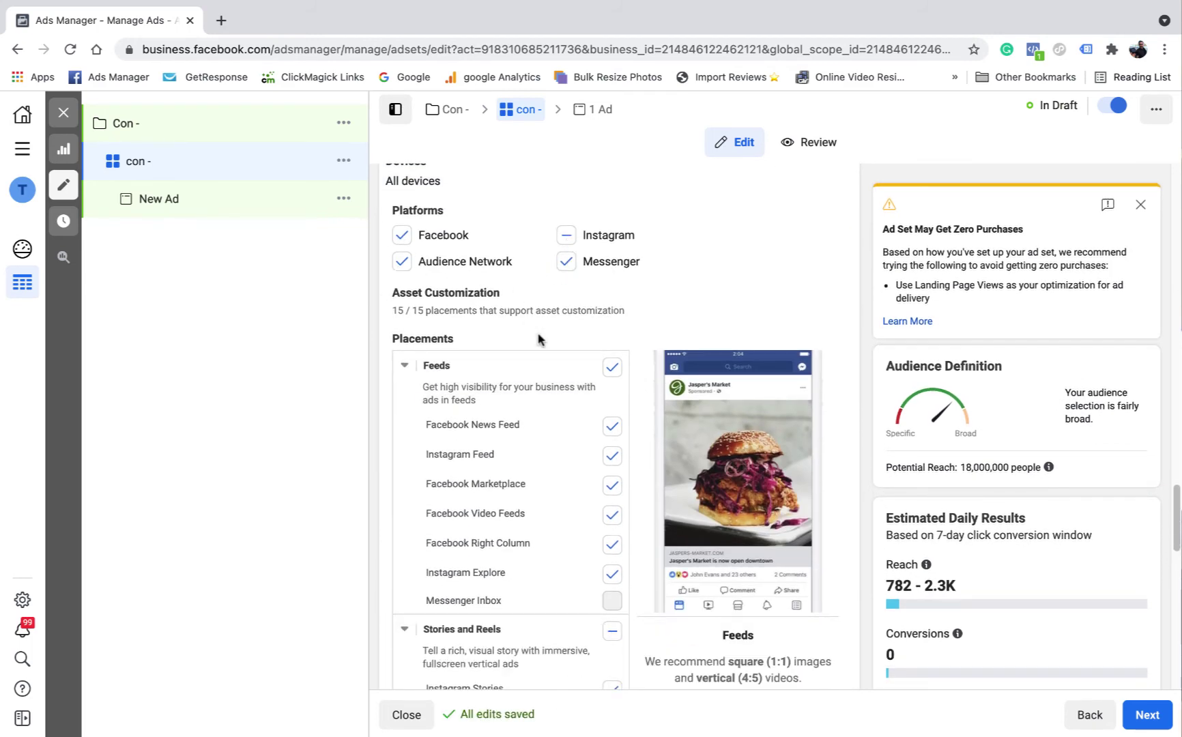
scroll(540, 338, down, 3)
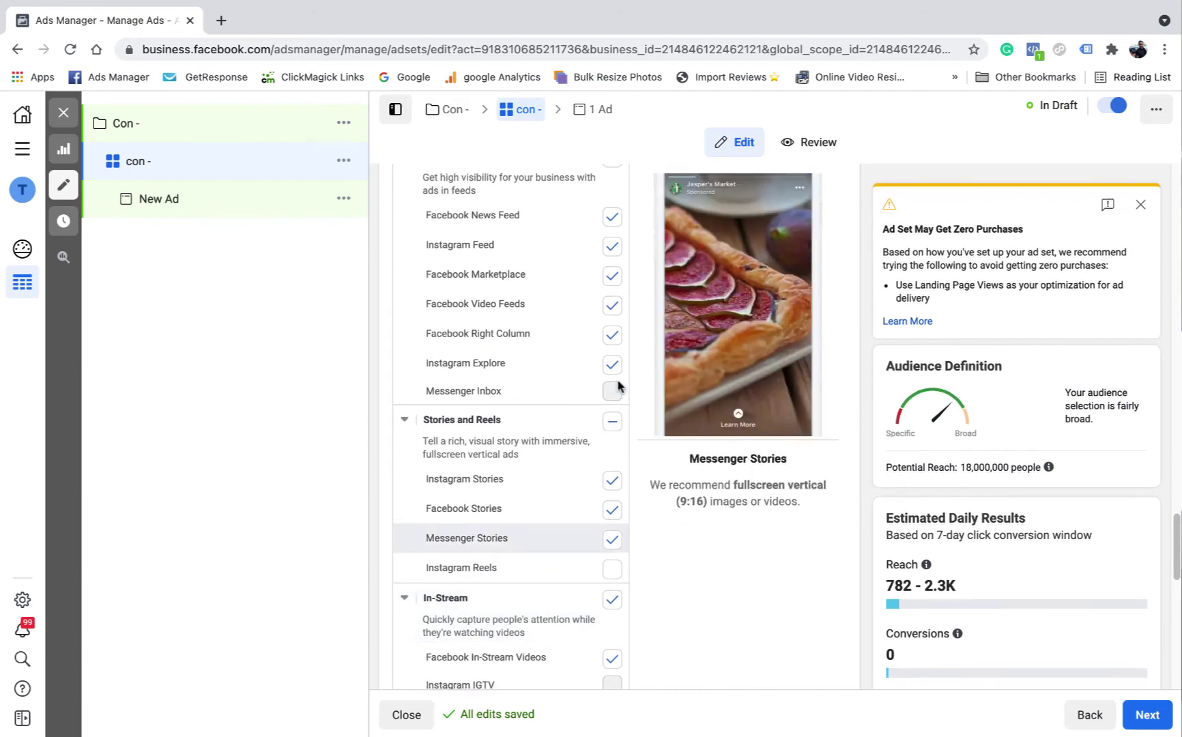
scroll(614, 348, up, 2)
scroll(600, 410, down, 7)
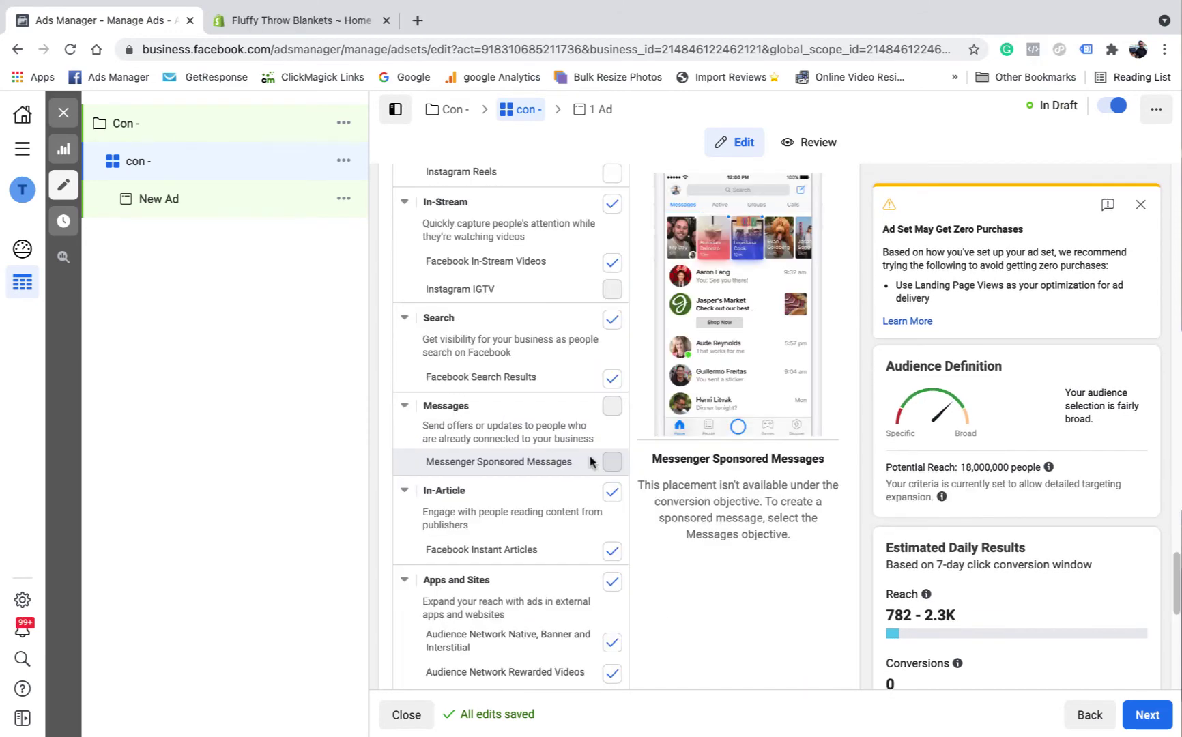
scroll(590, 461, down, 3)
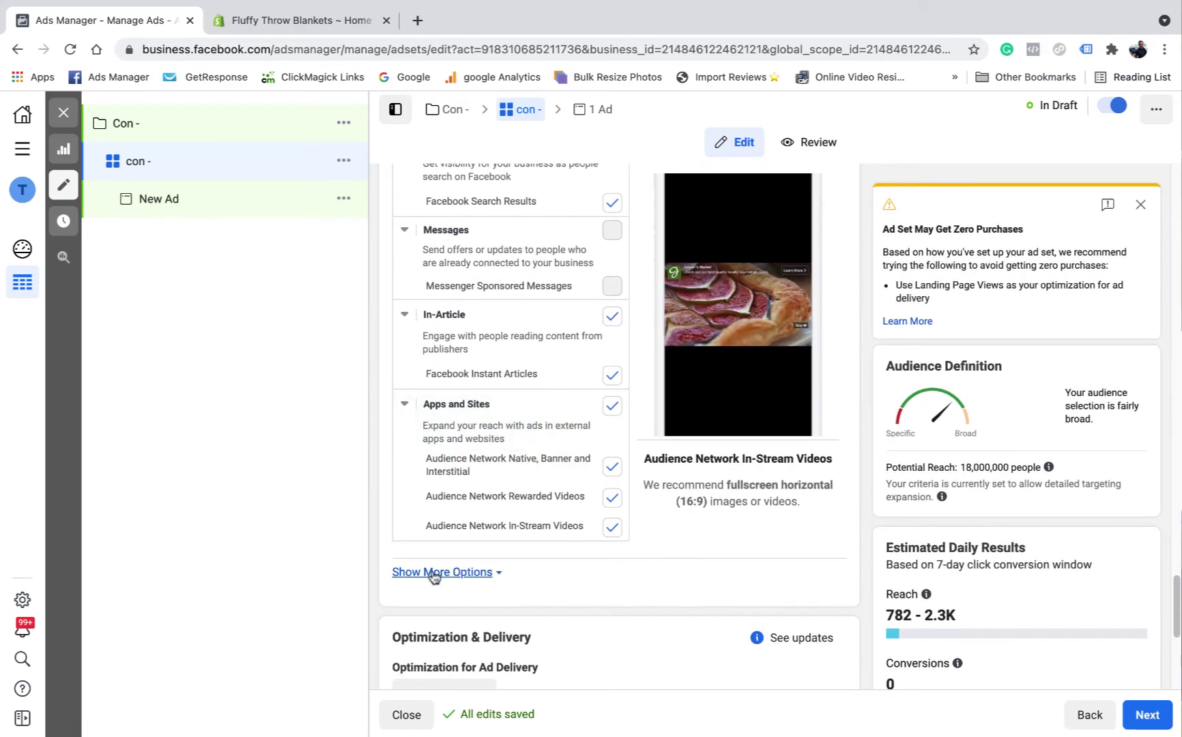
- Reveal the additional placement options and restrict the mobile devices and operating systems to iOS Devices Only
click(464, 574)
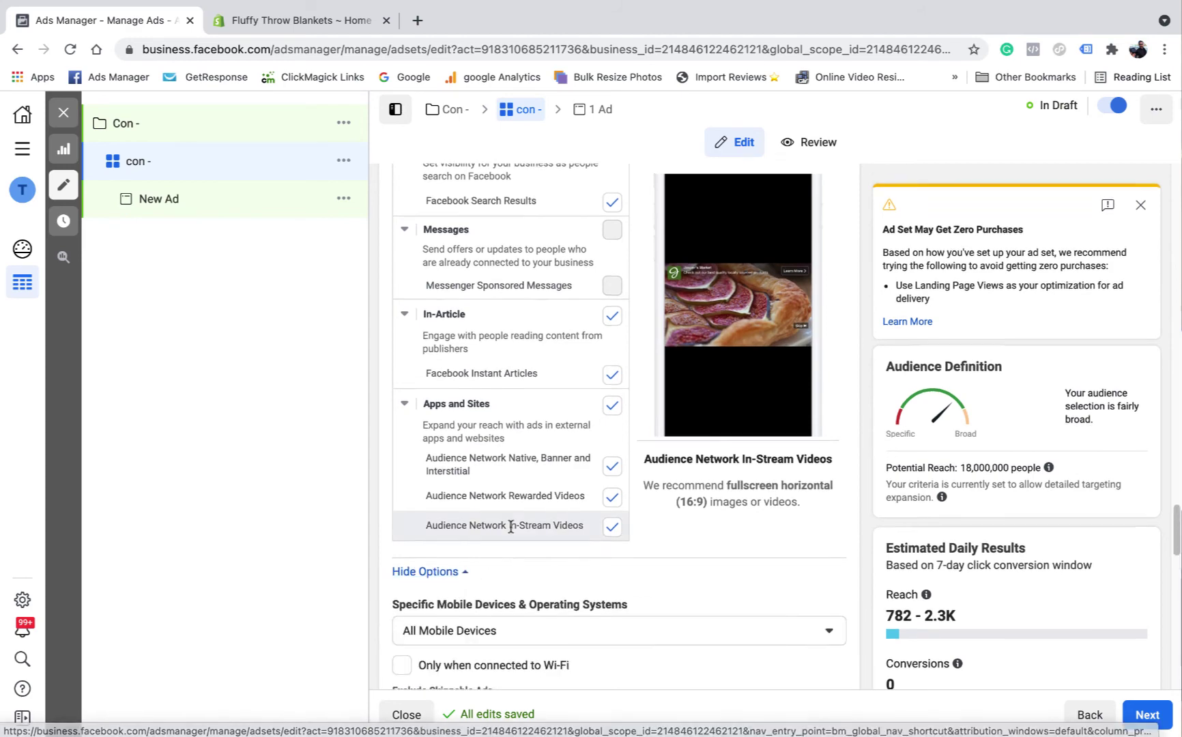
scroll(510, 526, down, 3)
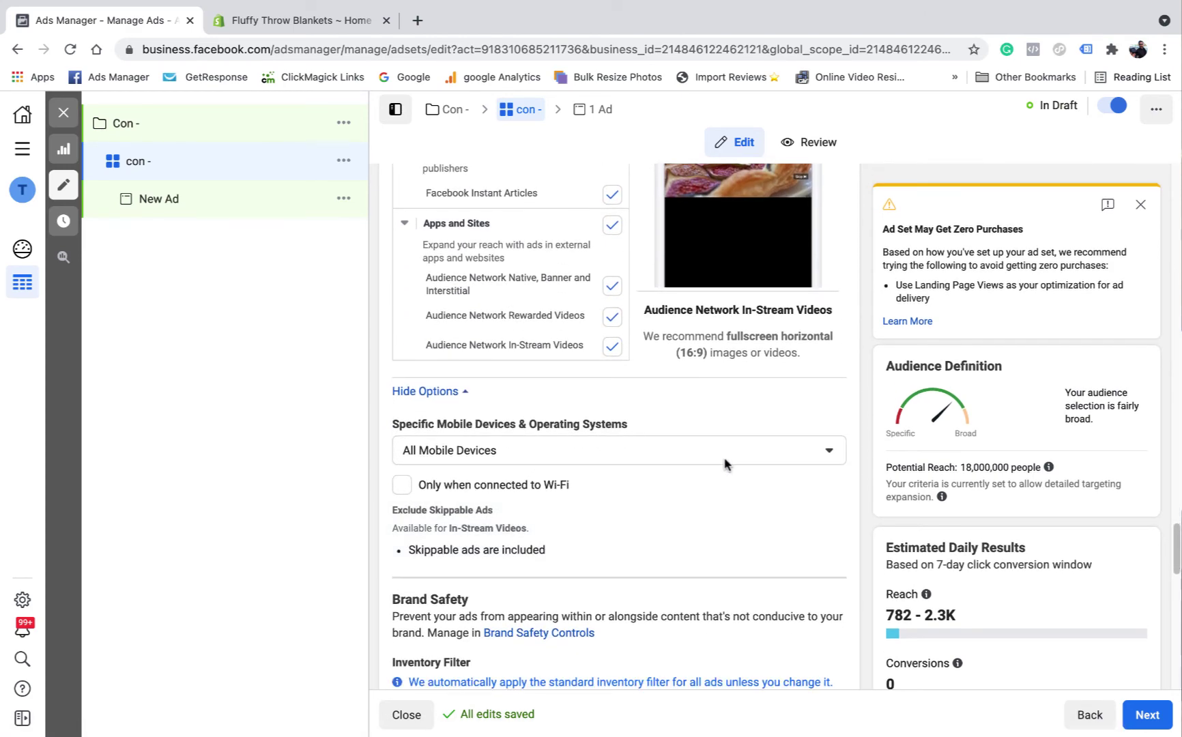
click(744, 453)
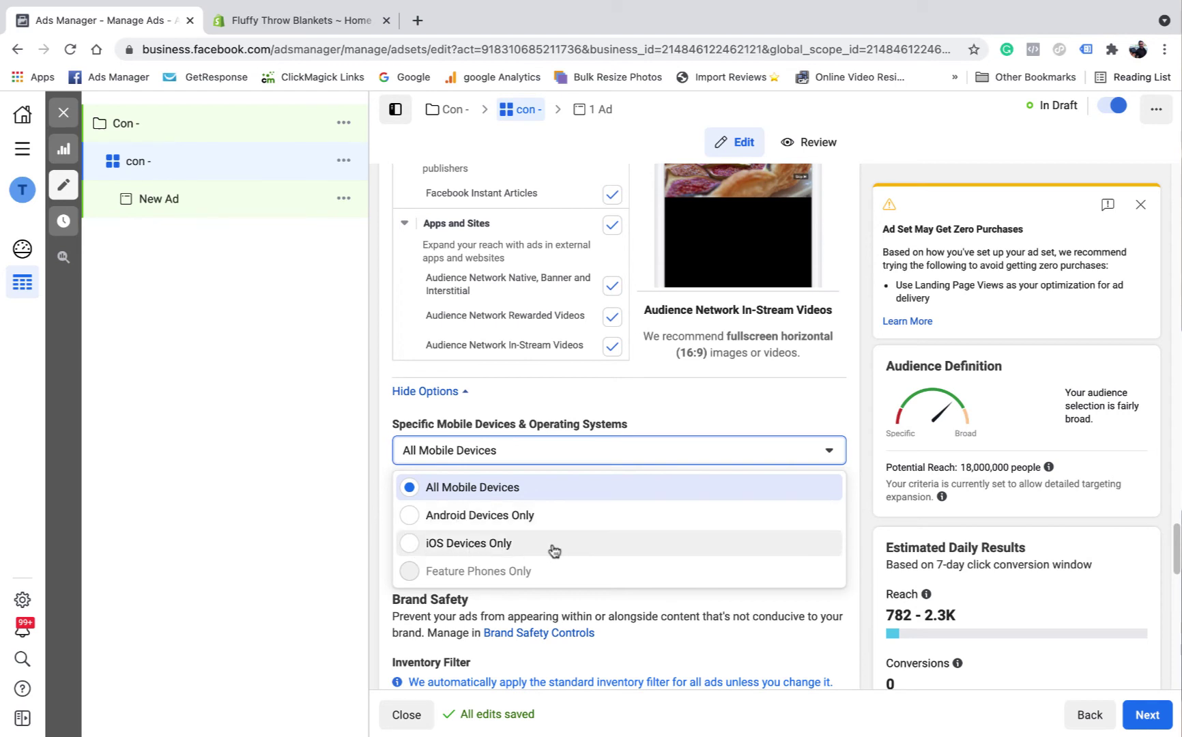
click(412, 545)
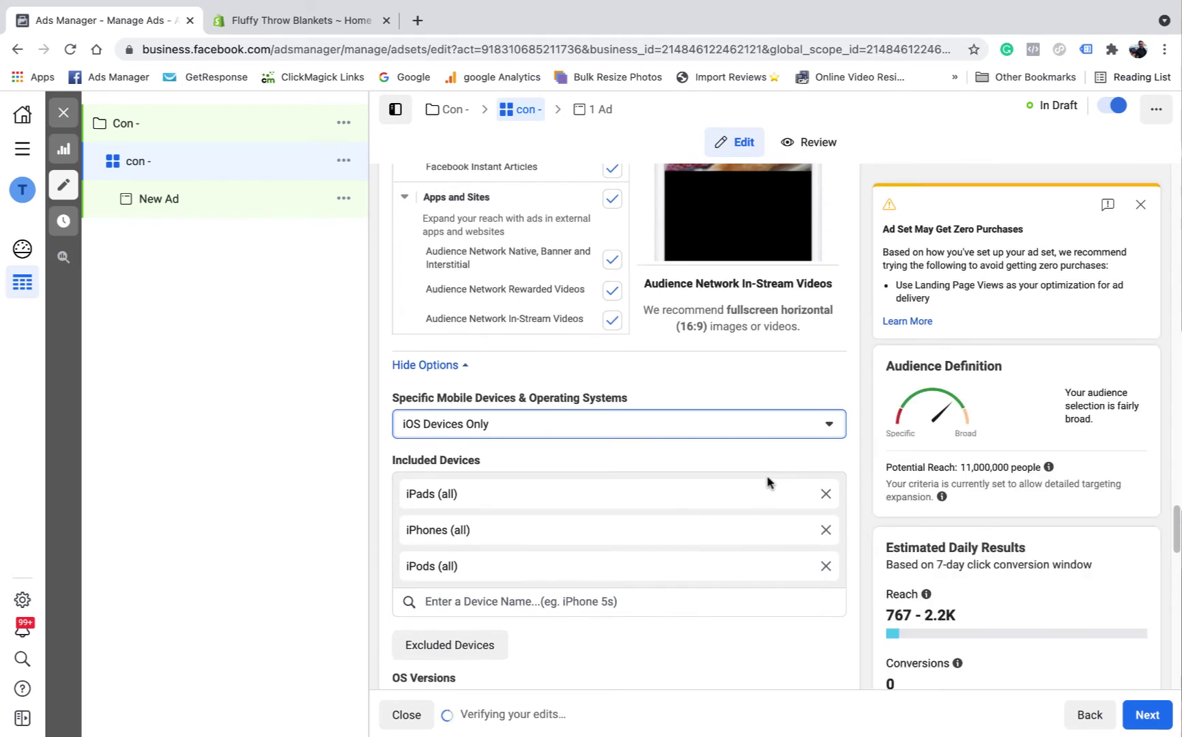
- Set the minimum iOS version to 14.7 and limit delivery to devices connected to Wi-Fi
scroll(710, 412, down, 3)
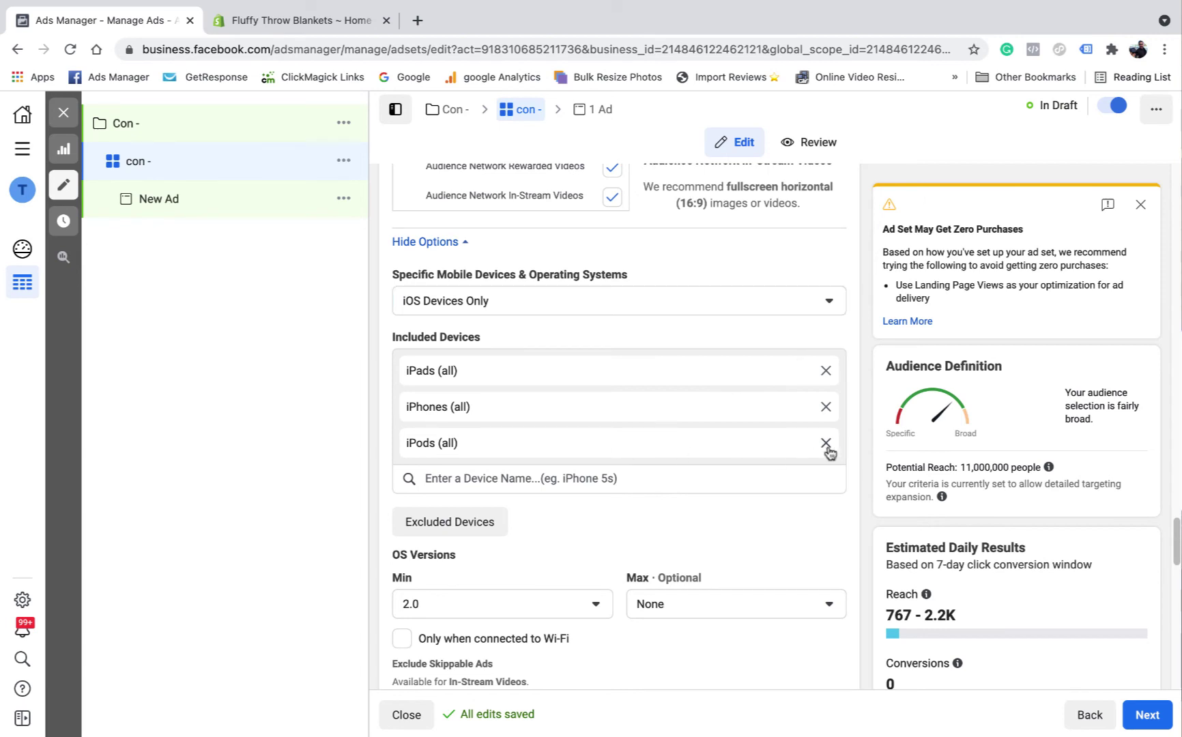
scroll(576, 486, down, 3)
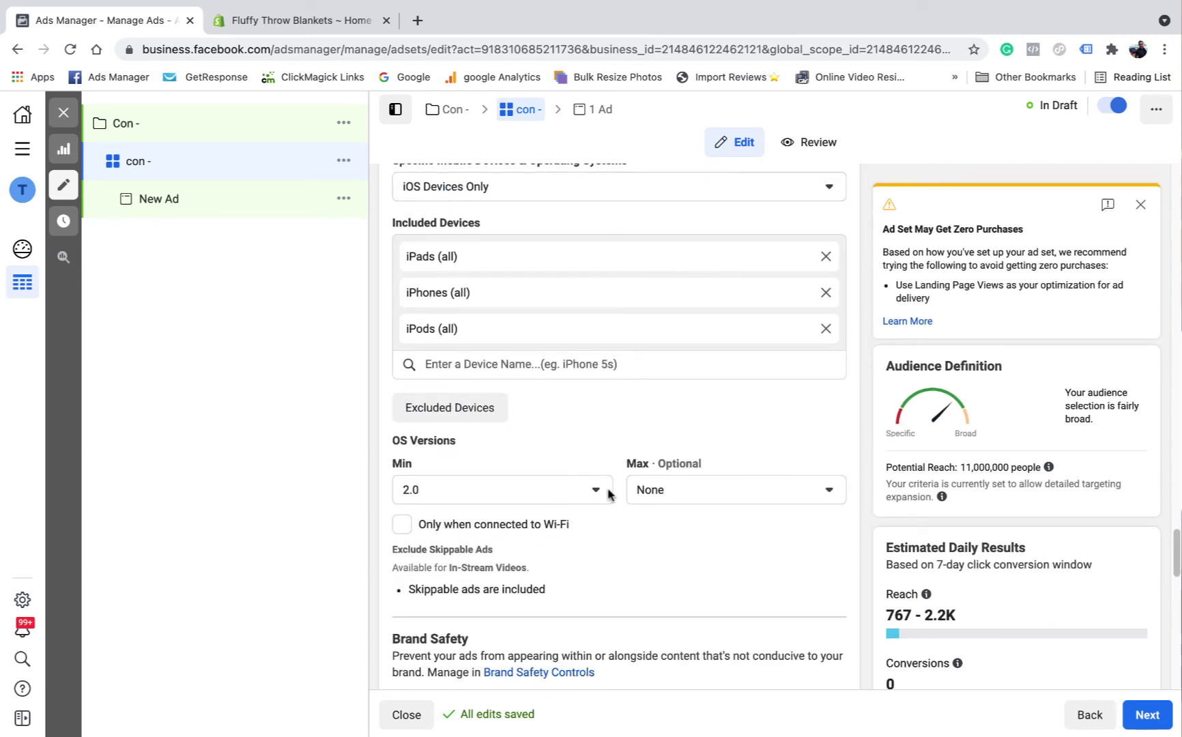
click(594, 489)
scroll(494, 551, down, 4)
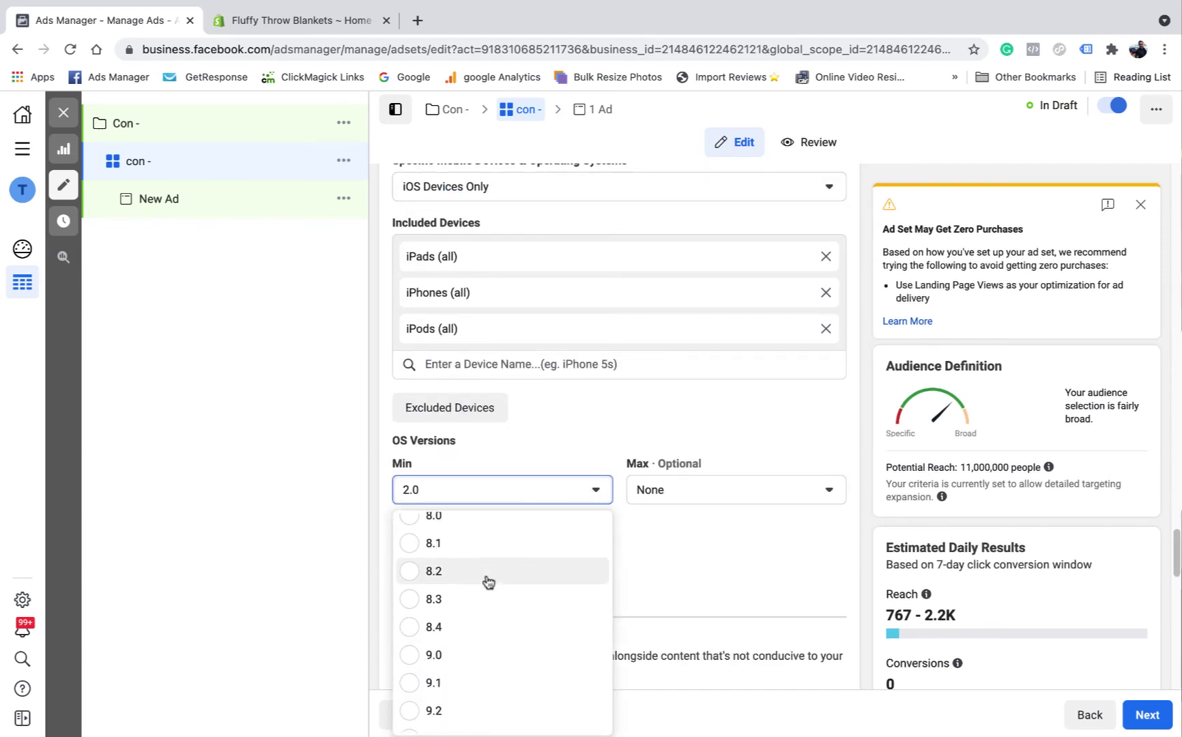
scroll(491, 582, down, 12)
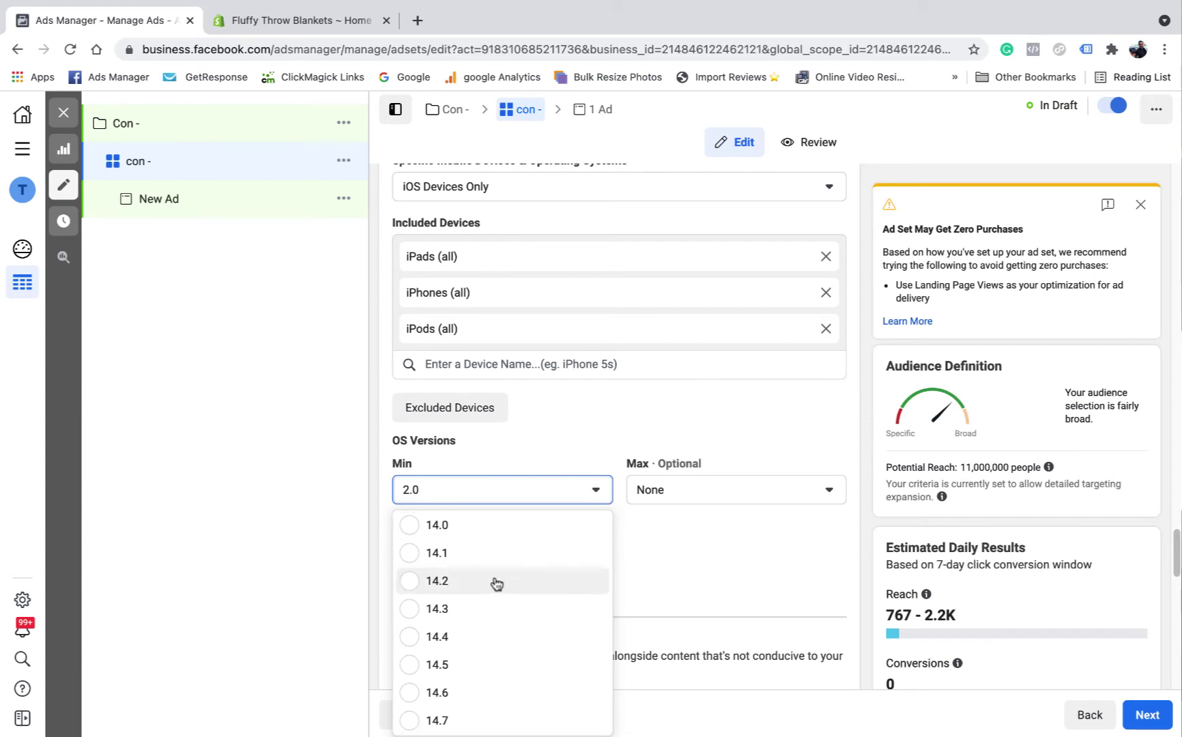
click(475, 722)
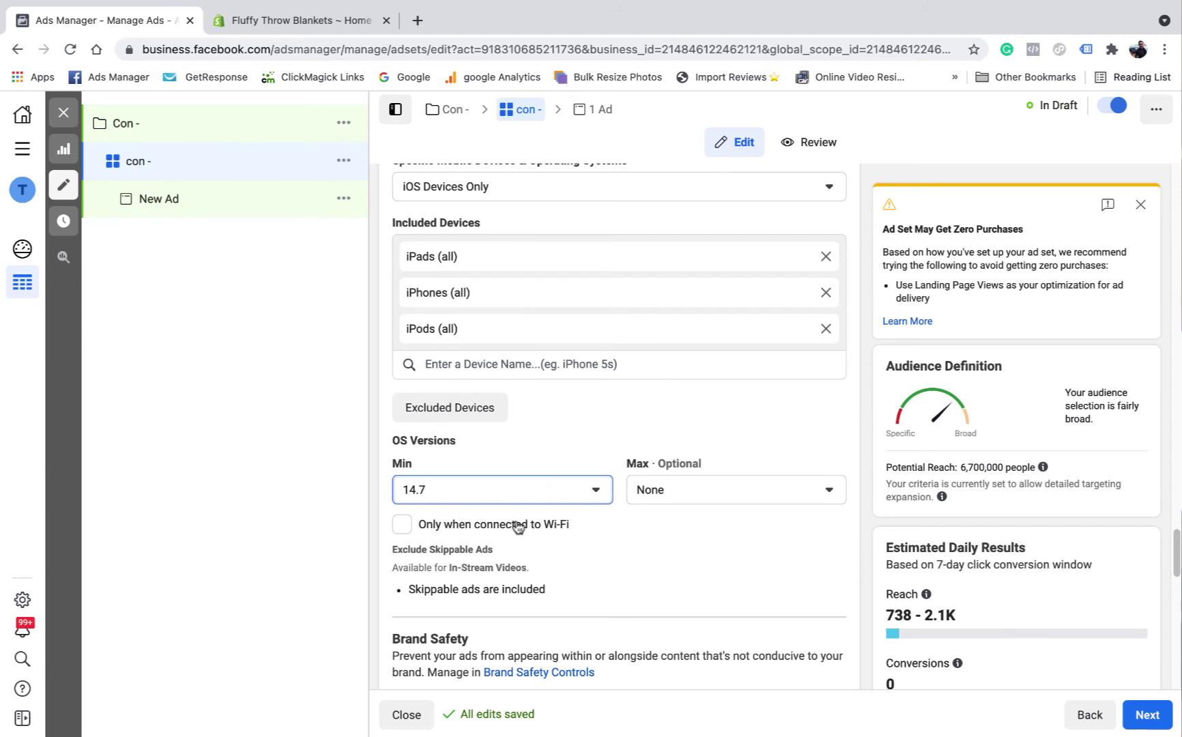
click(402, 525)
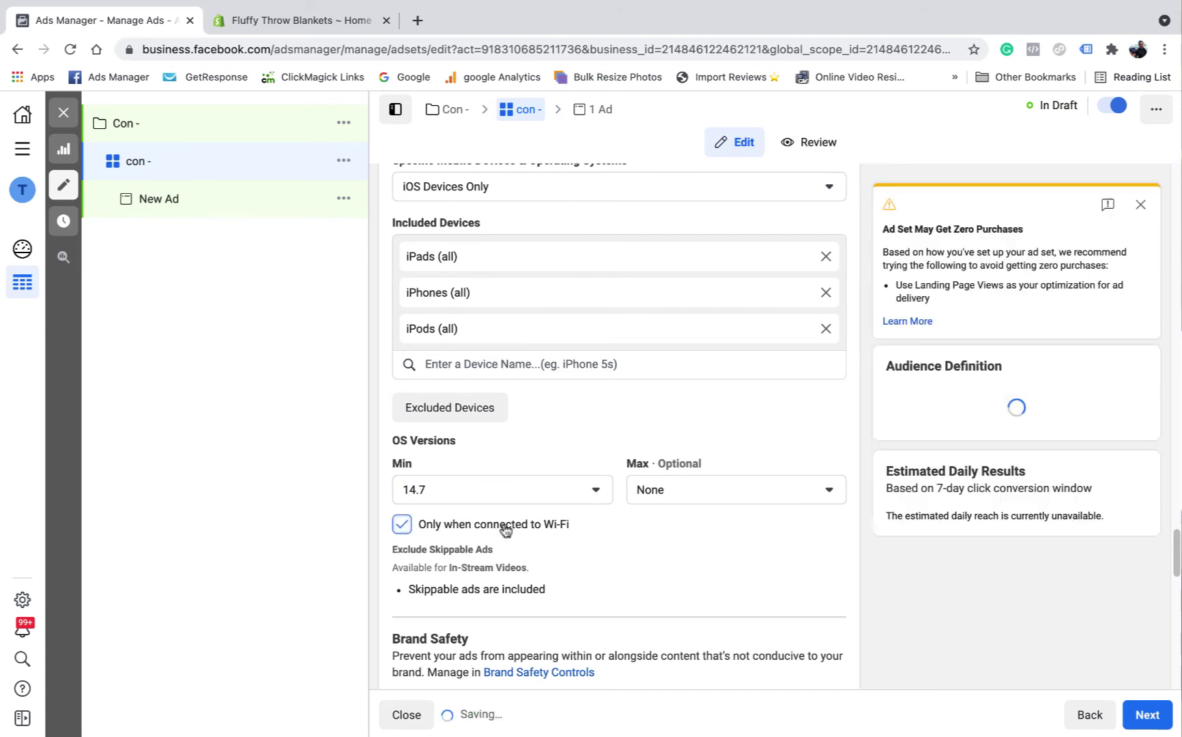
- Examine the skippable ads setting and the Full, Standard and Limited Inventory filters under Brand Safety
scroll(530, 522, down, 2)
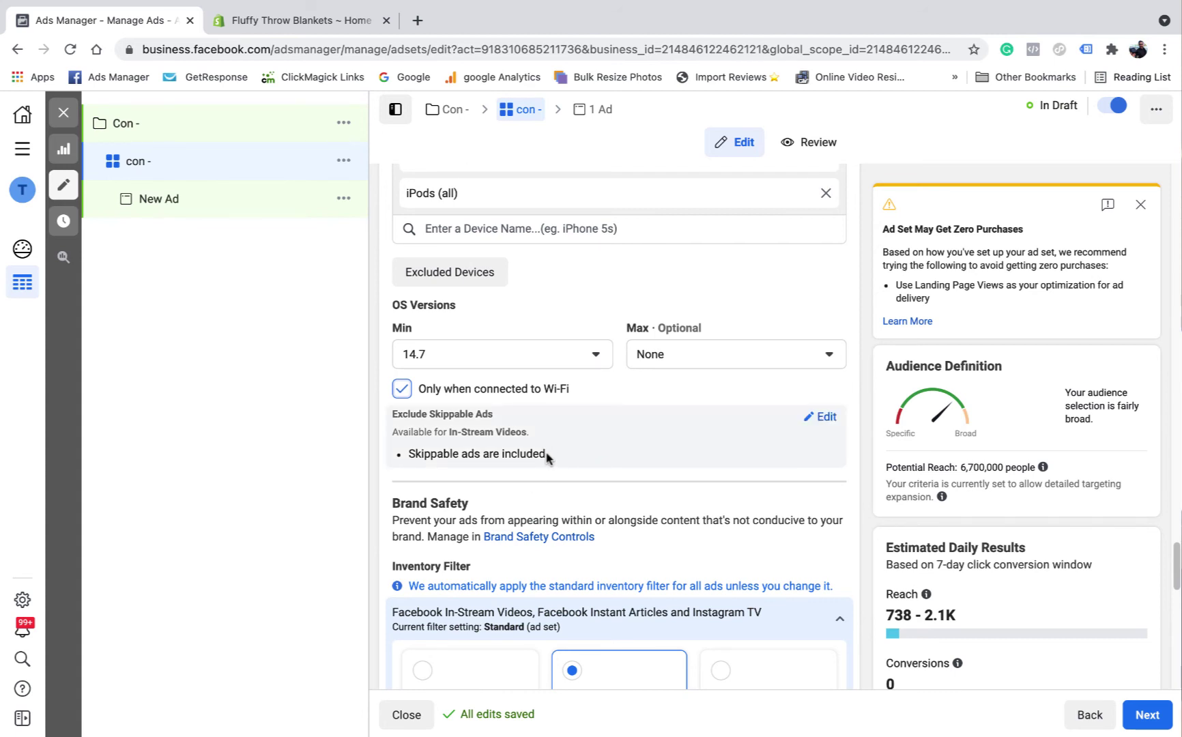
scroll(546, 457, down, 2)
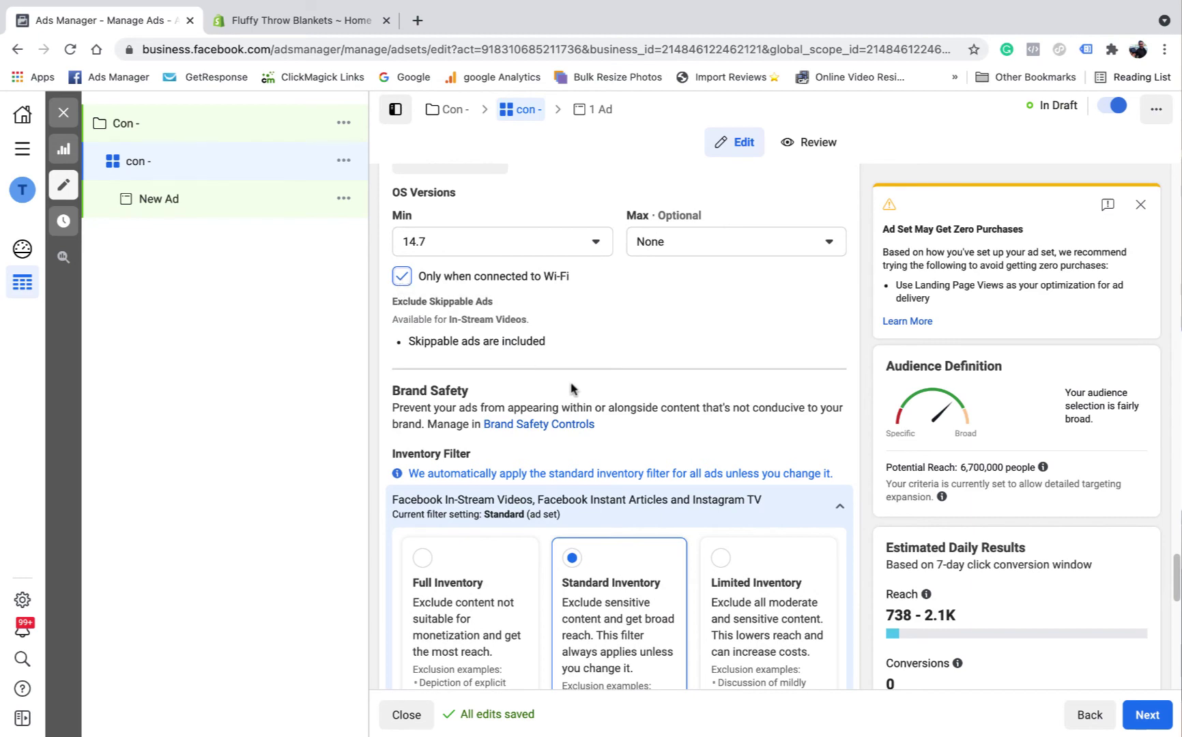
scroll(570, 388, down, 3)
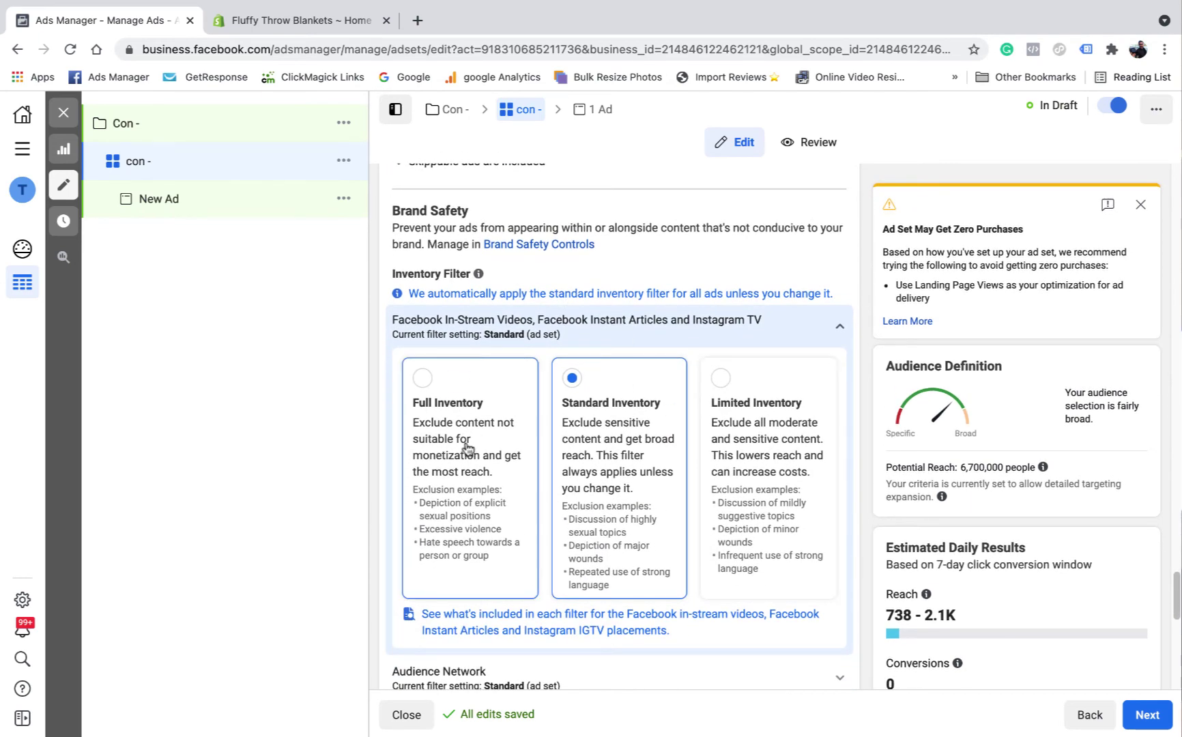
scroll(522, 338, up, 3)
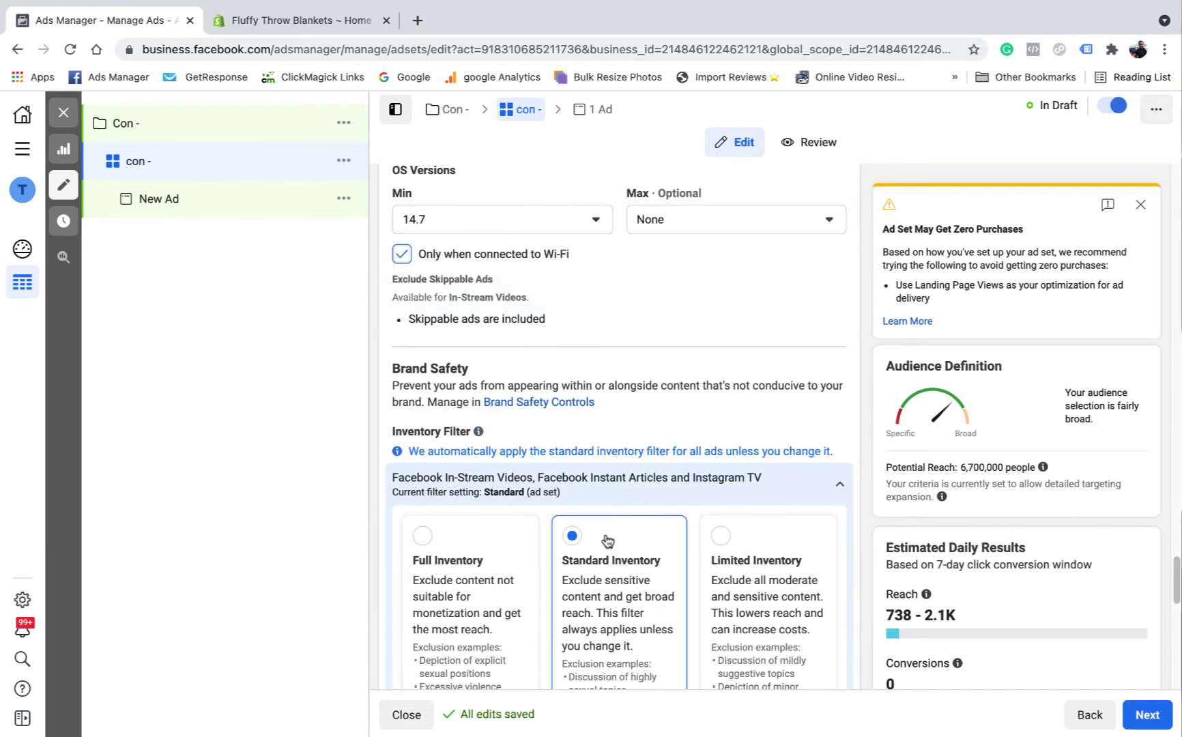
scroll(607, 541, down, 2)
scroll(616, 485, down, 2)
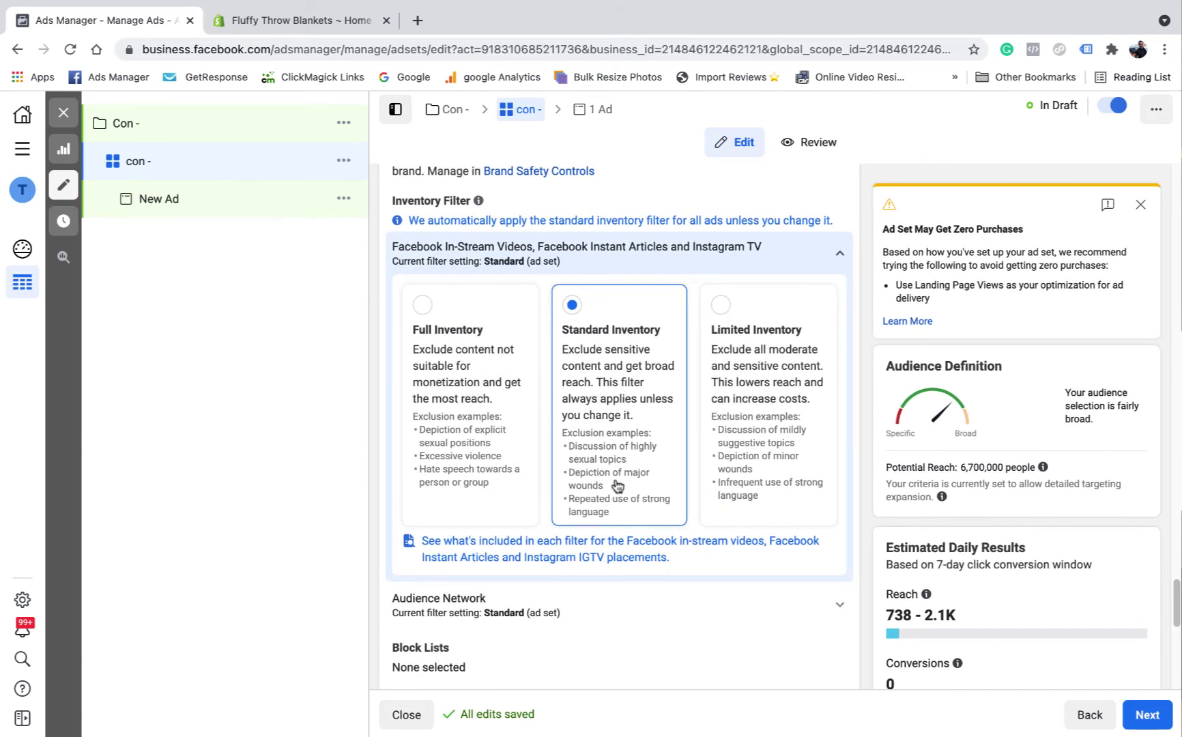
- Return the ad set from Manual Placements to Automatic Placements (Recommended)
scroll(617, 485, up, 2)
click(838, 417)
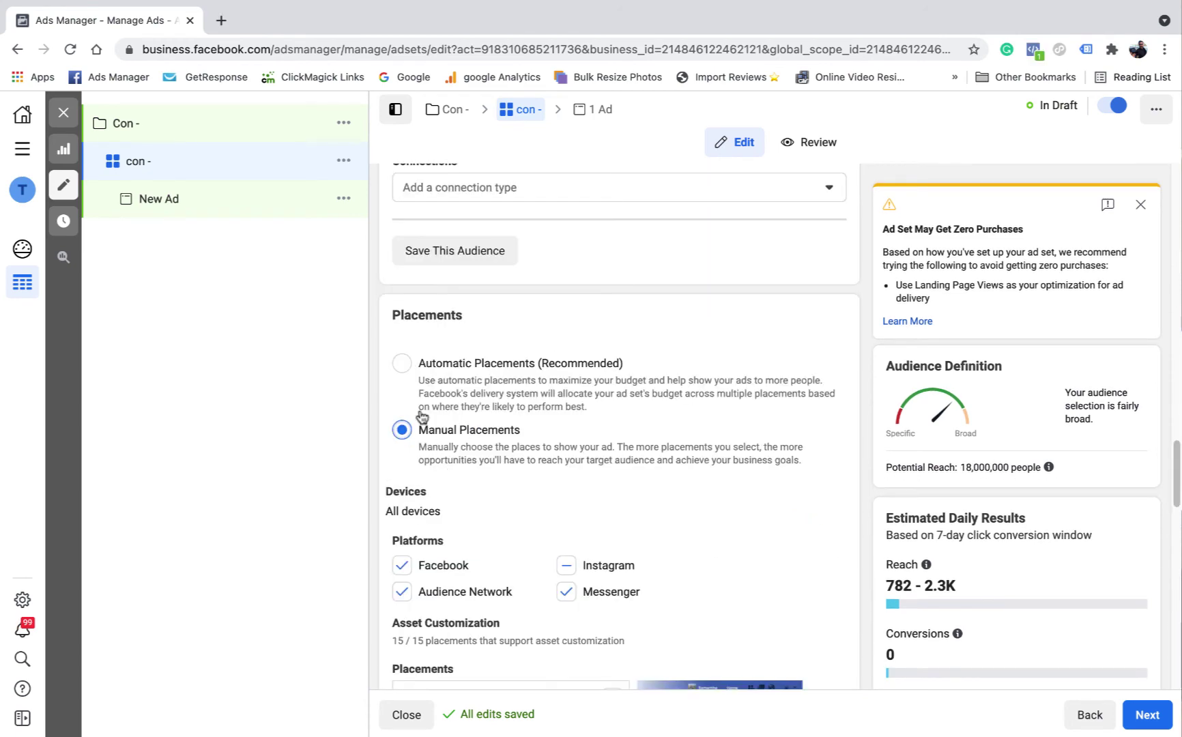
click(444, 363)
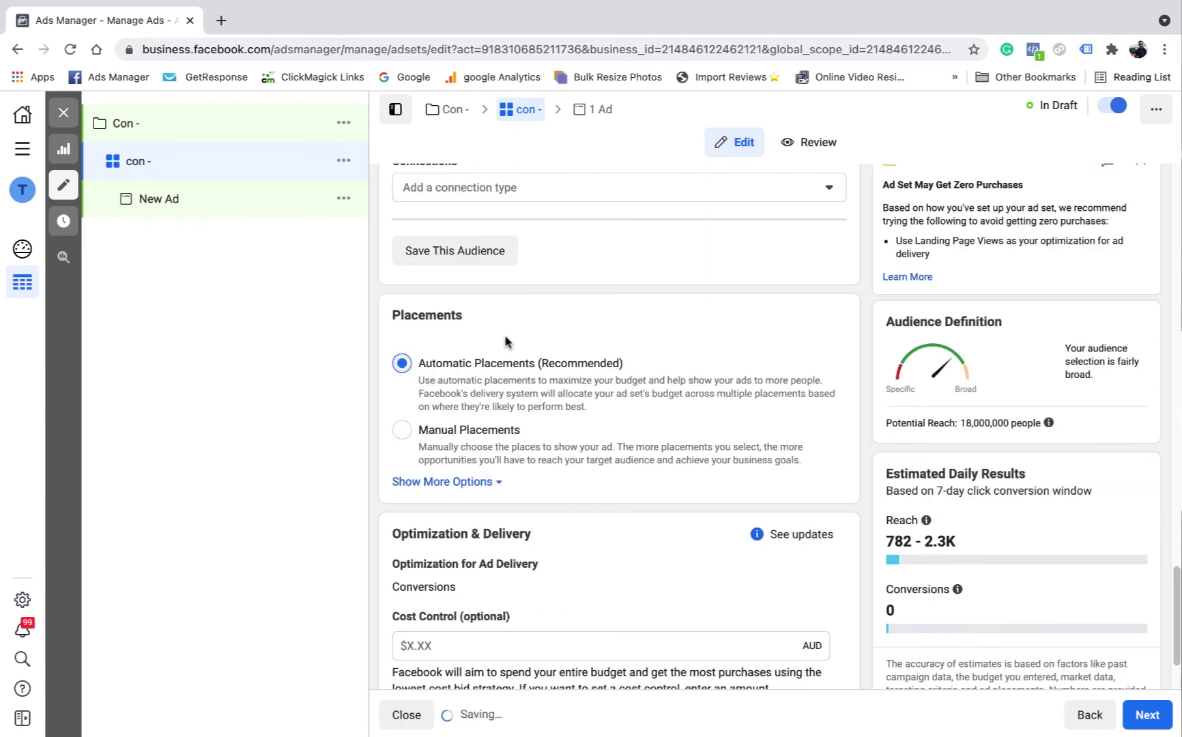
- Review the Optimization for Ad Delivery choices and select Conversions
scroll(573, 355, down, 2)
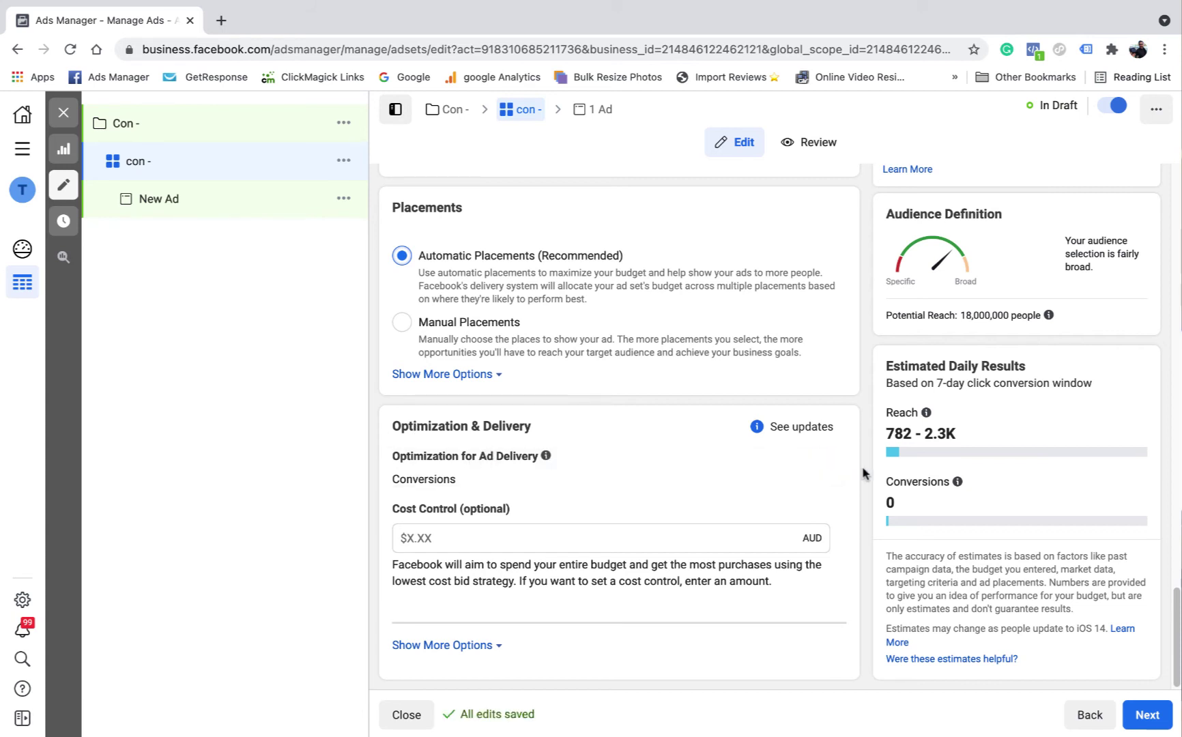
click(823, 458)
click(482, 483)
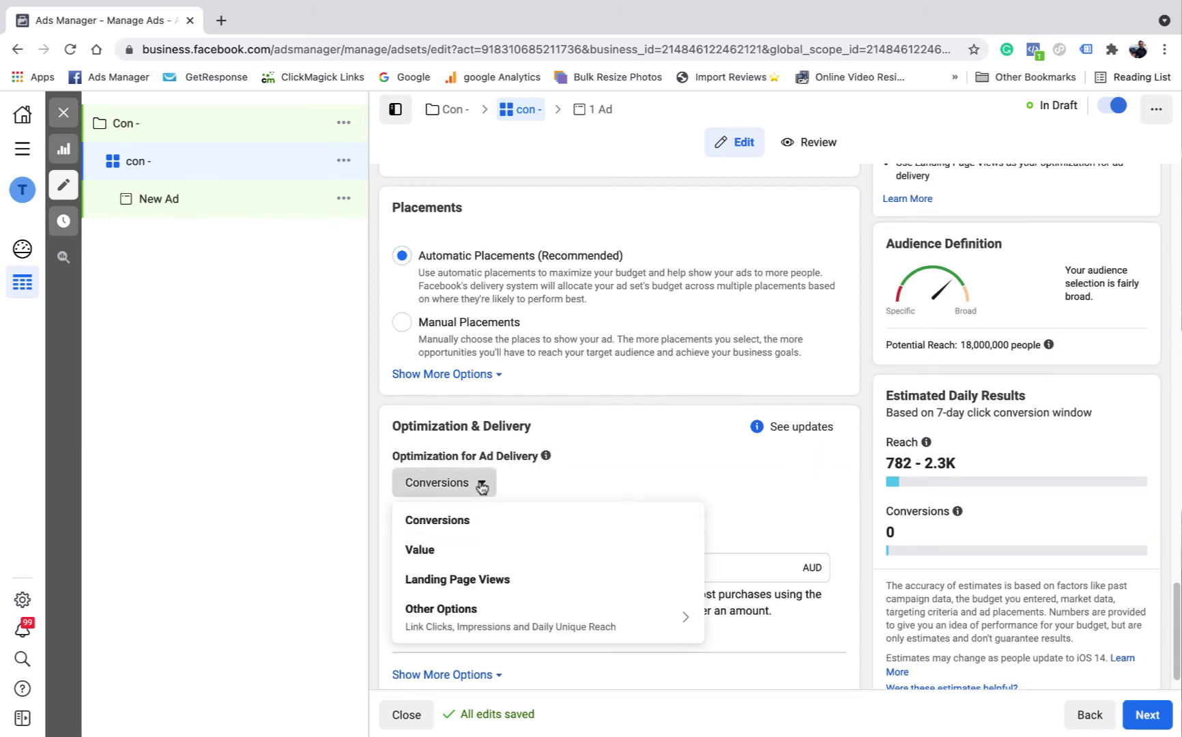
mouse_move(477, 525)
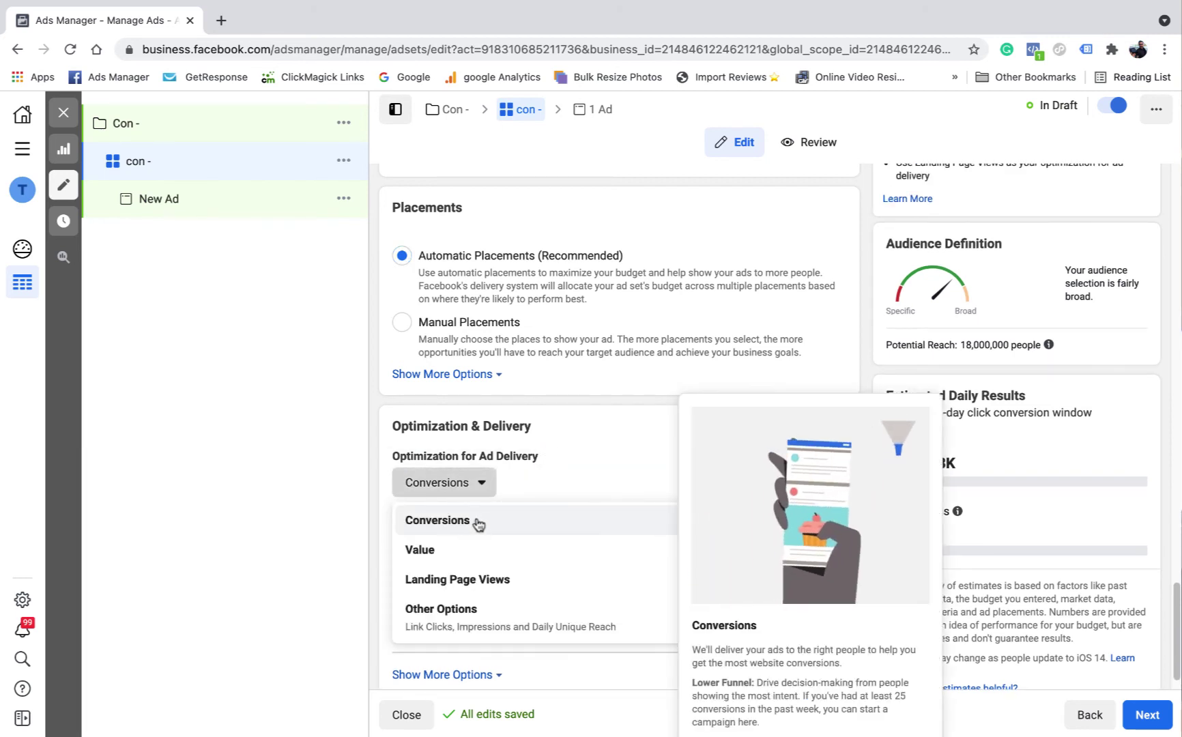
click(596, 471)
click(493, 486)
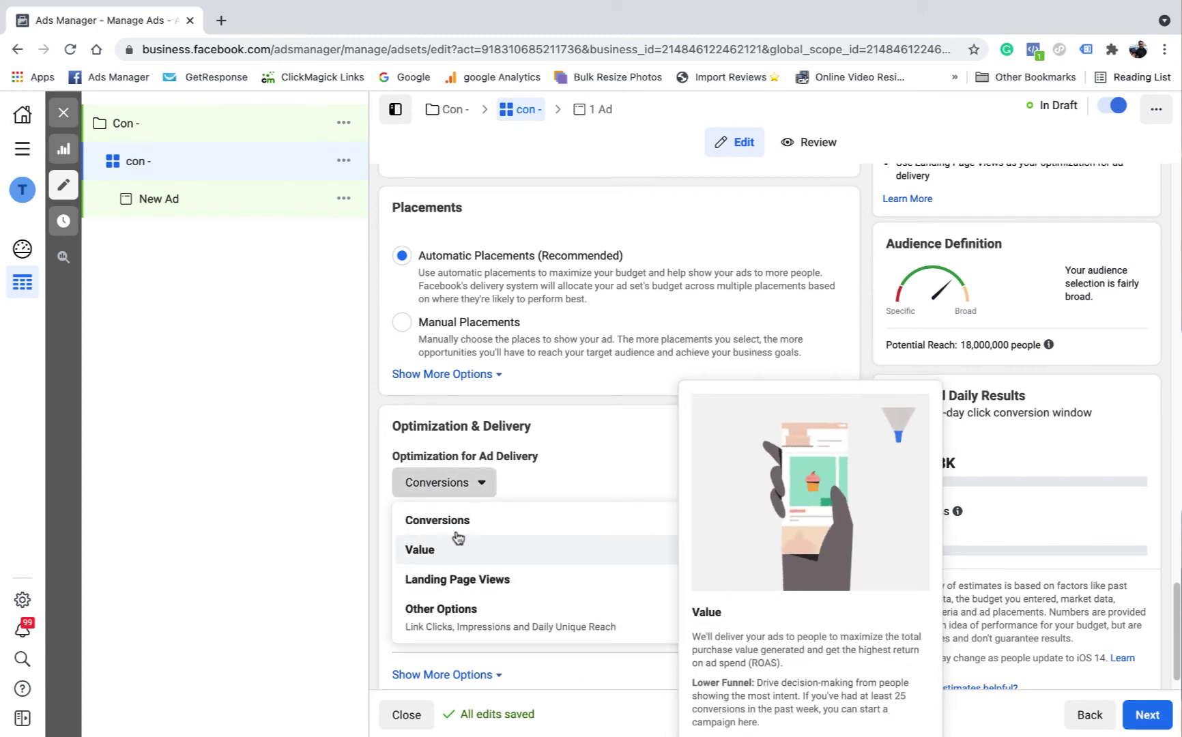
click(456, 529)
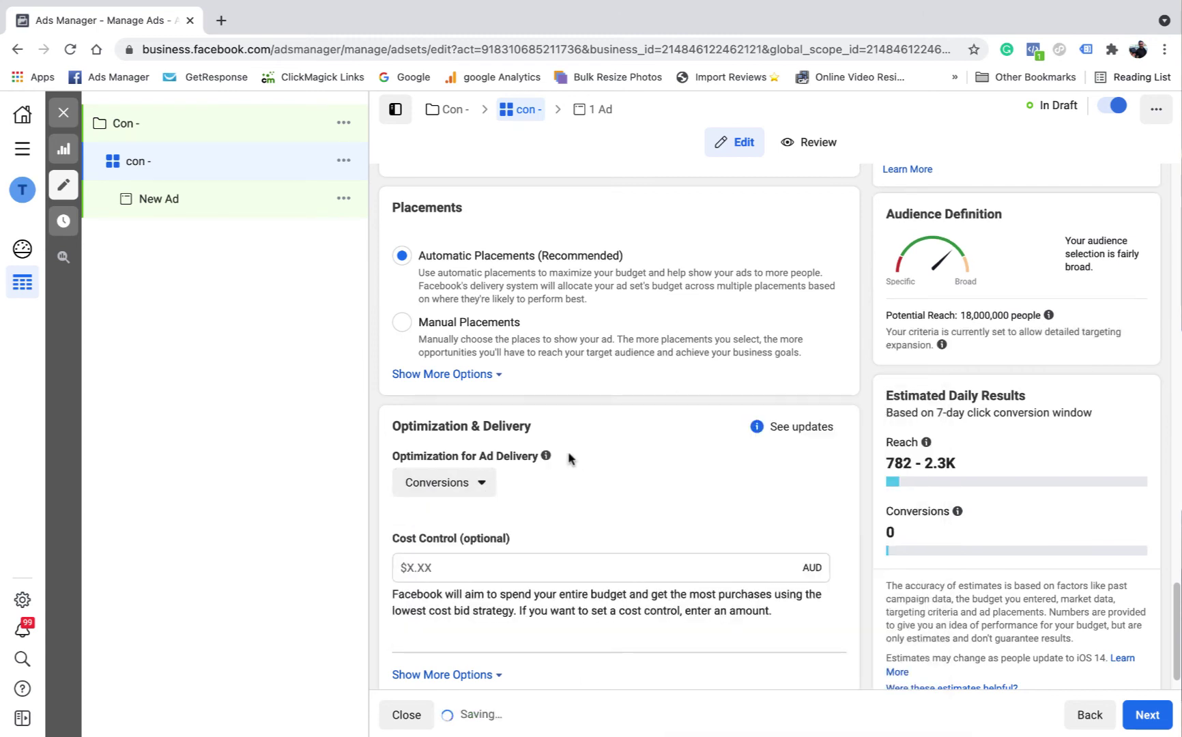
- Enter a $50.00 cost control under Optimization & Delivery and clear it again
scroll(586, 494, down, 1)
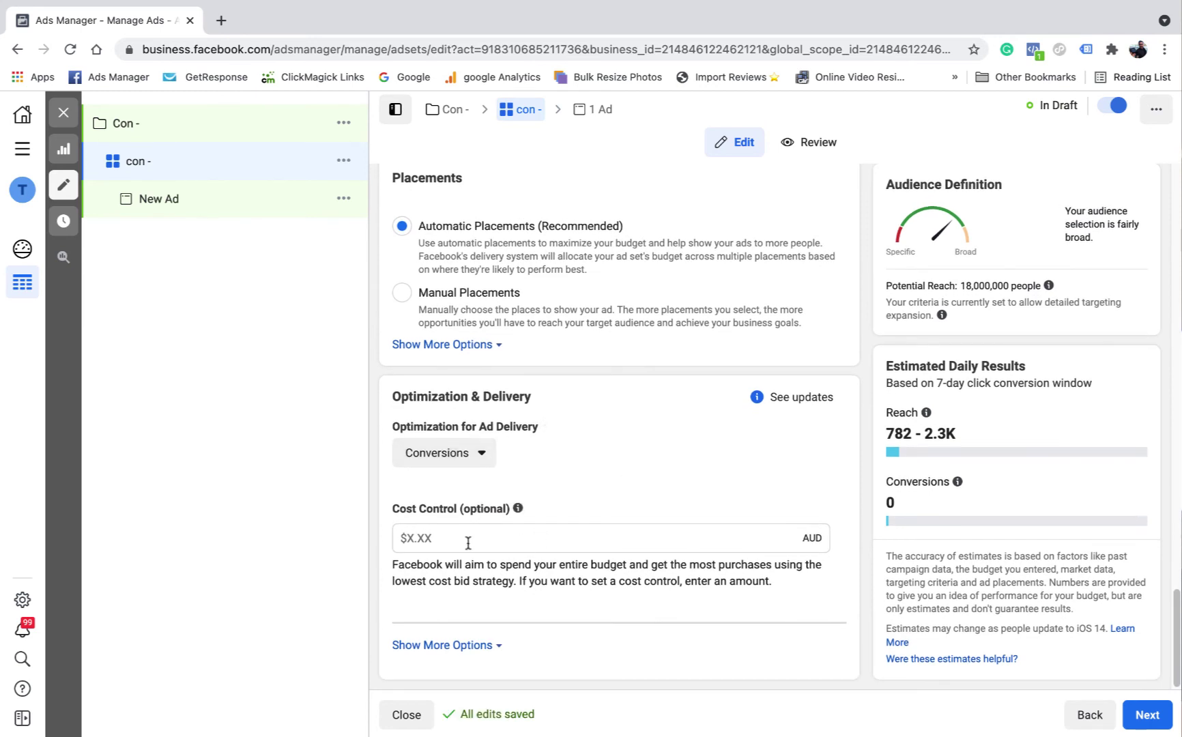
click(472, 532)
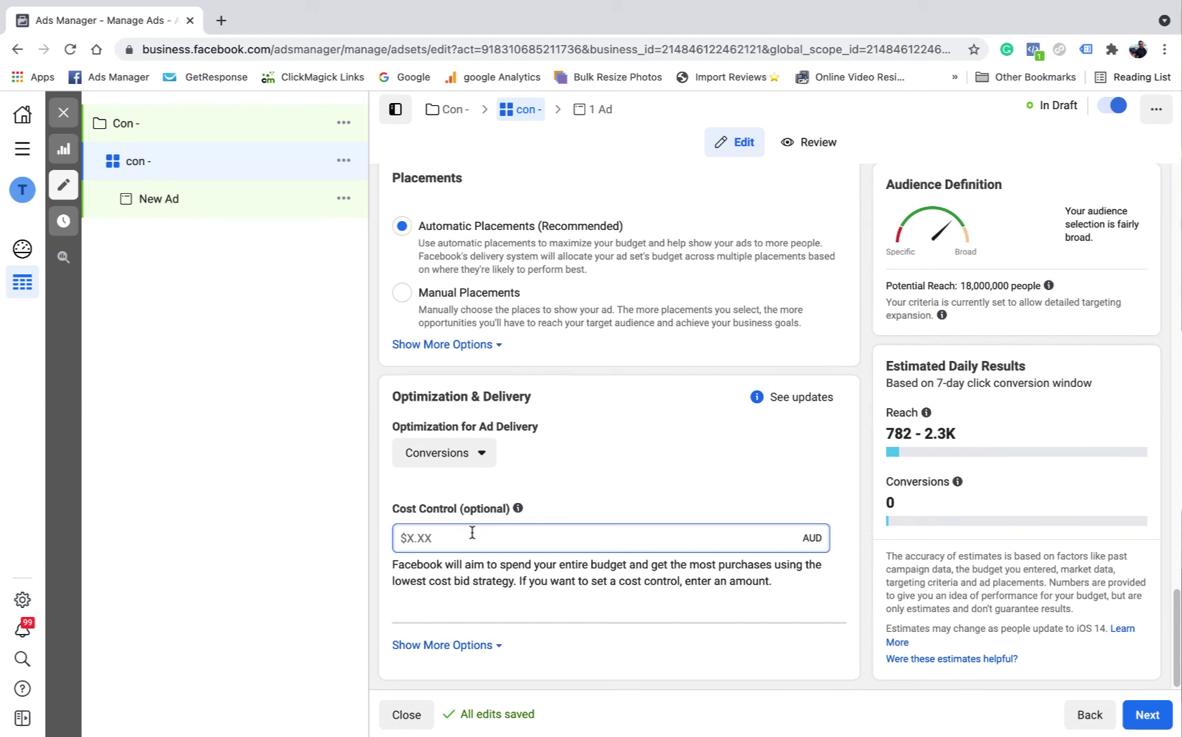
click(836, 471)
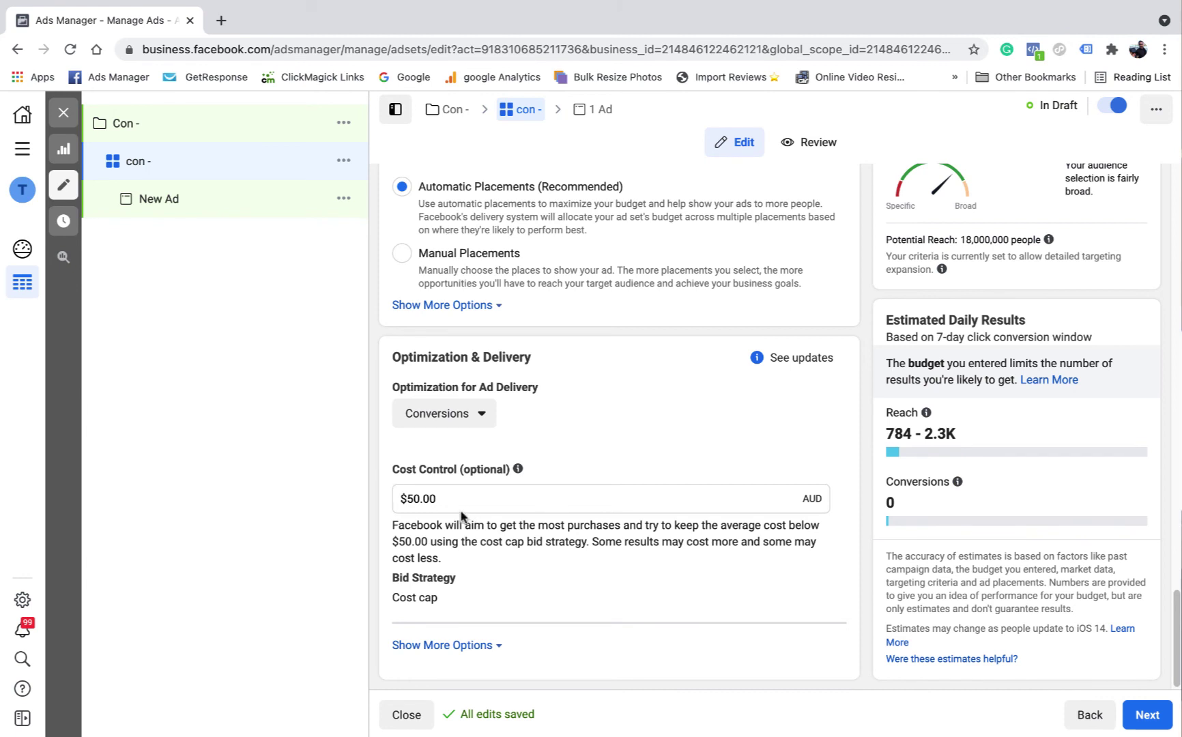
drag(486, 496, 408, 496)
key(BackSpace)
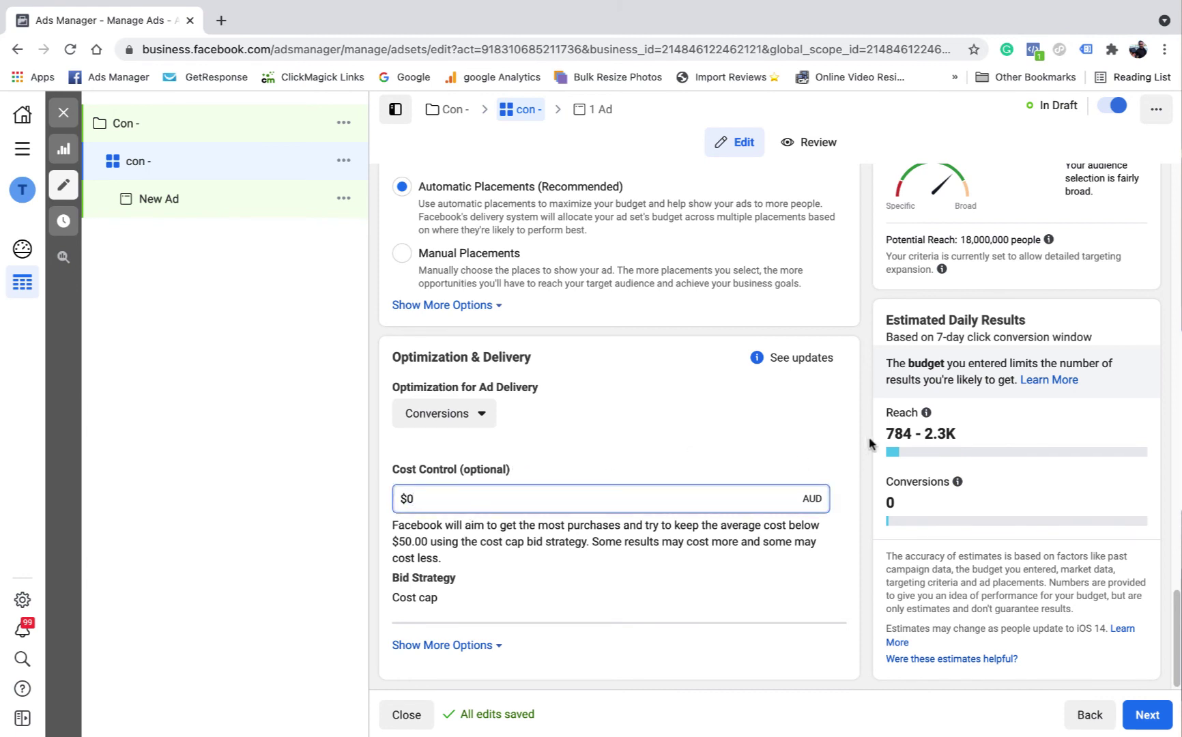
key(BackSpace)
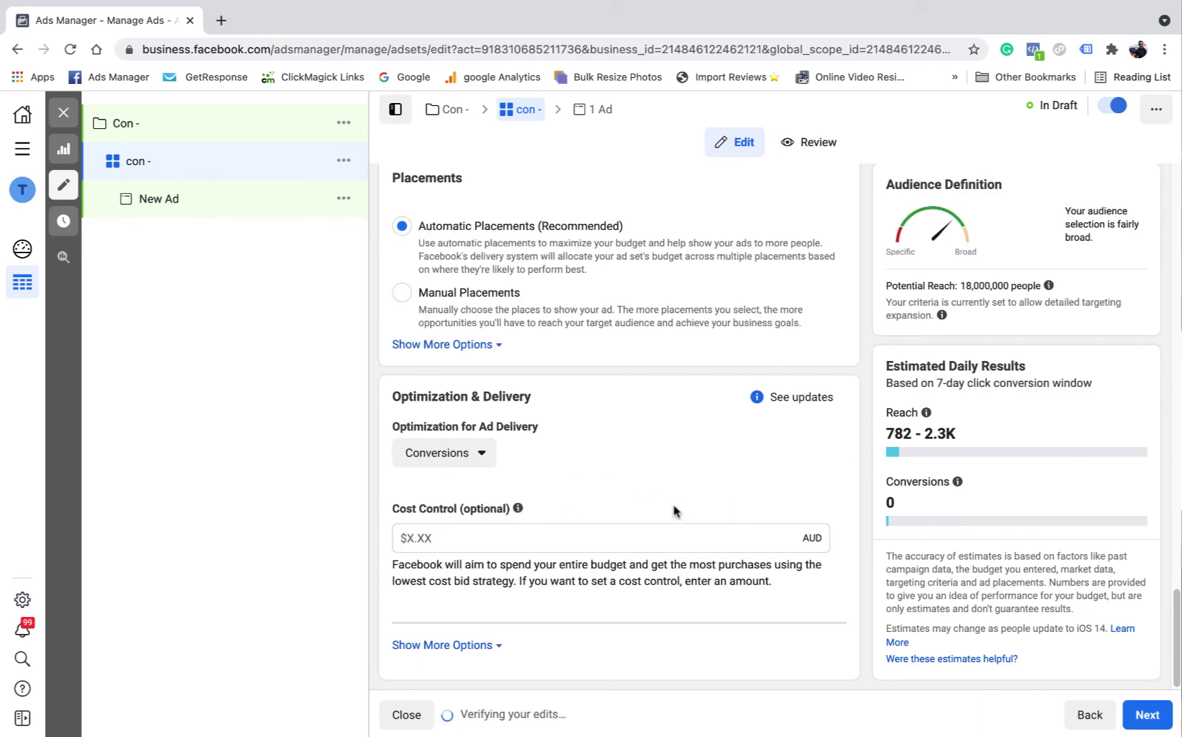
- Reveal the additional delivery options, try the 1-day click or view attribution setting, and return it to 7-day click
click(494, 645)
scroll(546, 592, down, 2)
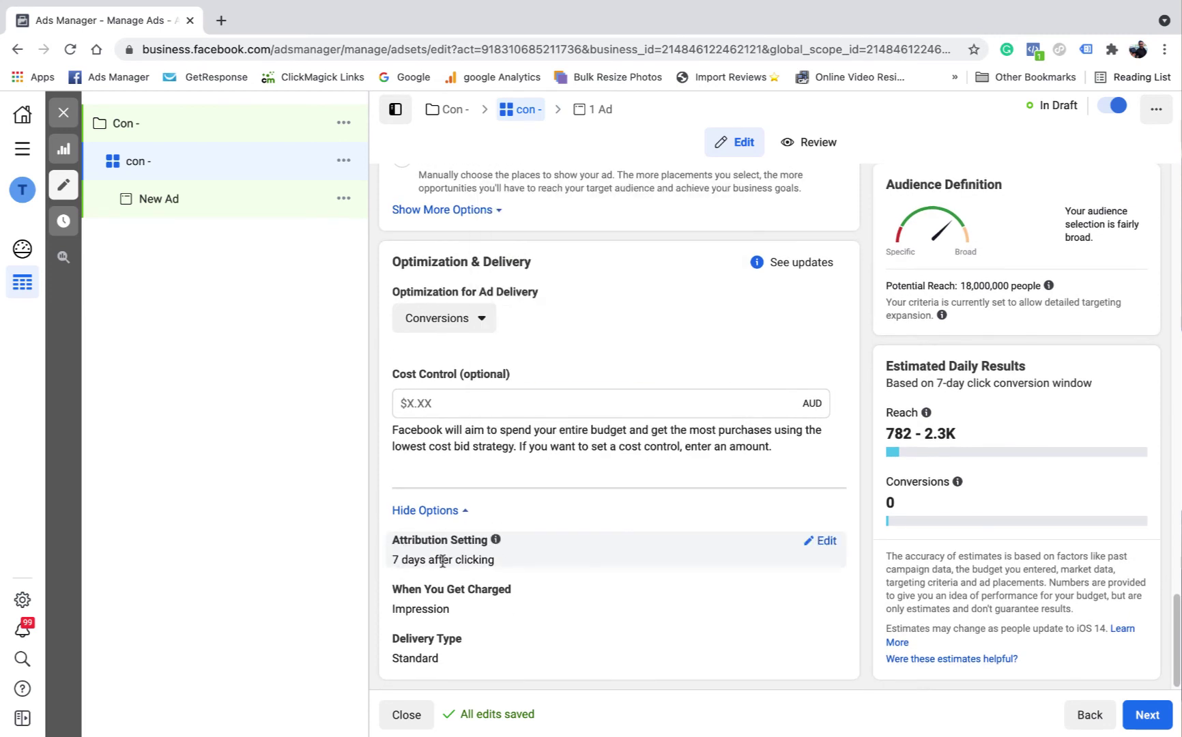
click(823, 541)
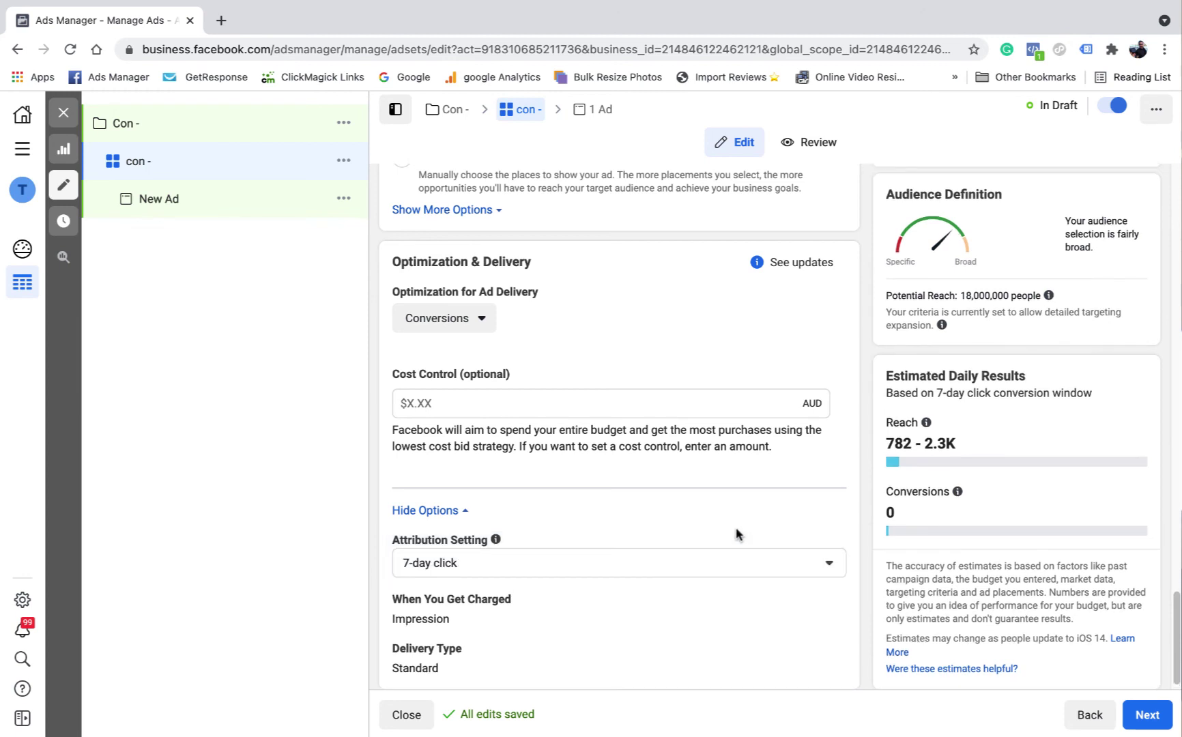
click(825, 552)
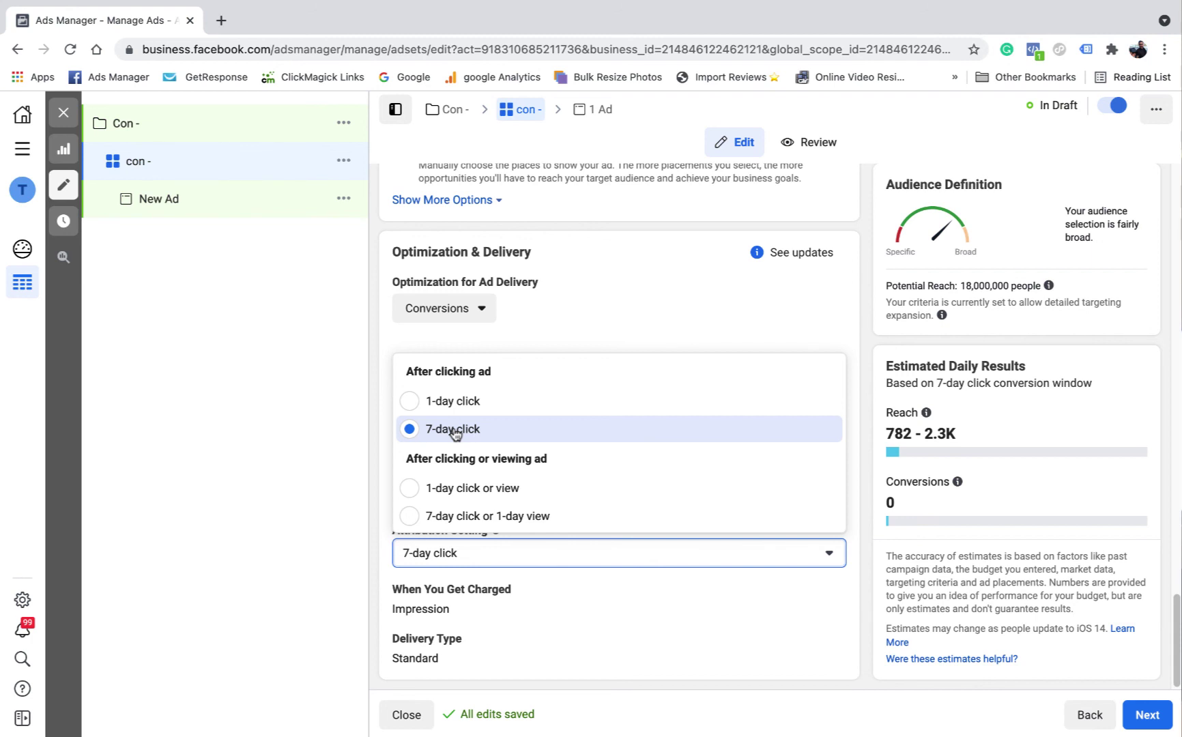
click(469, 492)
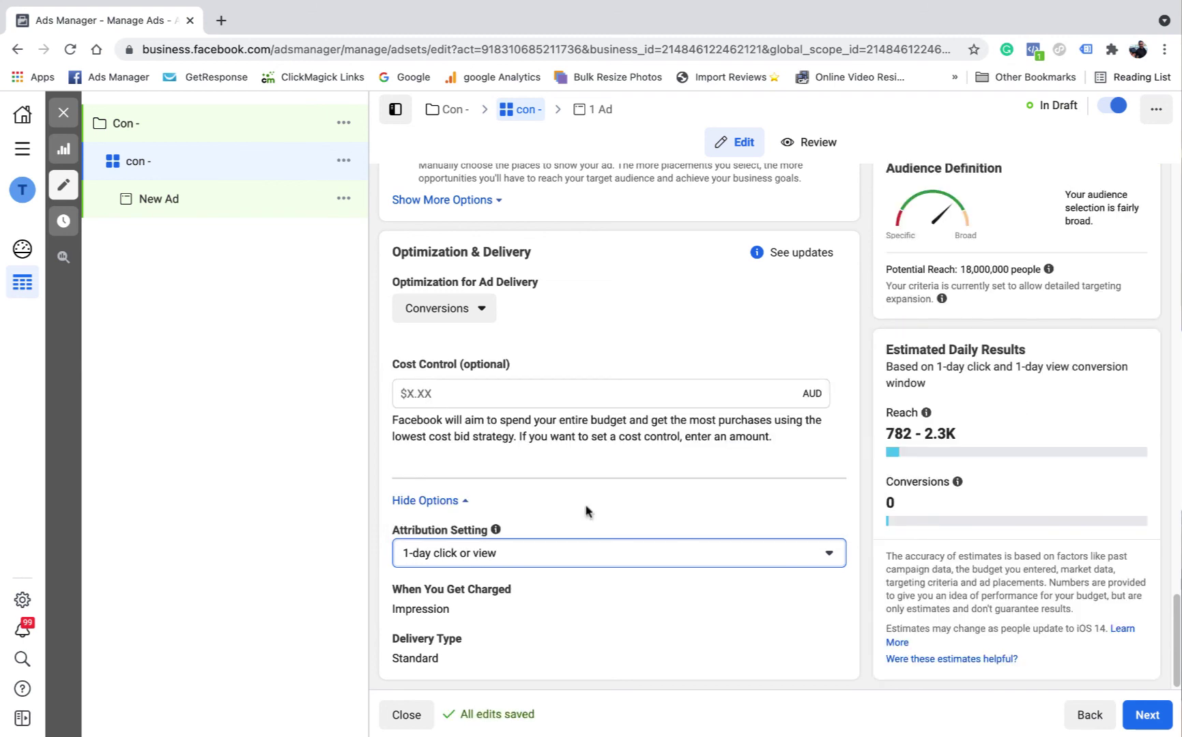
click(828, 553)
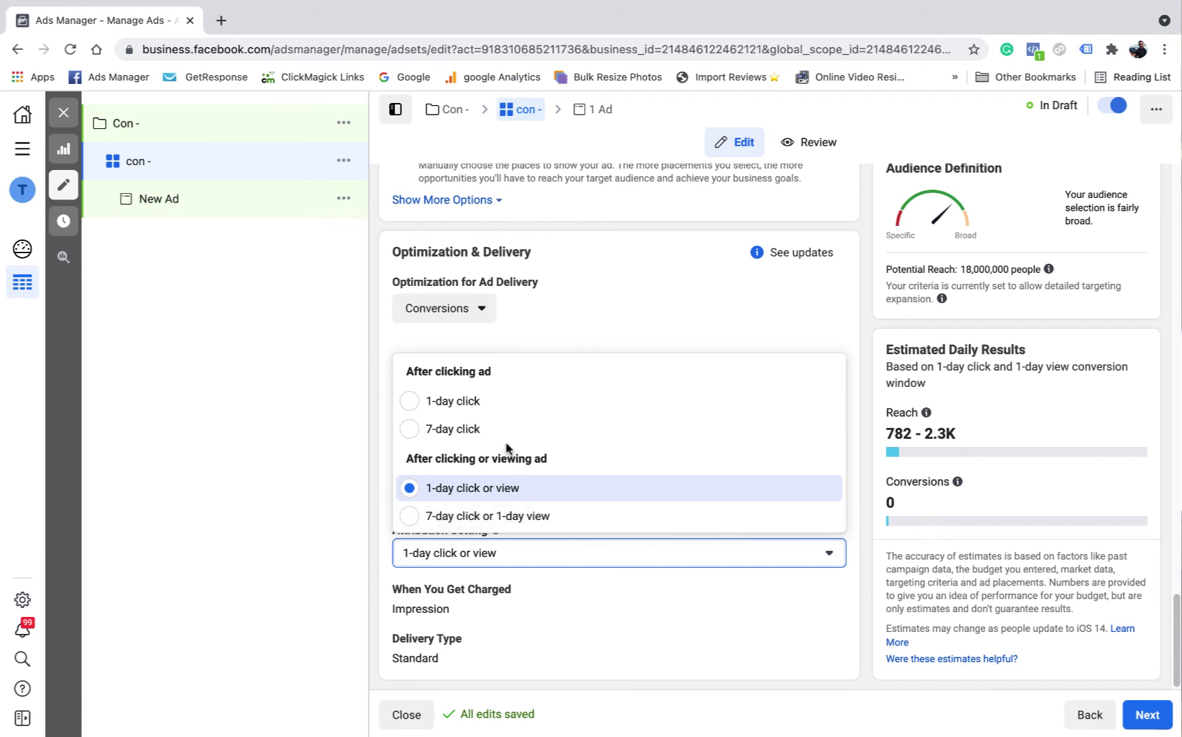
click(459, 432)
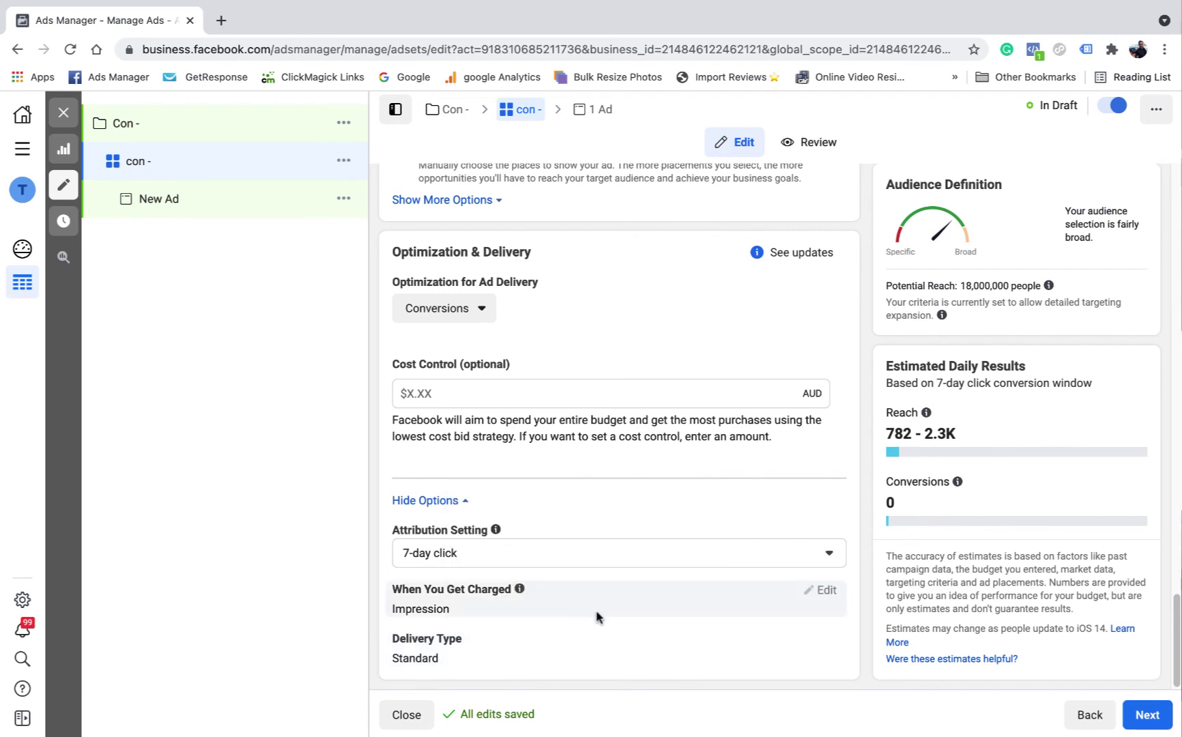
- Review the whole ad set from its name and conversion event down to Optimization & Delivery, dismissing the lookalike audiences notice
scroll(608, 584, up, 10)
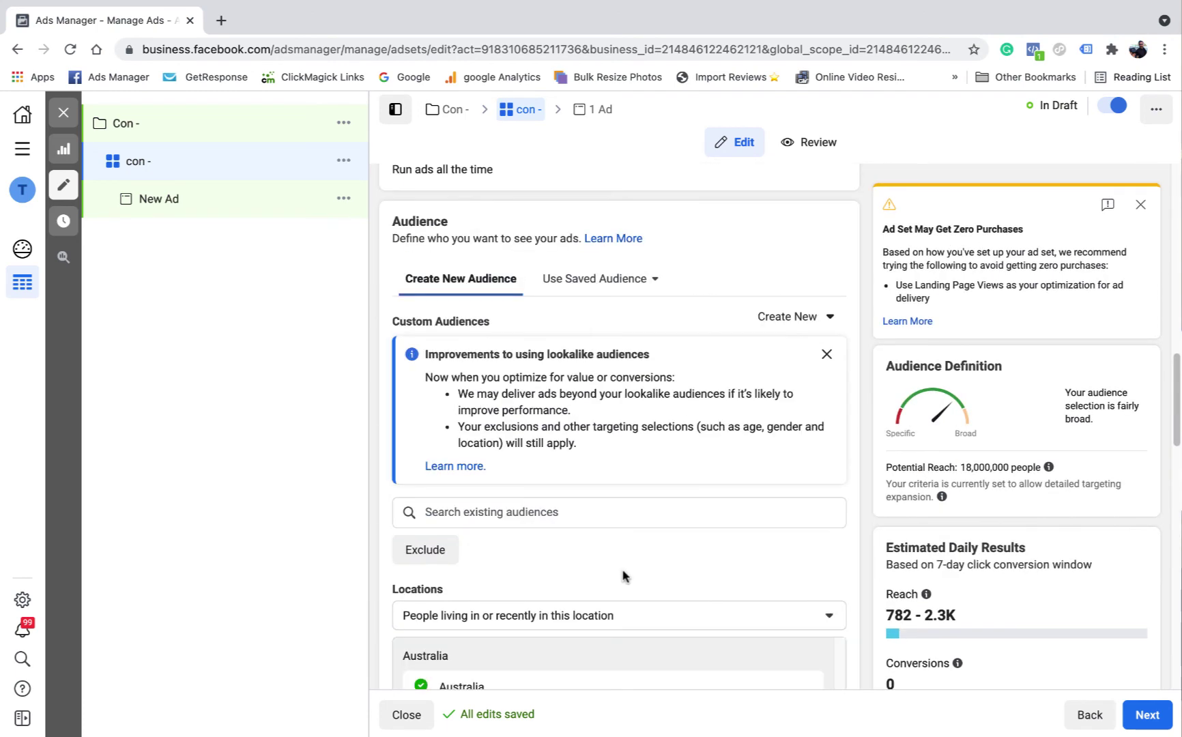
scroll(622, 576, up, 10)
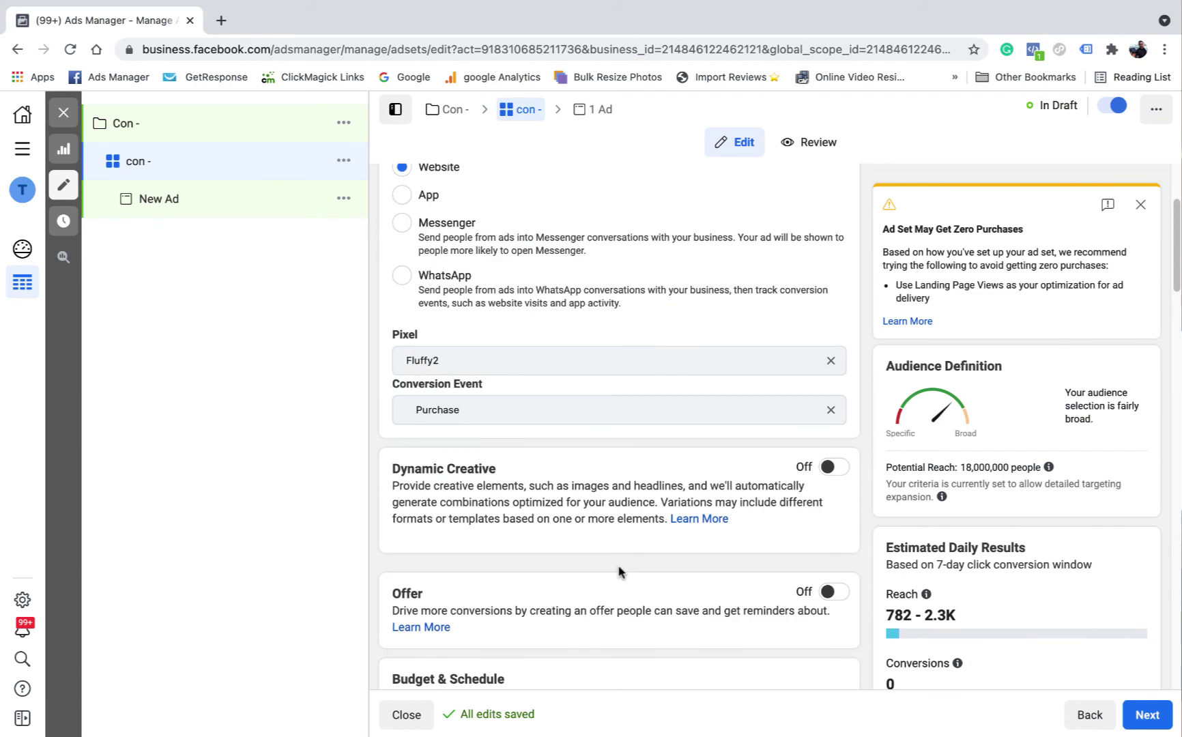
scroll(620, 572, up, 3)
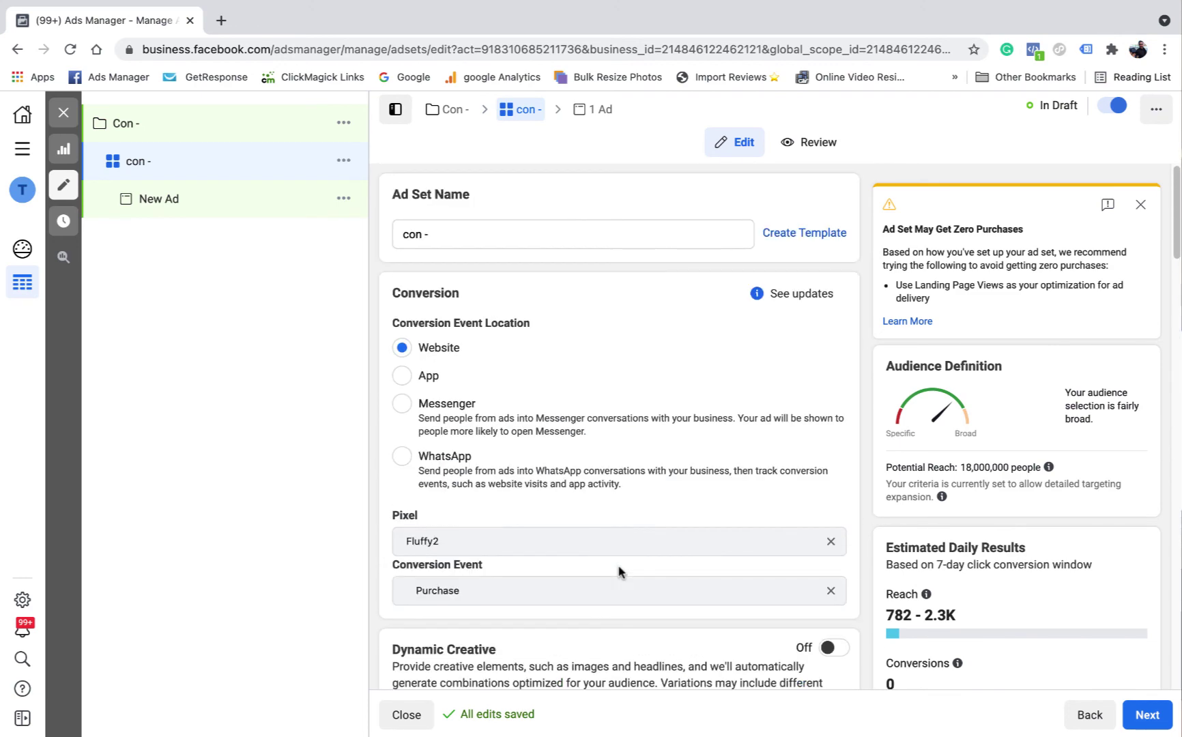
scroll(641, 403, down, 6)
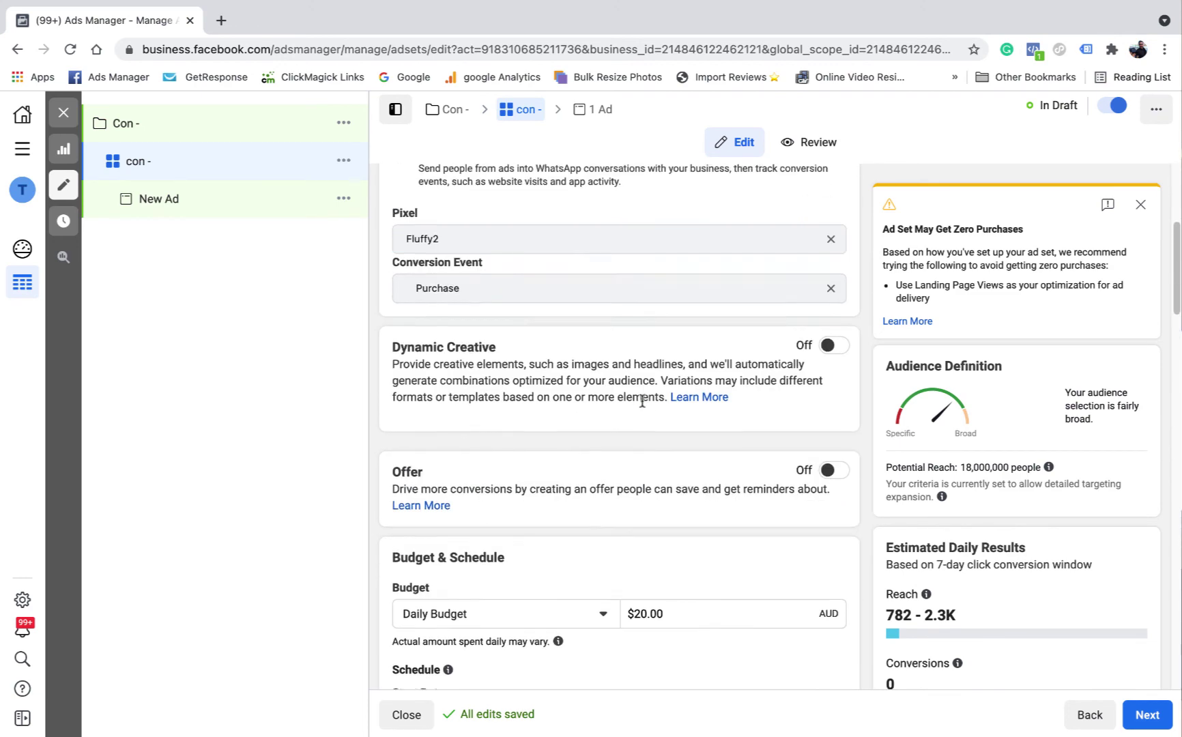
scroll(641, 402, down, 4)
scroll(594, 428, down, 4)
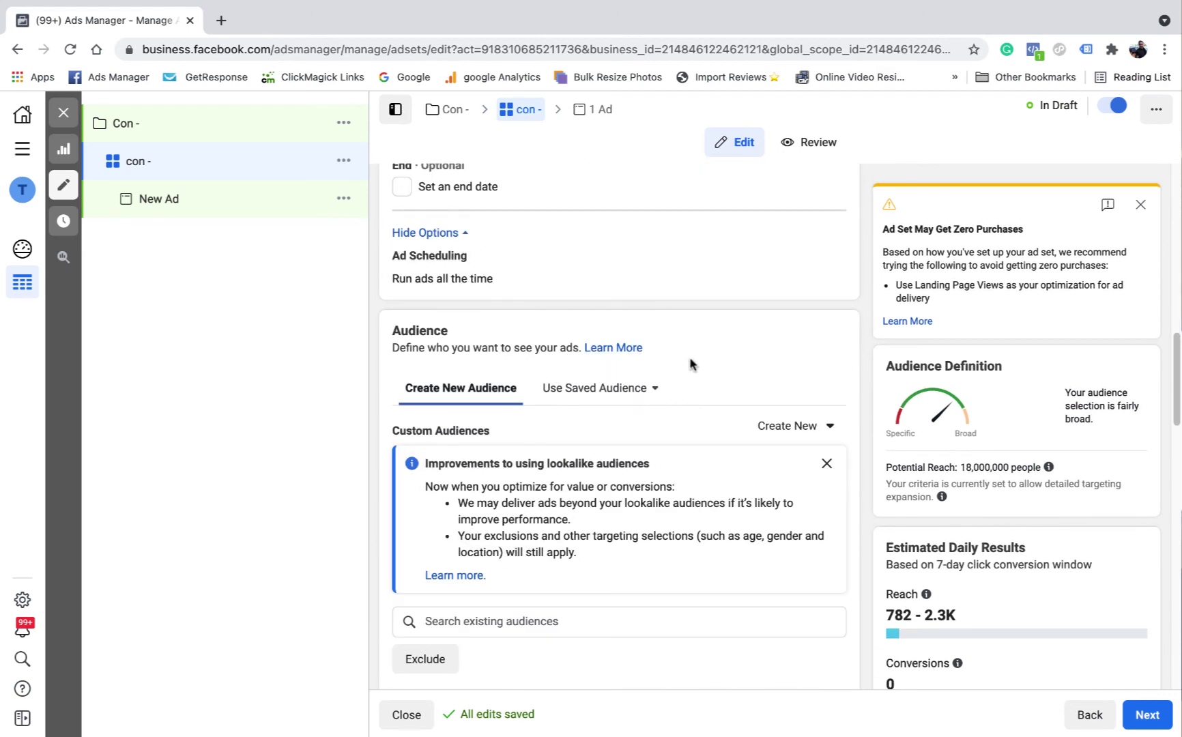
click(826, 463)
scroll(701, 341, down, 3)
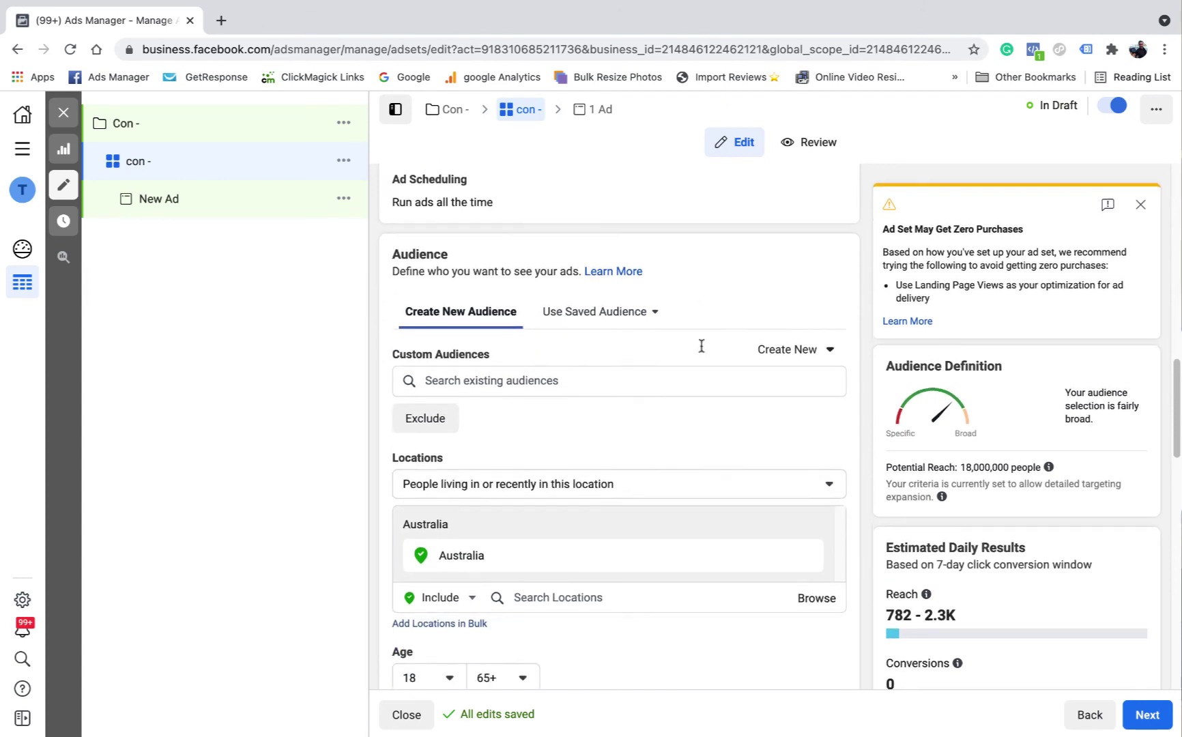
scroll(701, 346, down, 4)
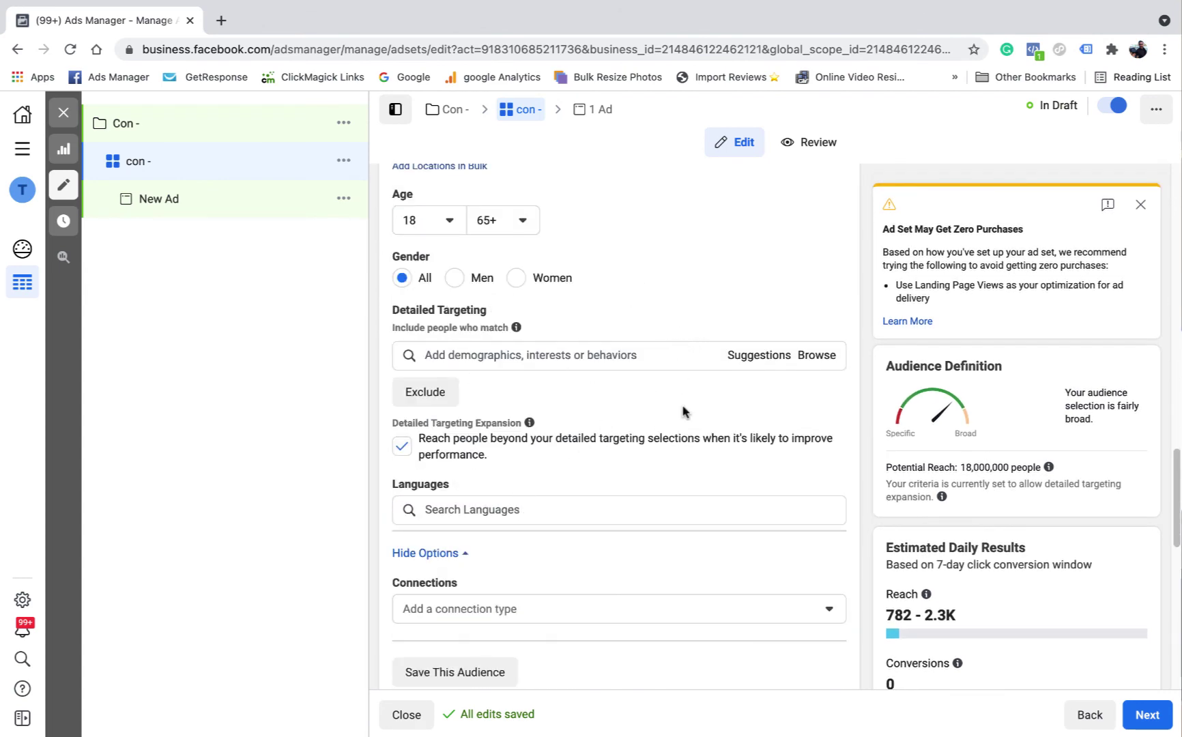
scroll(680, 409, down, 3)
scroll(667, 379, down, 5)
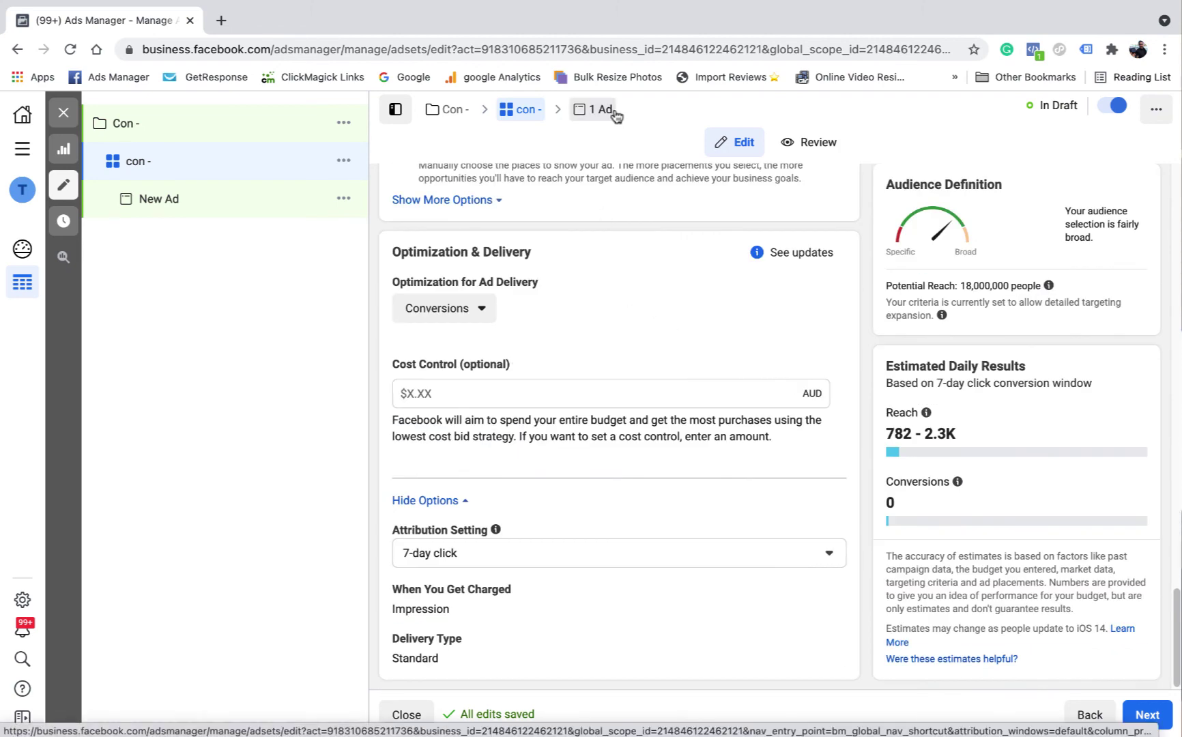
scroll(591, 578, up, 4)
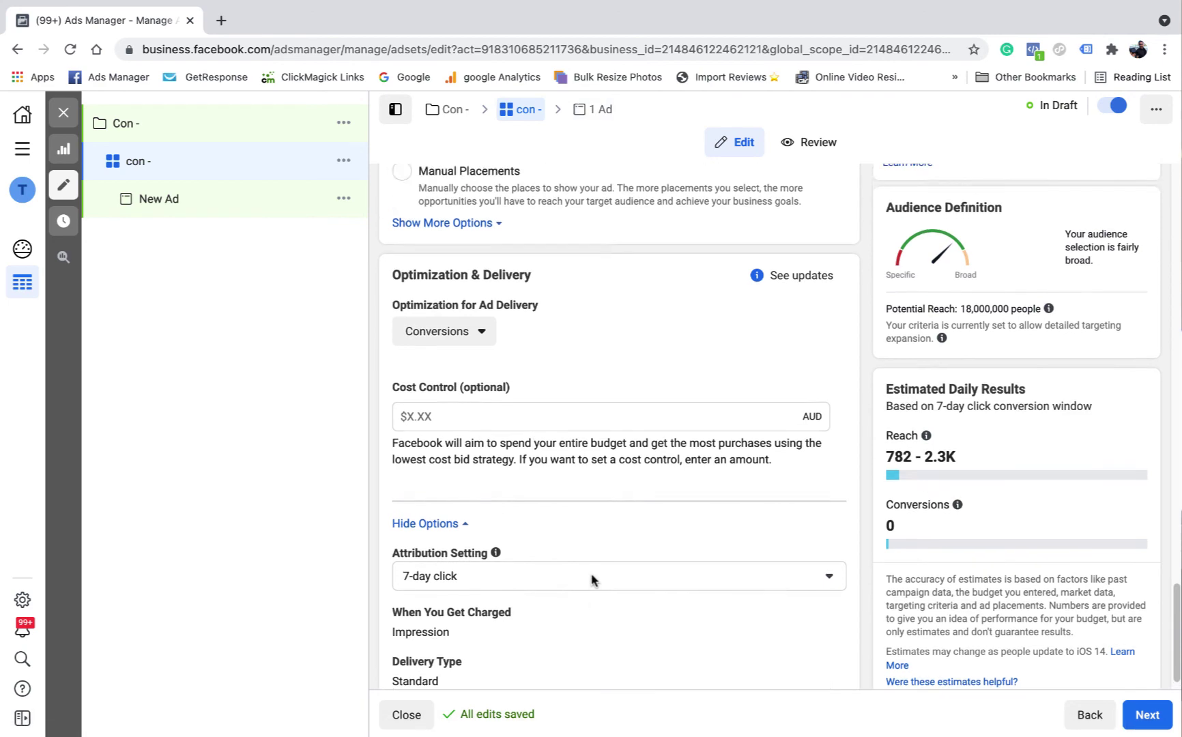